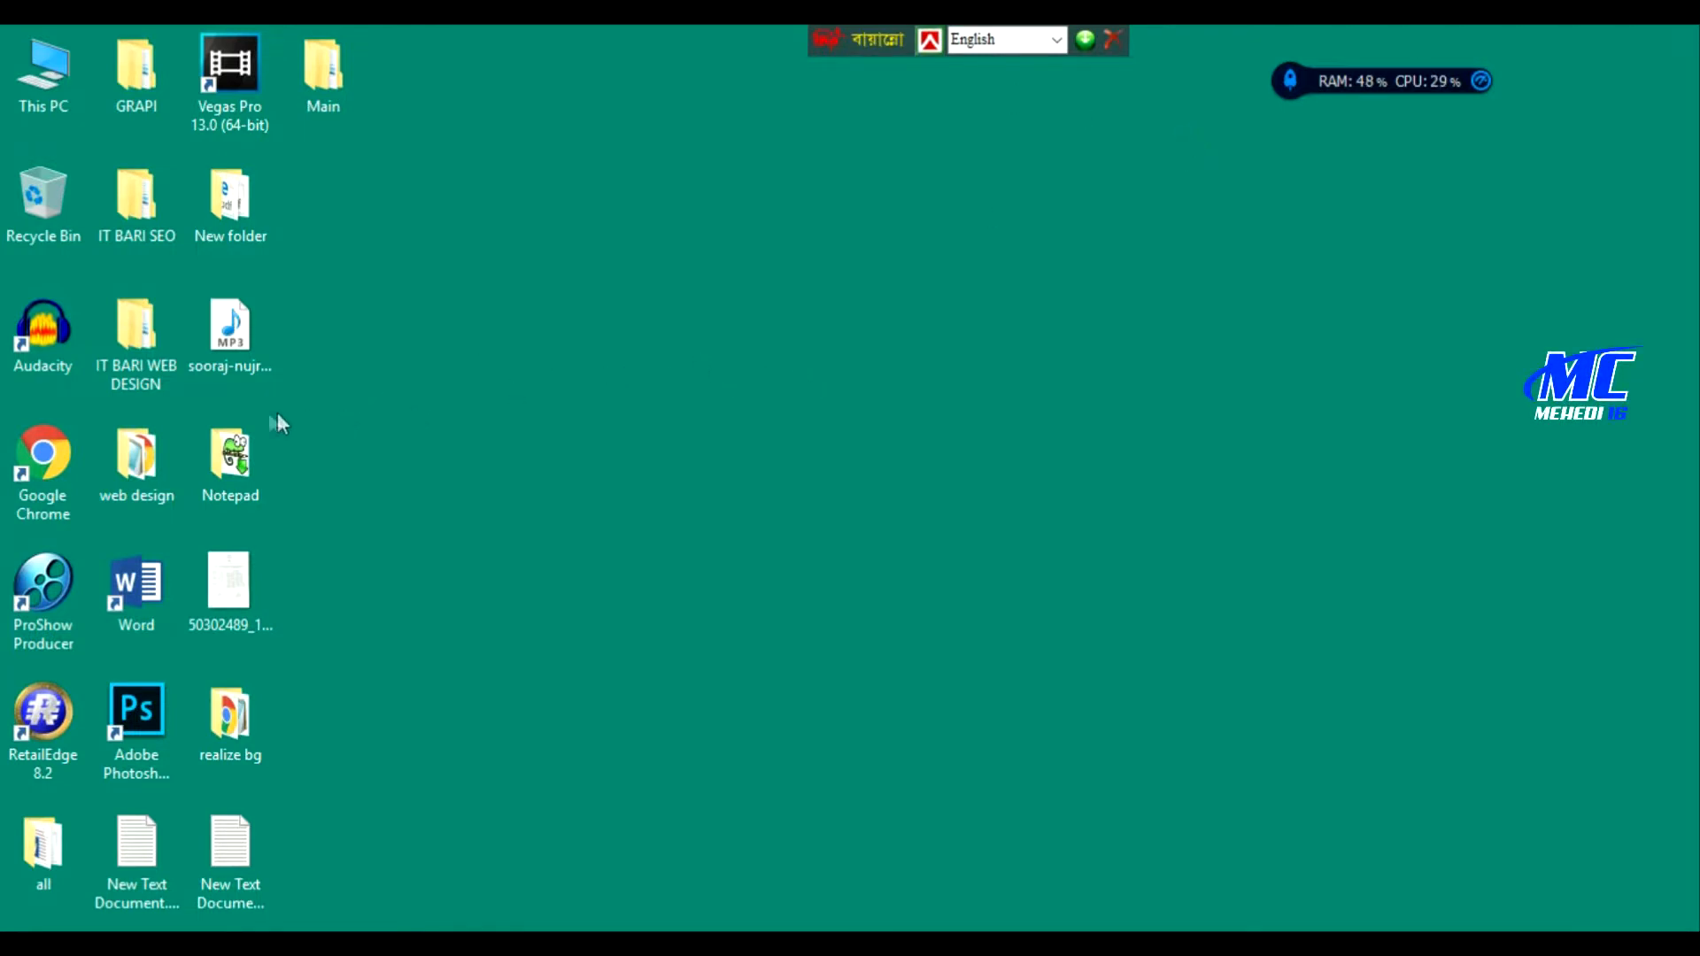
Open Google Chrome from the desktop and go to the othoba.com online store
{"action": "double_click", "coordinate": [46, 456]}
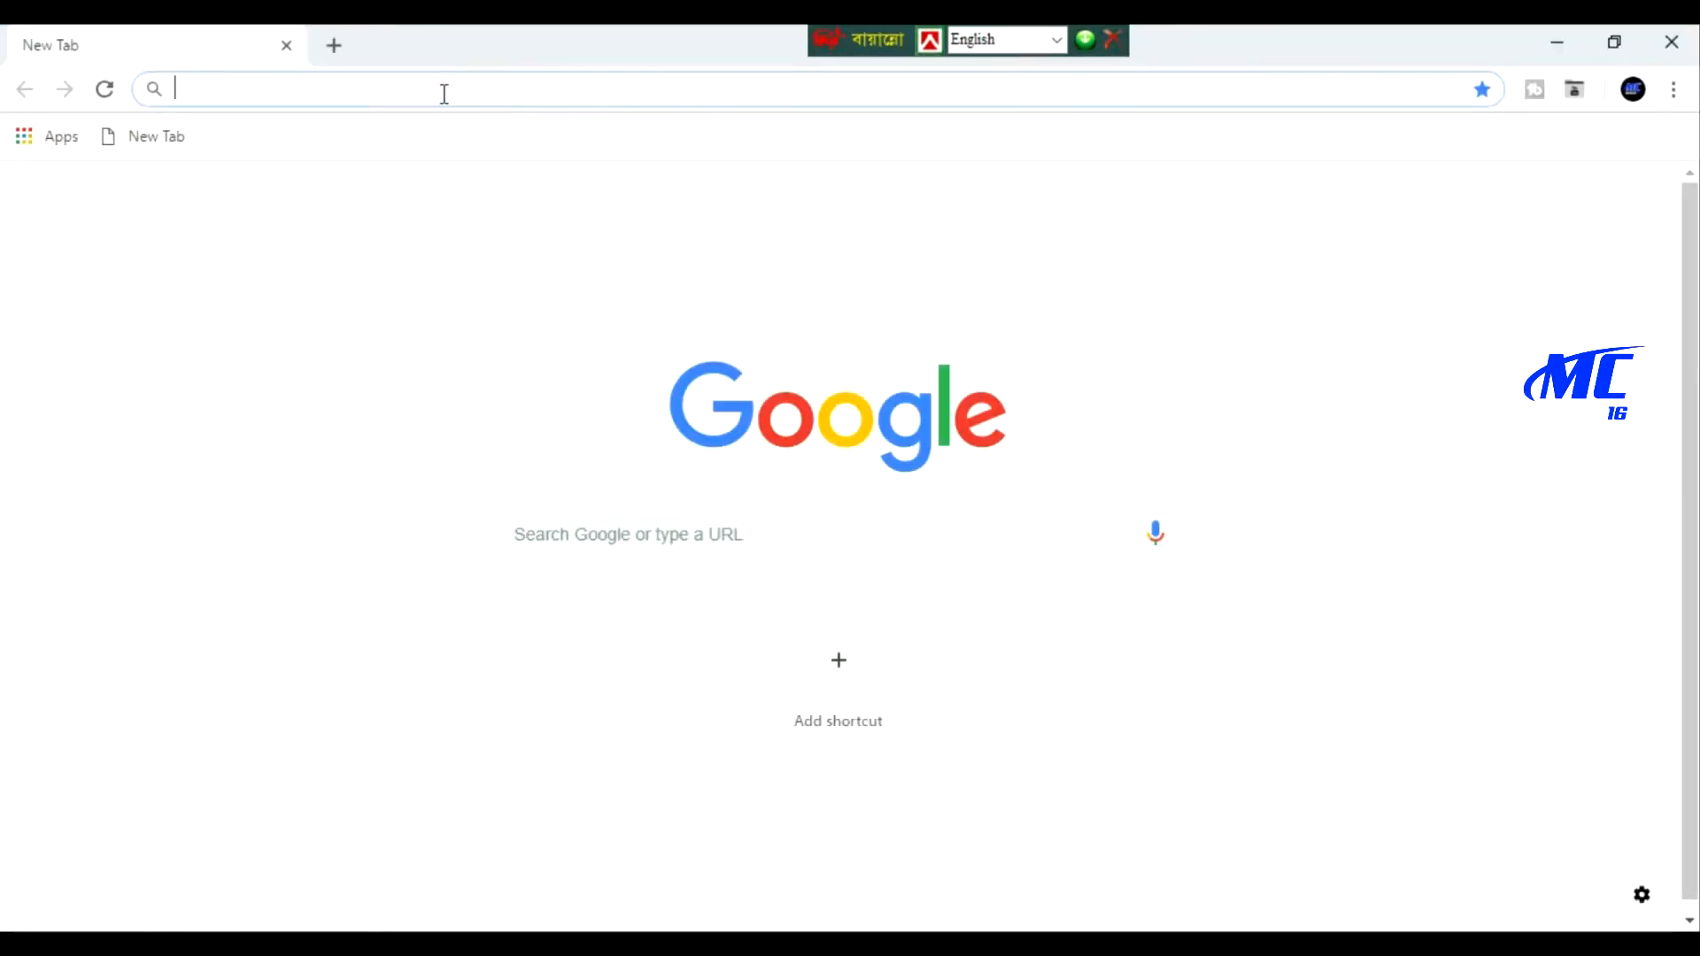
{"action": "type", "text": "o"}
{"action": "key", "text": "Right"}
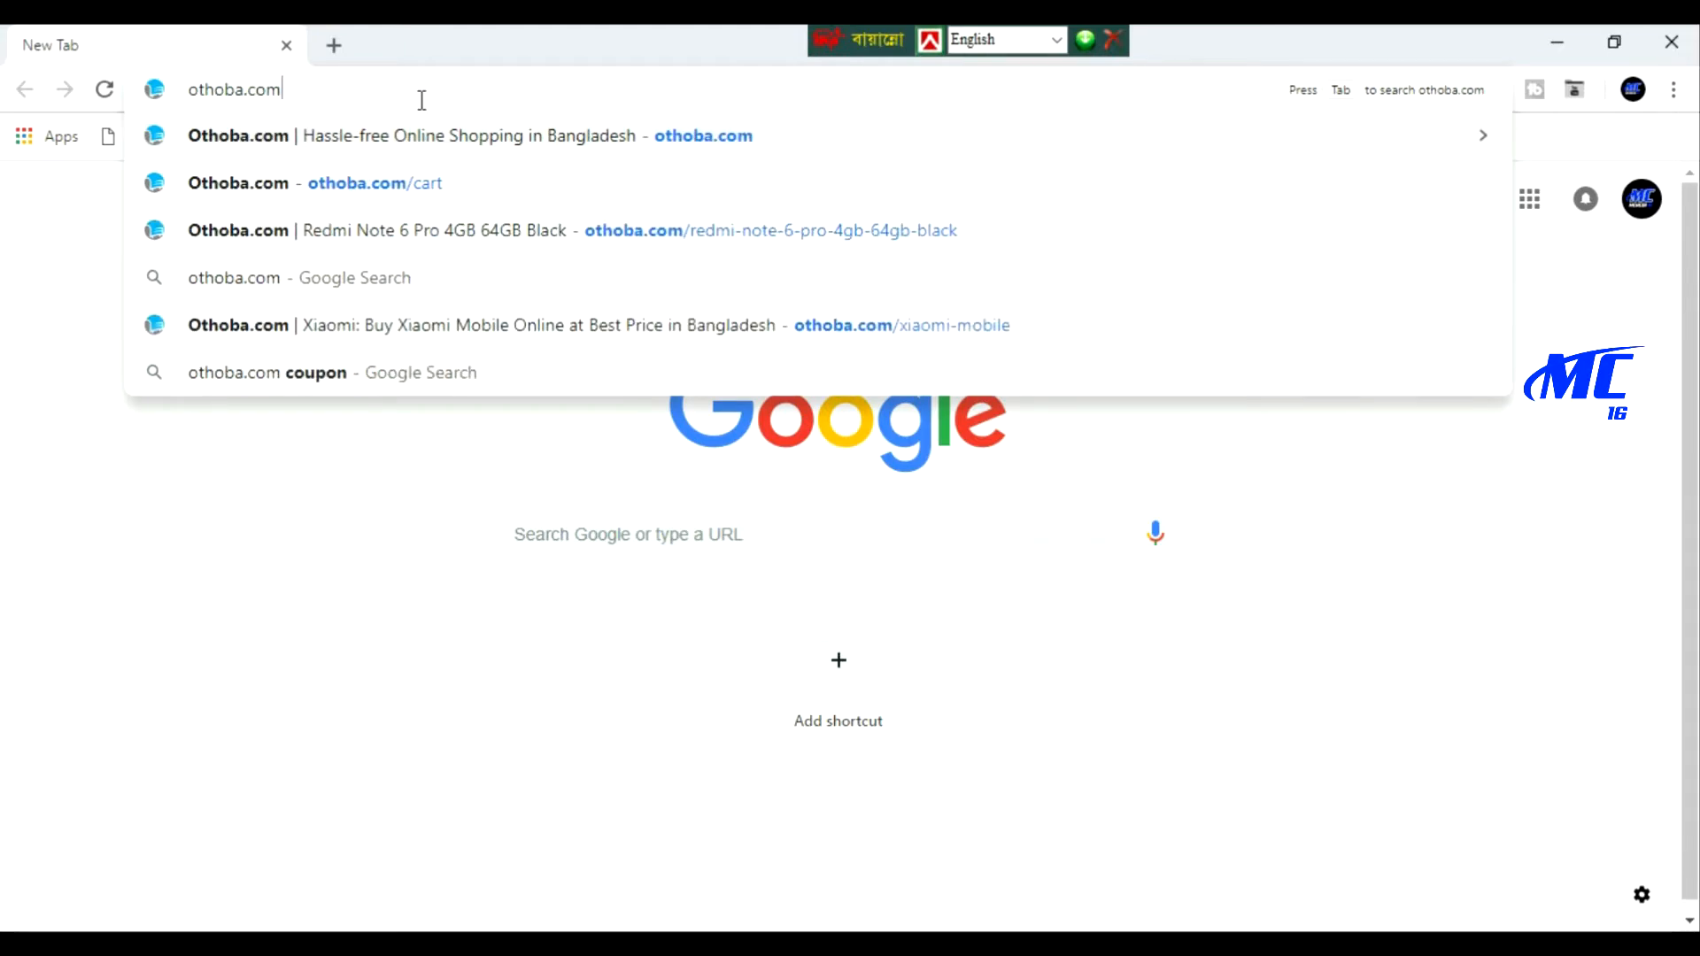
{"action": "key", "text": "Return"}
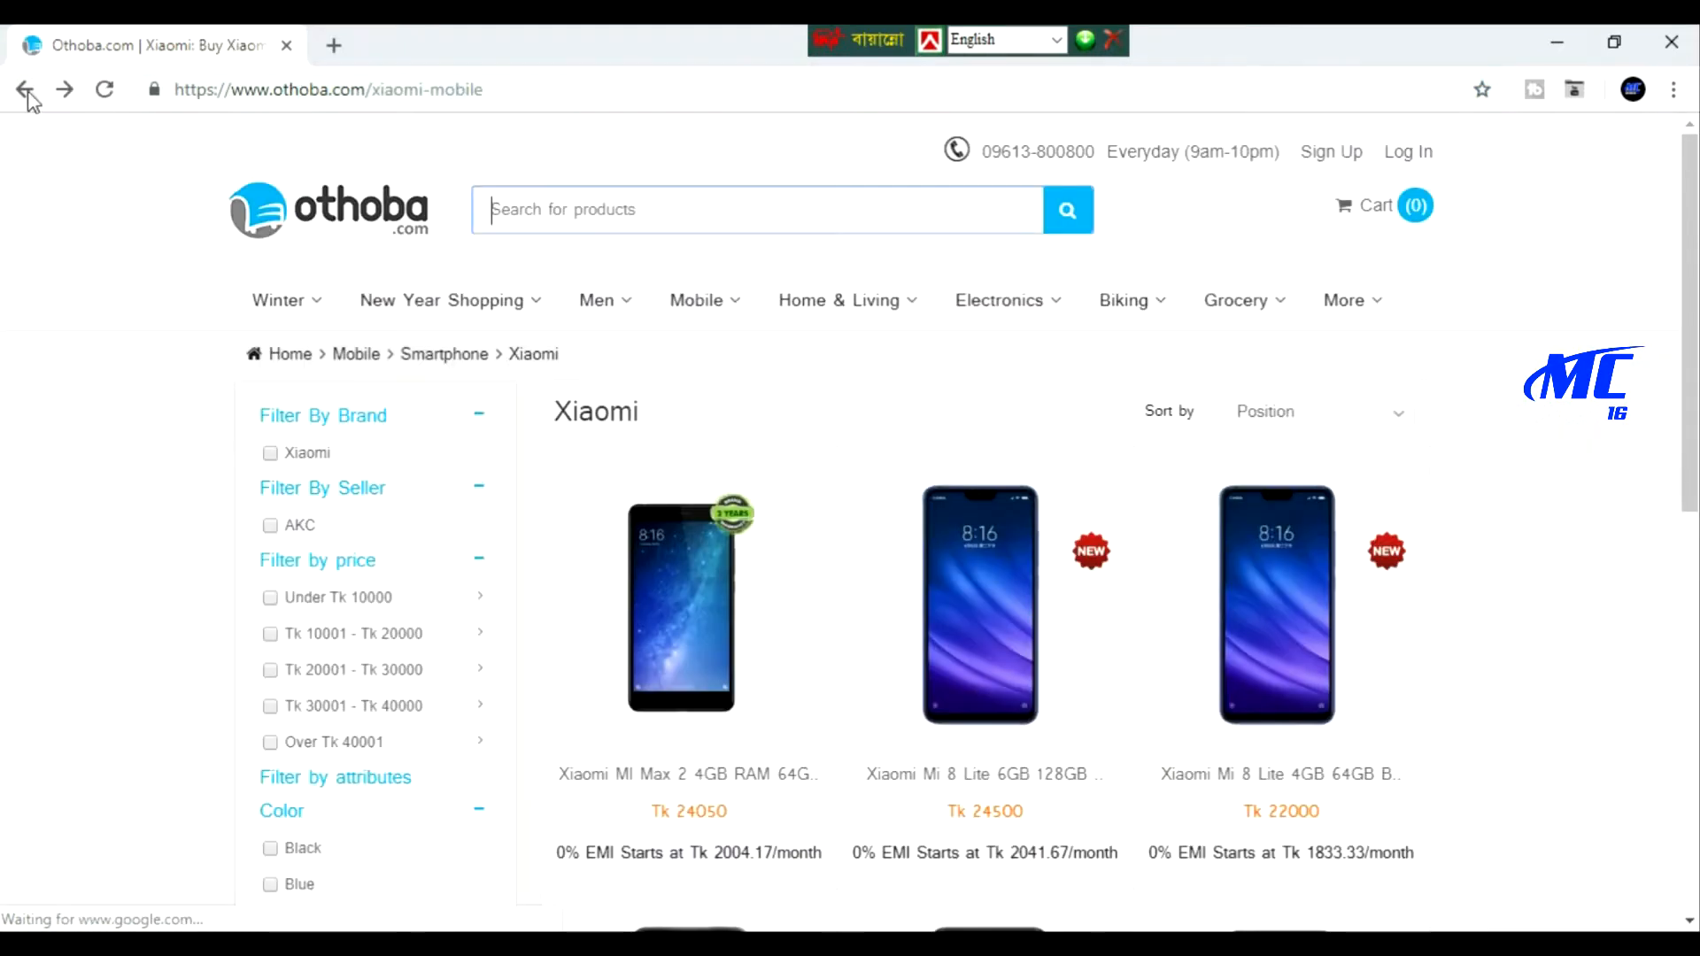
Open the store's Xiaomi smartphone category from the mobile product listings
{"action": "mouse_move", "coordinate": [687, 362]}
{"action": "mouse_move", "coordinate": [695, 324]}
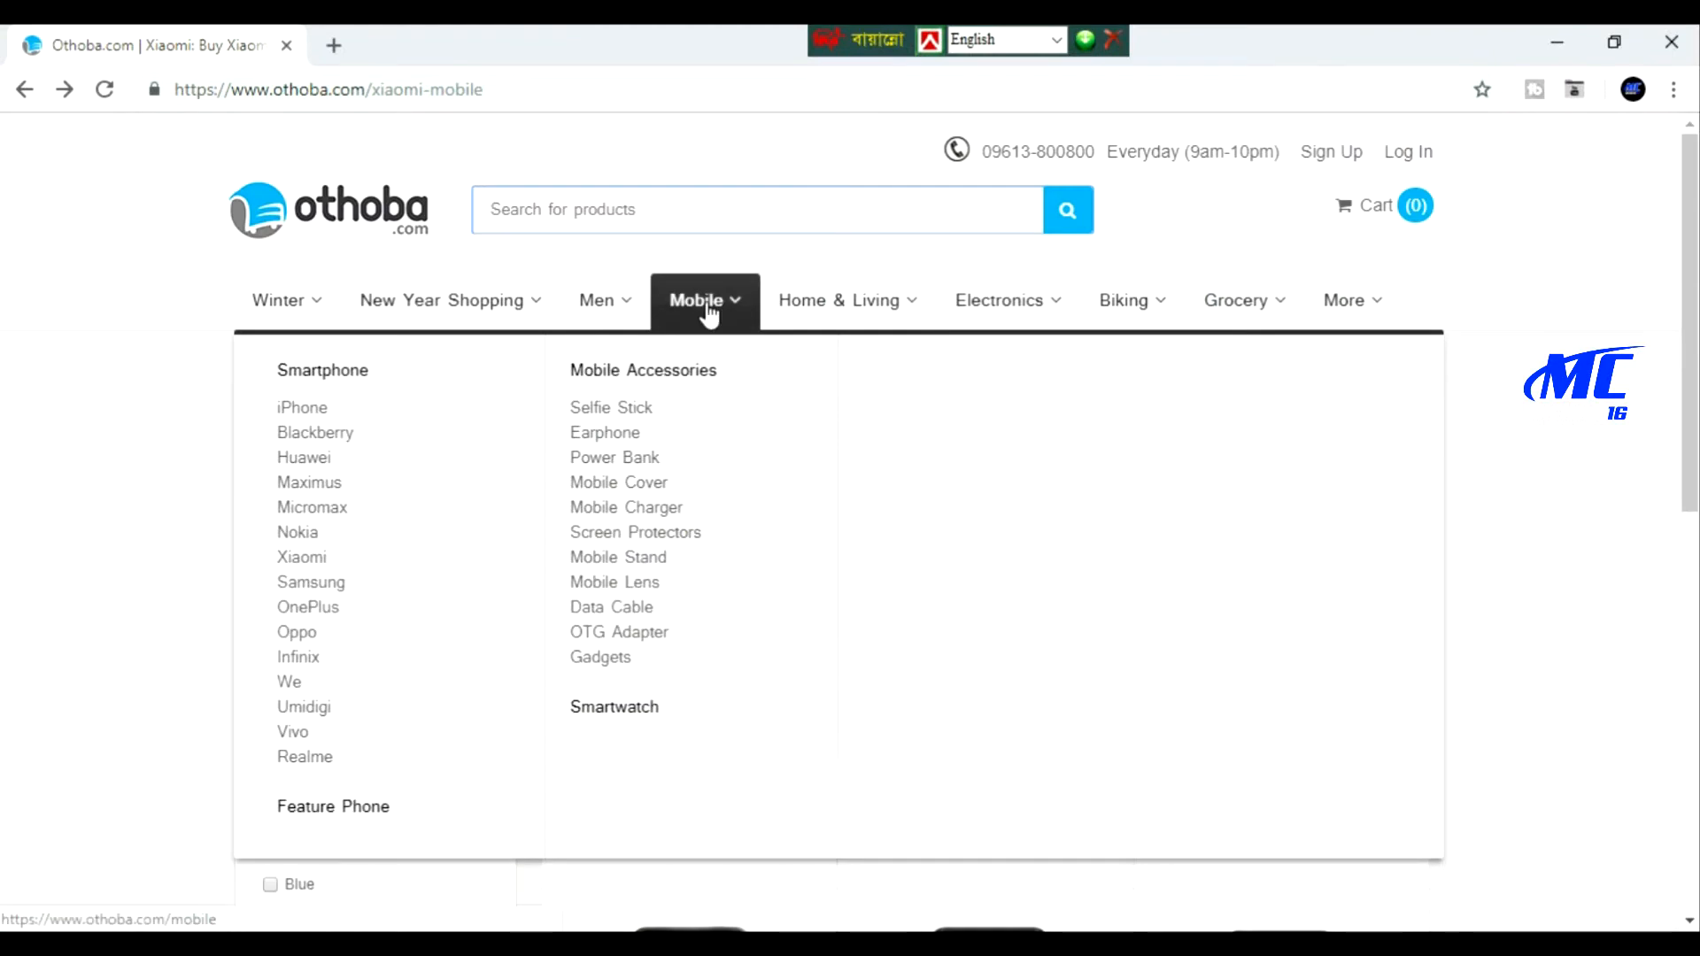
{"action": "left_click", "coordinate": [311, 563]}
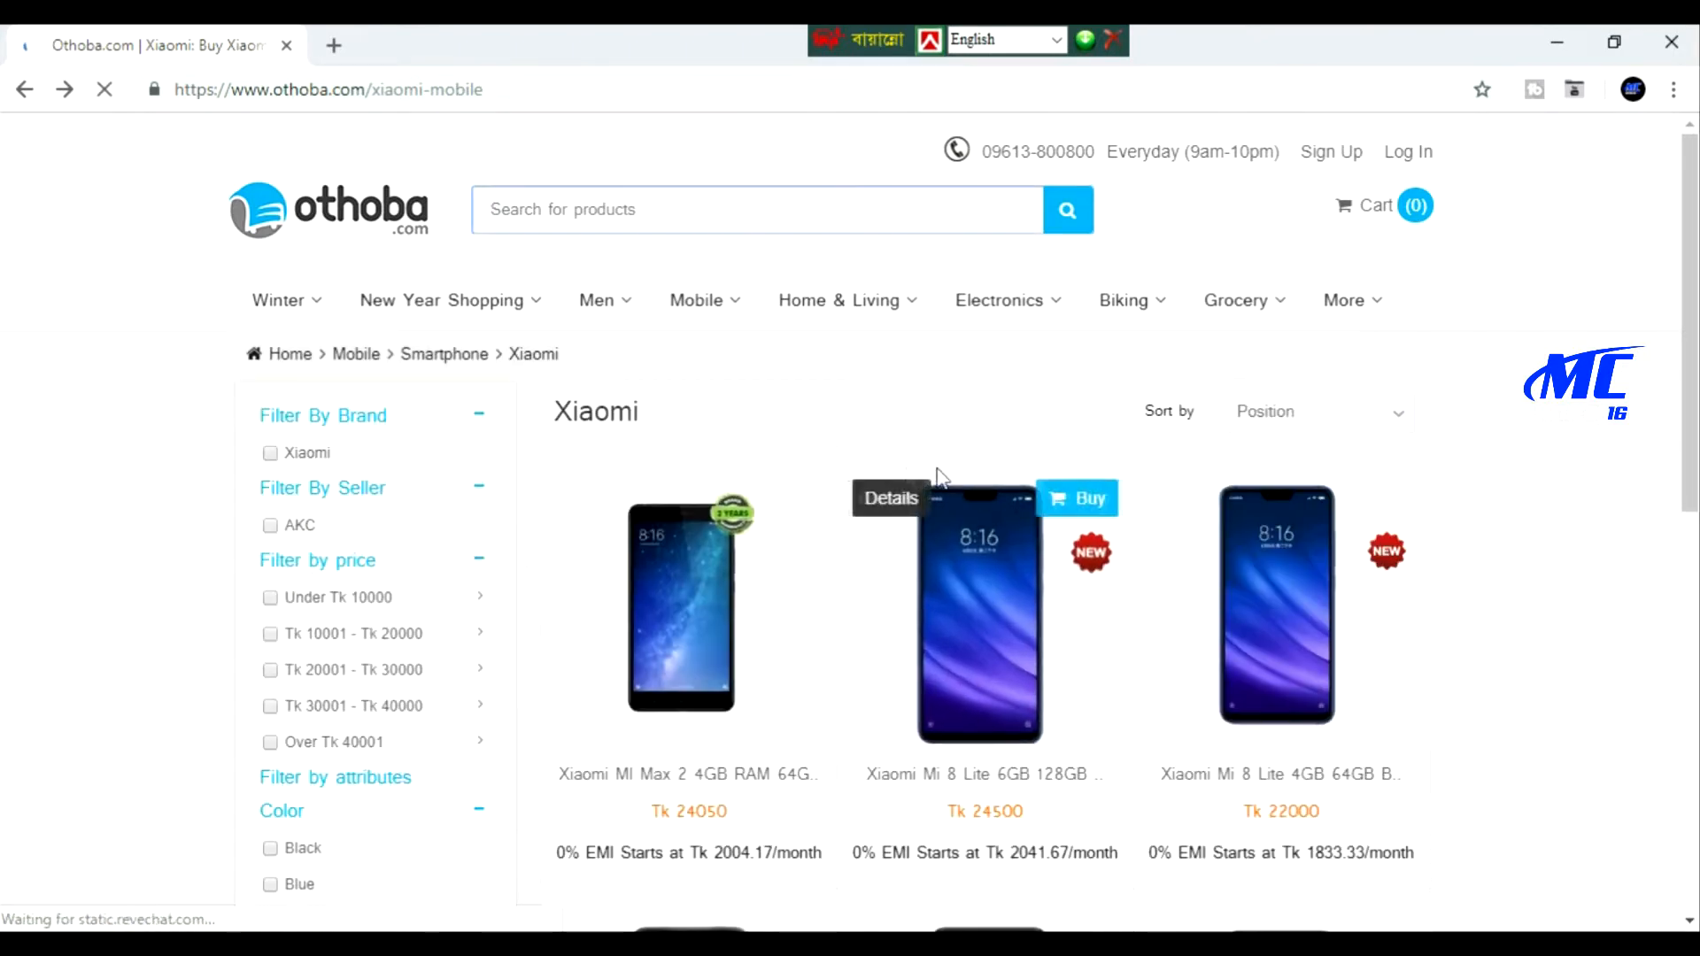
Open the product page of the Redmi Note 6 Pro 4GB 64GB Black from the Xiaomi phone list
{"action": "scroll", "coordinate": [886, 471], "scroll_direction": "down", "scroll_amount": 4}
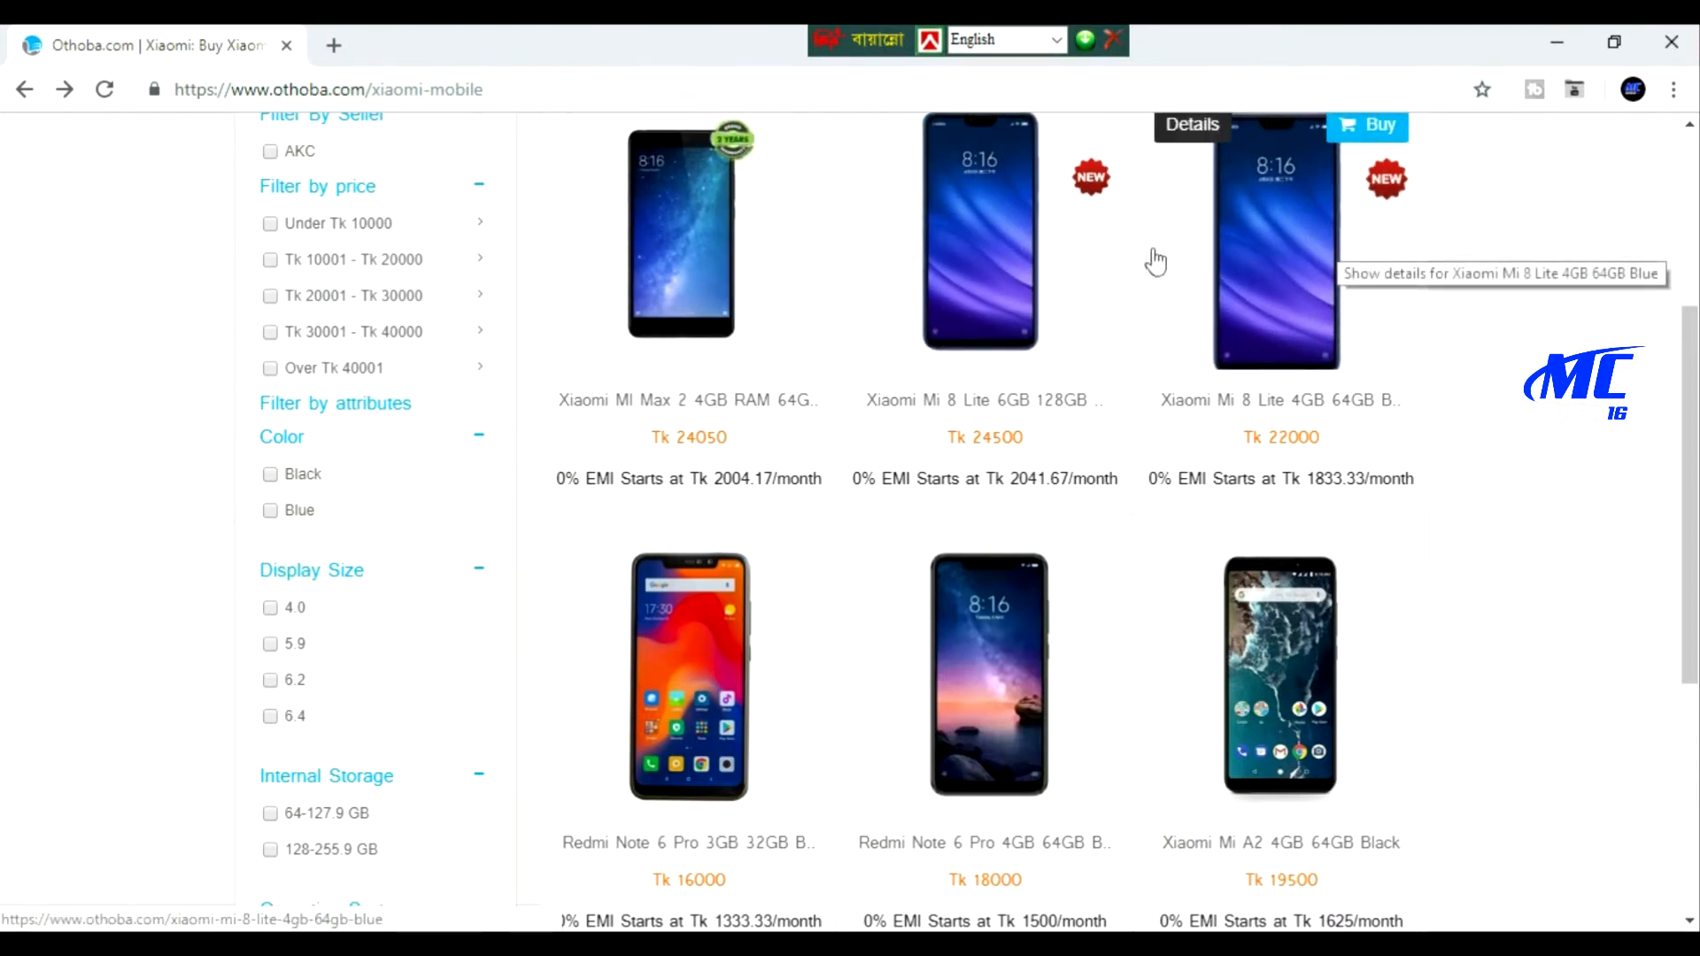
{"action": "mouse_move", "coordinate": [662, 684]}
{"action": "mouse_move", "coordinate": [994, 694]}
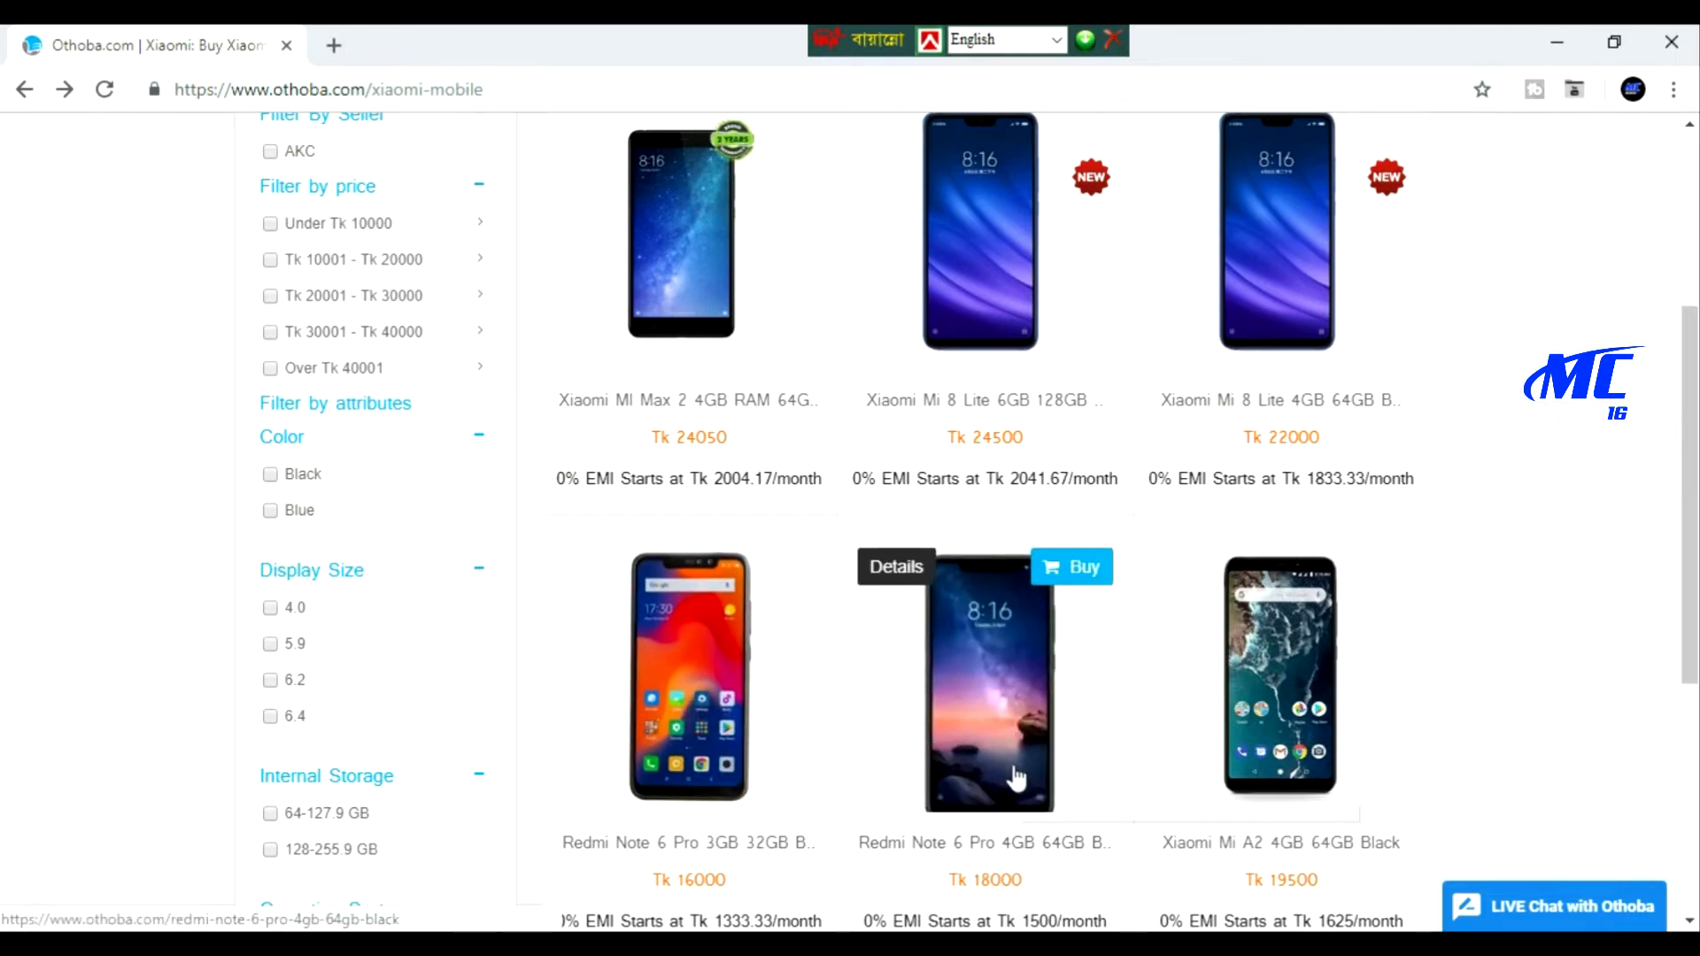
{"action": "left_click", "coordinate": [995, 696]}
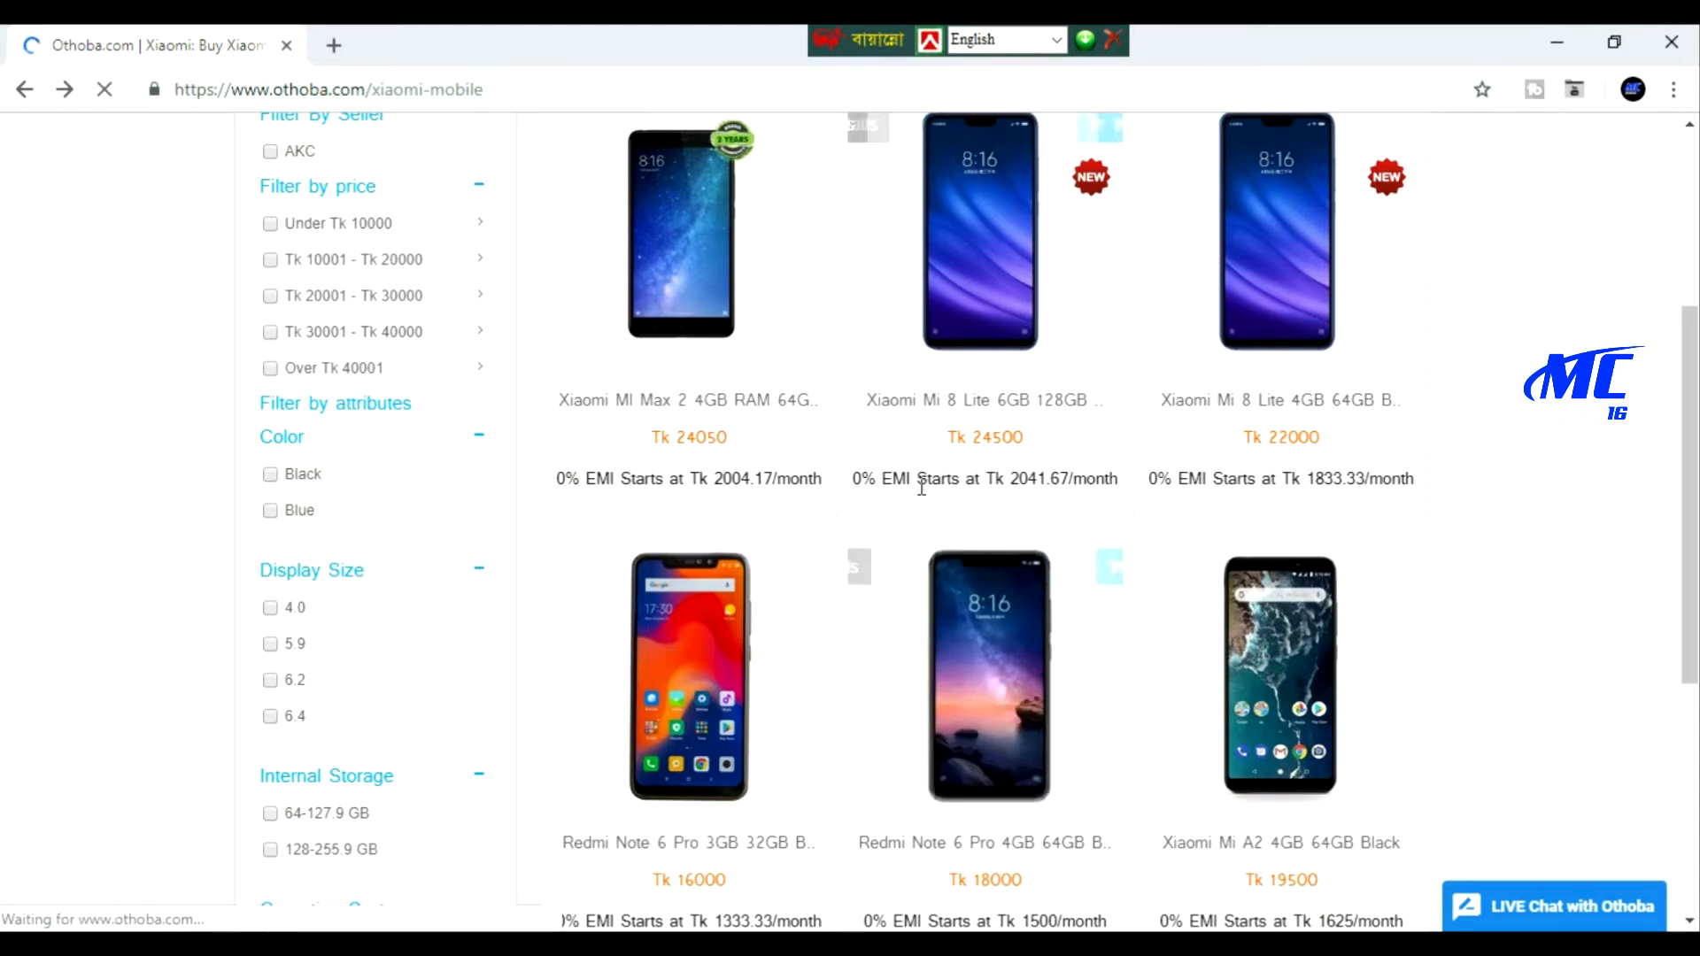
{"action": "scroll", "coordinate": [918, 481], "scroll_direction": "down", "scroll_amount": 3}
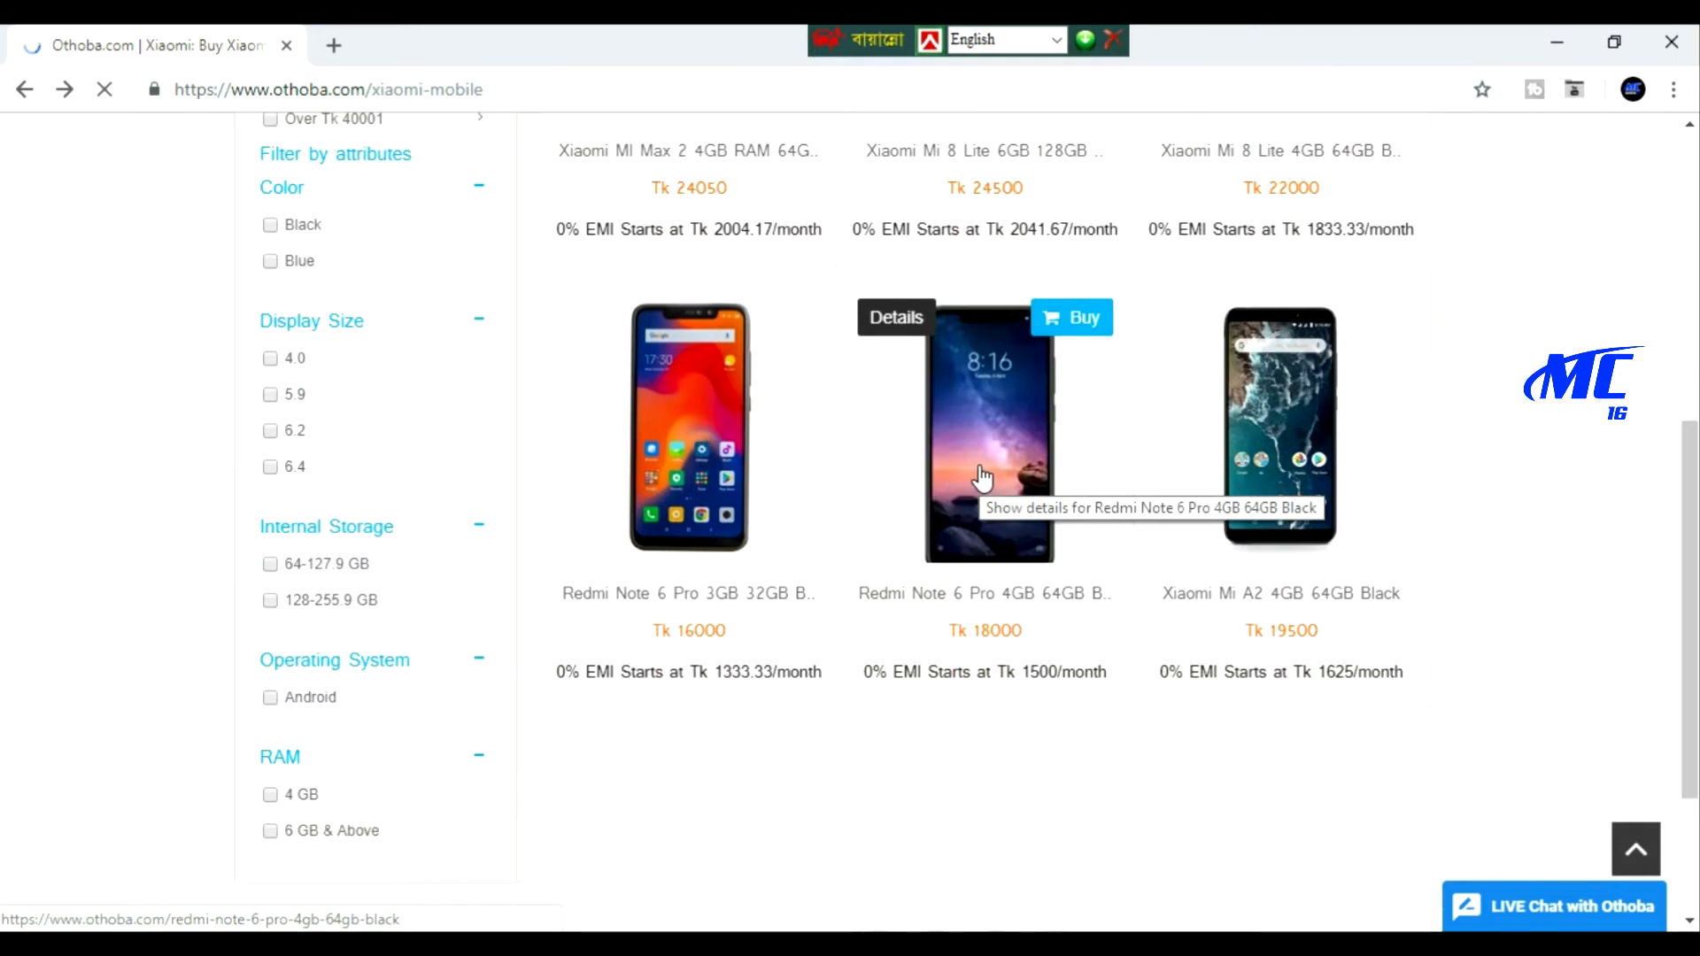
{"action": "left_click", "coordinate": [981, 478]}
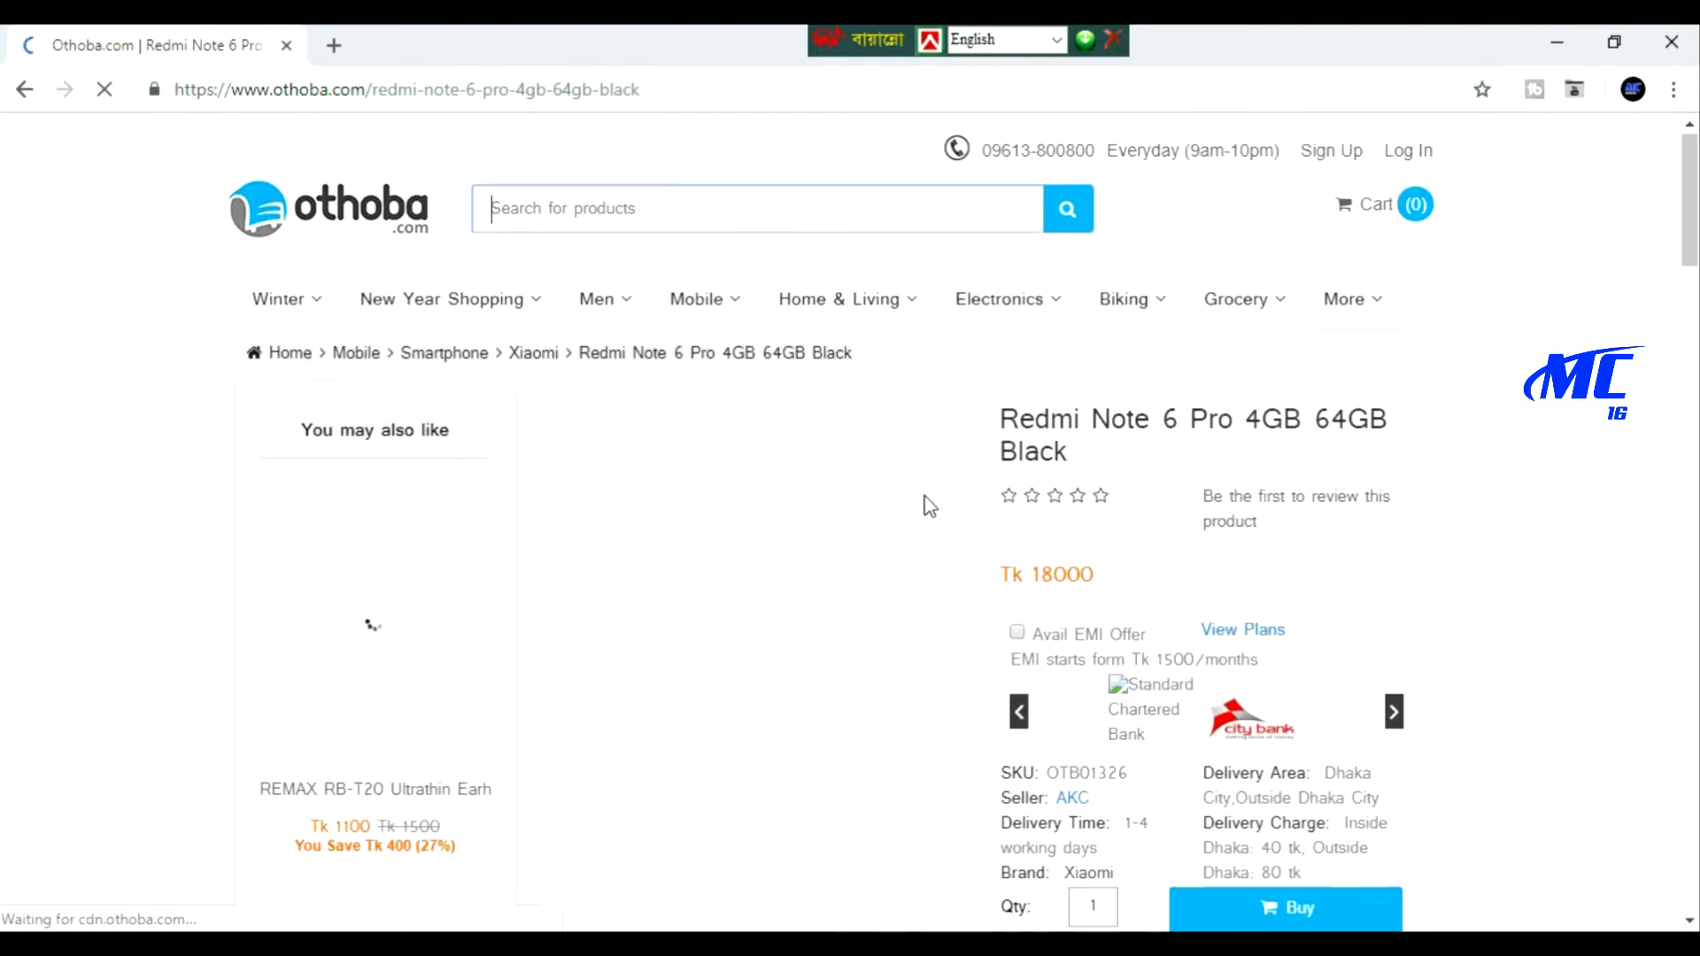
Read through the phone's price, delivery details, full specifications, warranty and purchase notes on its product page
{"action": "scroll", "coordinate": [927, 506], "scroll_direction": "down", "scroll_amount": 1}
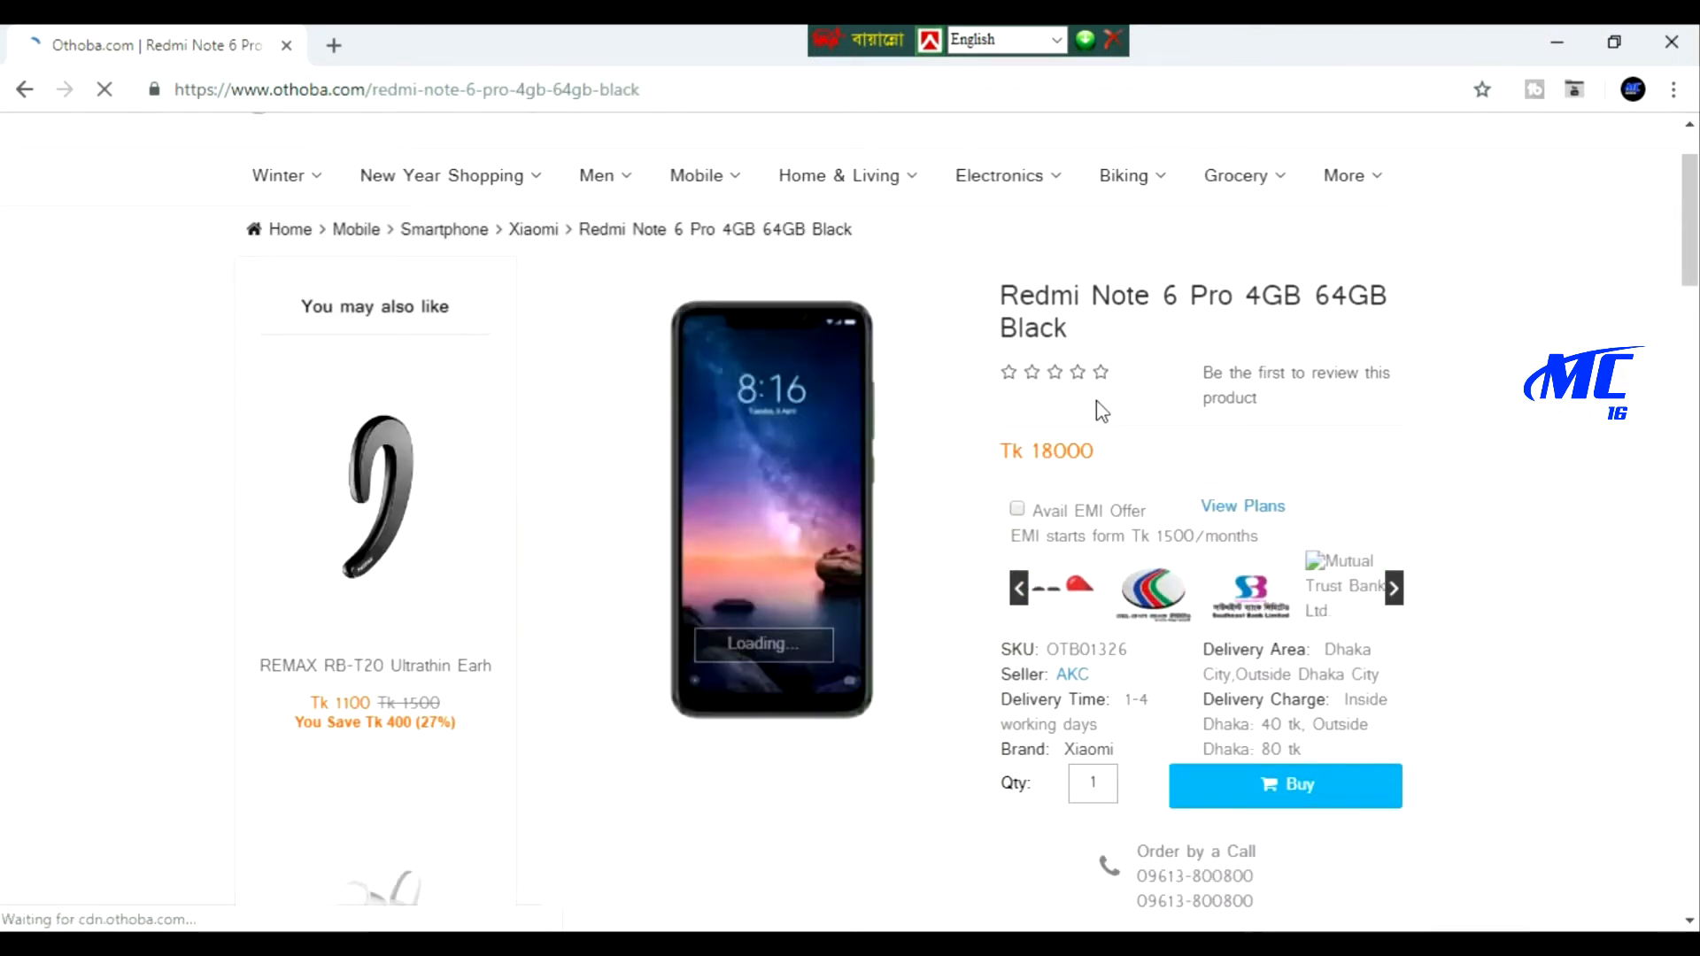
{"action": "scroll", "coordinate": [911, 521], "scroll_direction": "down", "scroll_amount": 5}
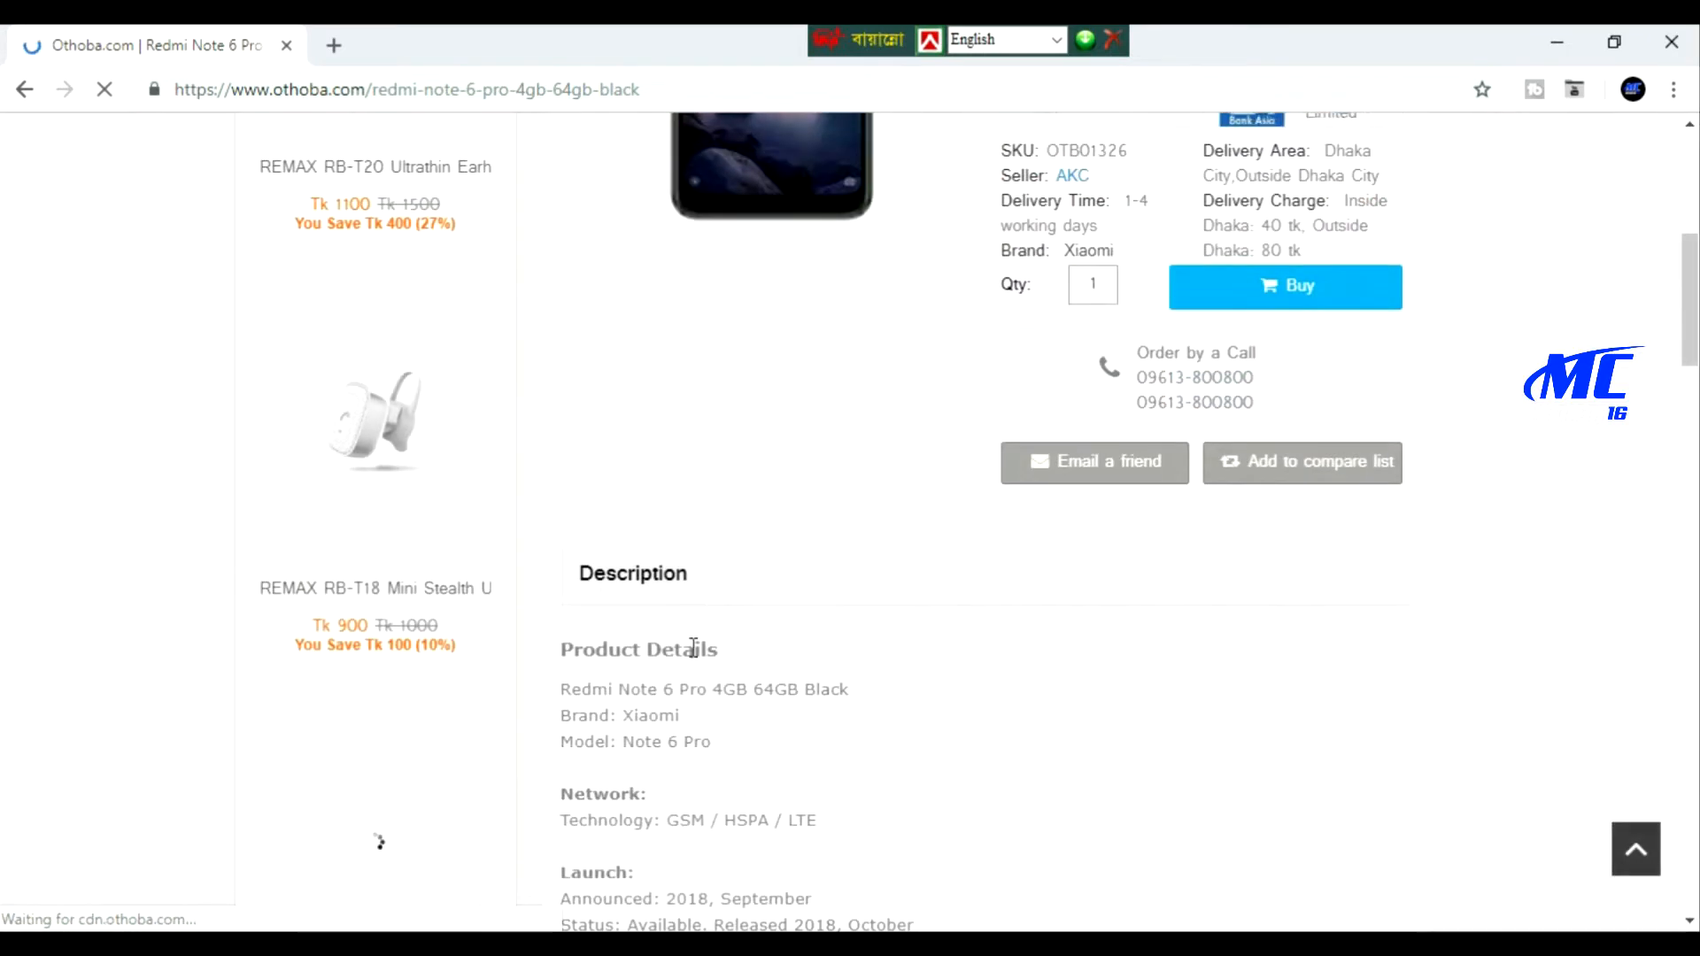
{"action": "scroll", "coordinate": [688, 582], "scroll_direction": "down", "scroll_amount": 1}
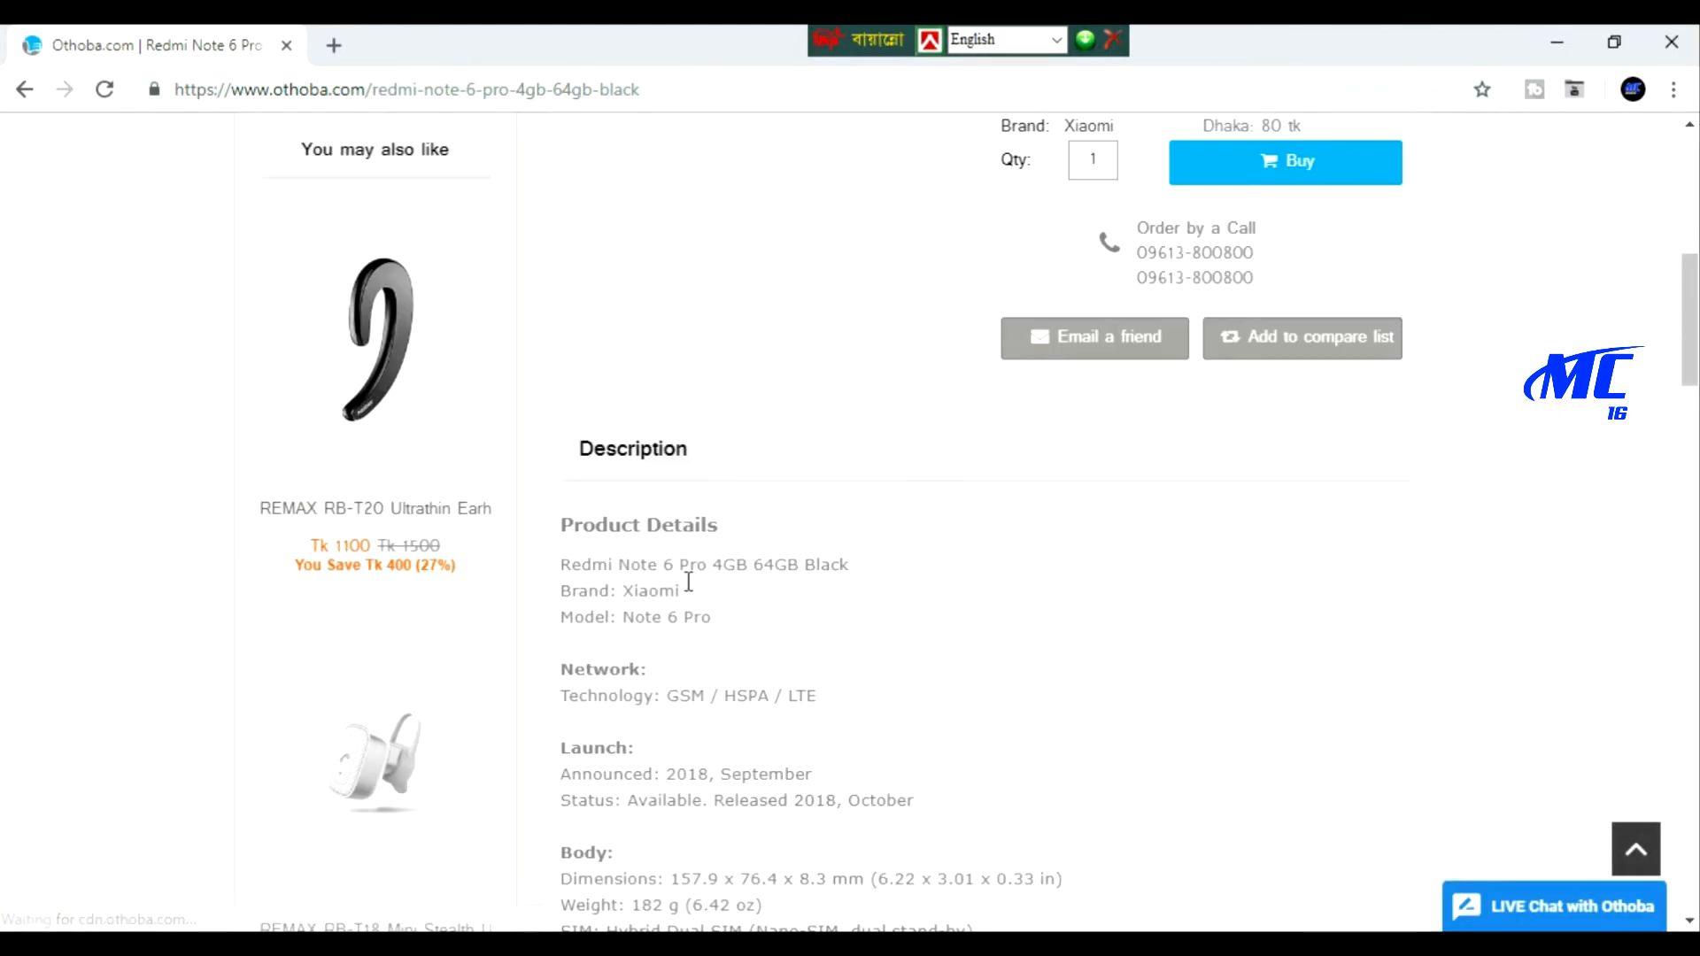
{"action": "scroll", "coordinate": [688, 581], "scroll_direction": "down", "scroll_amount": 1}
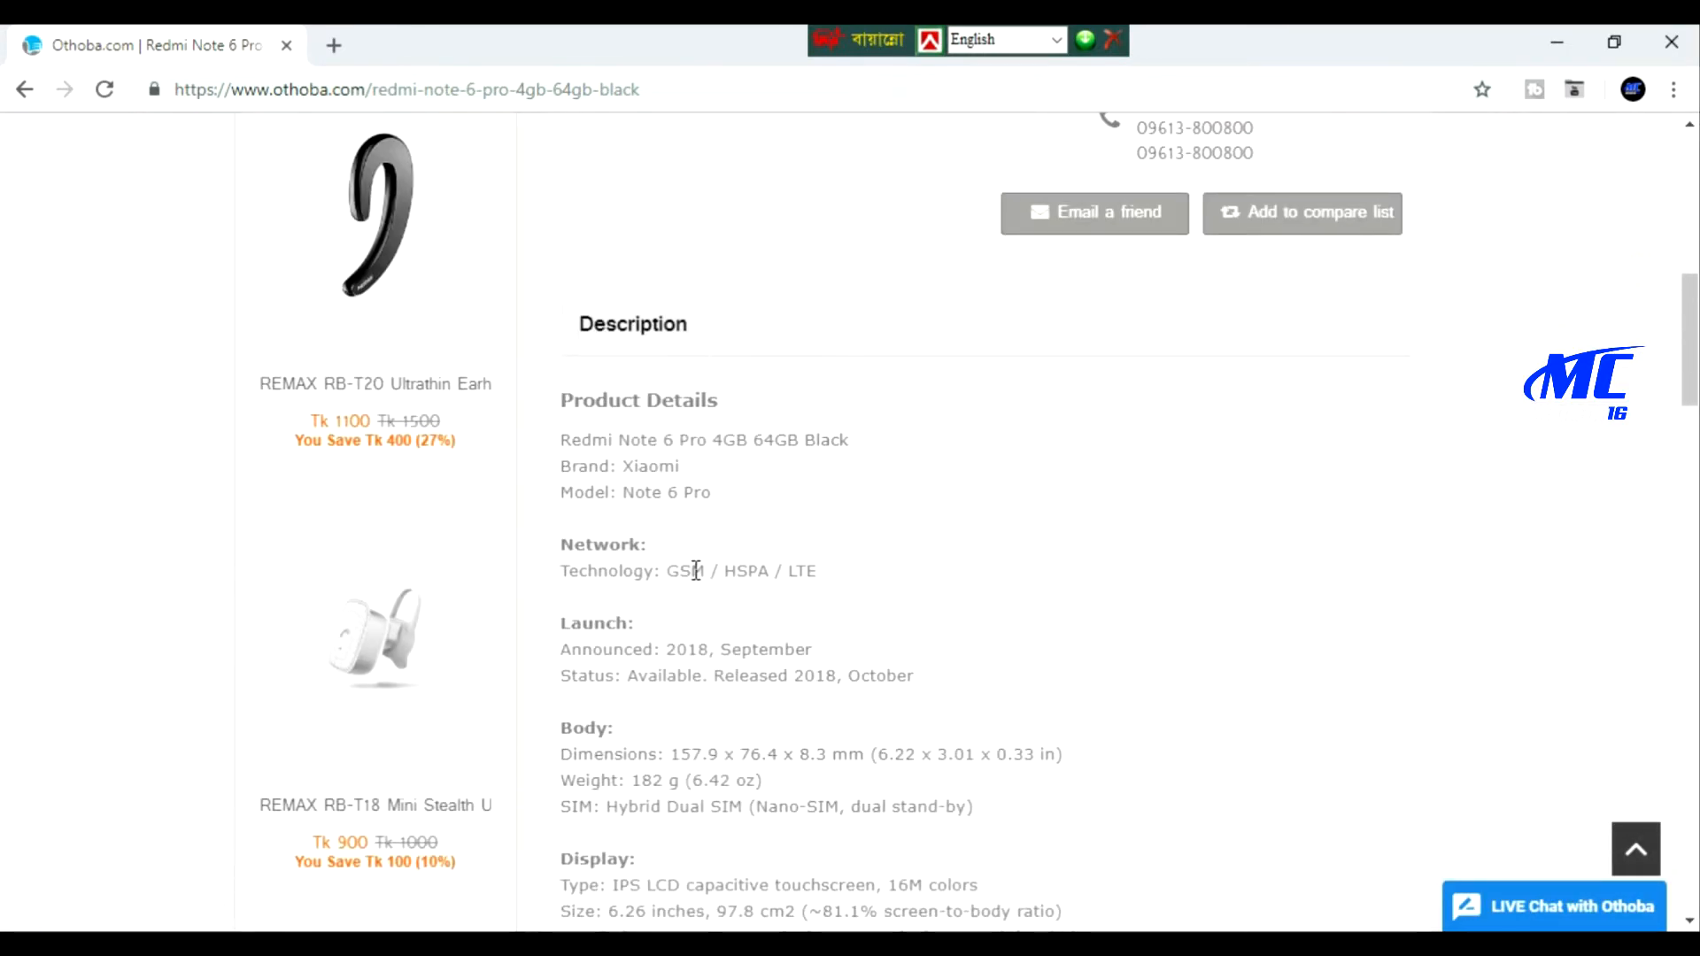
{"action": "scroll", "coordinate": [695, 546], "scroll_direction": "down", "scroll_amount": 4}
{"action": "scroll", "coordinate": [708, 523], "scroll_direction": "down", "scroll_amount": 4}
{"action": "scroll", "coordinate": [708, 523], "scroll_direction": "down", "scroll_amount": 5}
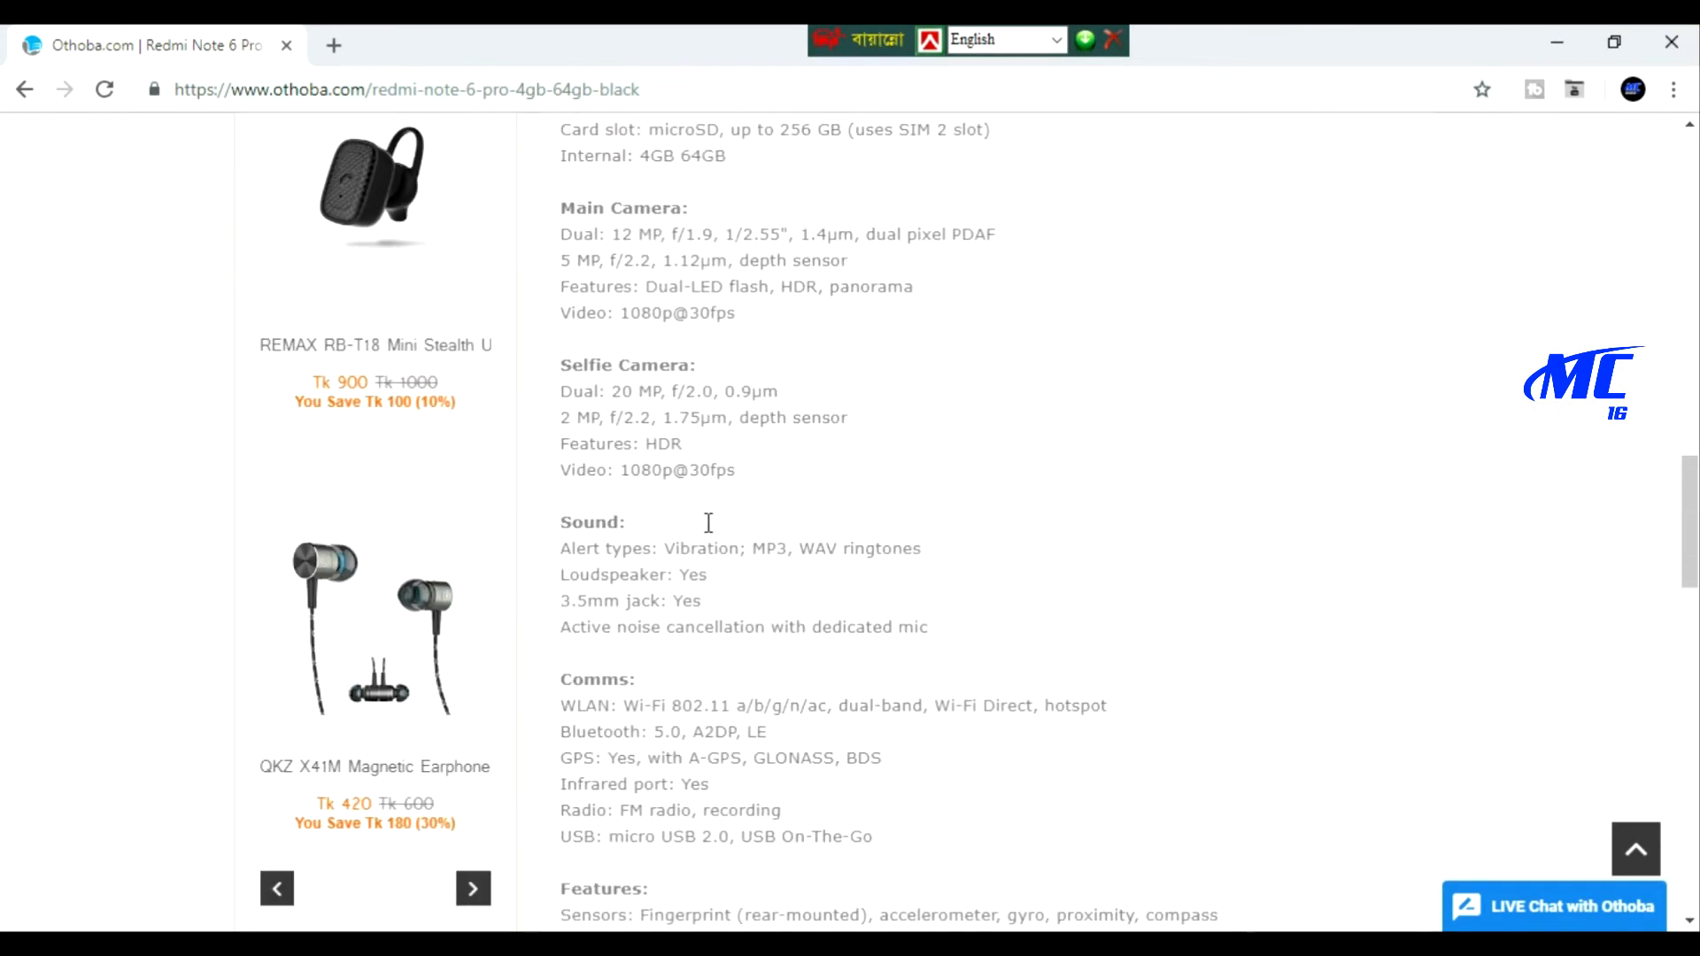
{"action": "scroll", "coordinate": [709, 524], "scroll_direction": "down", "scroll_amount": 2}
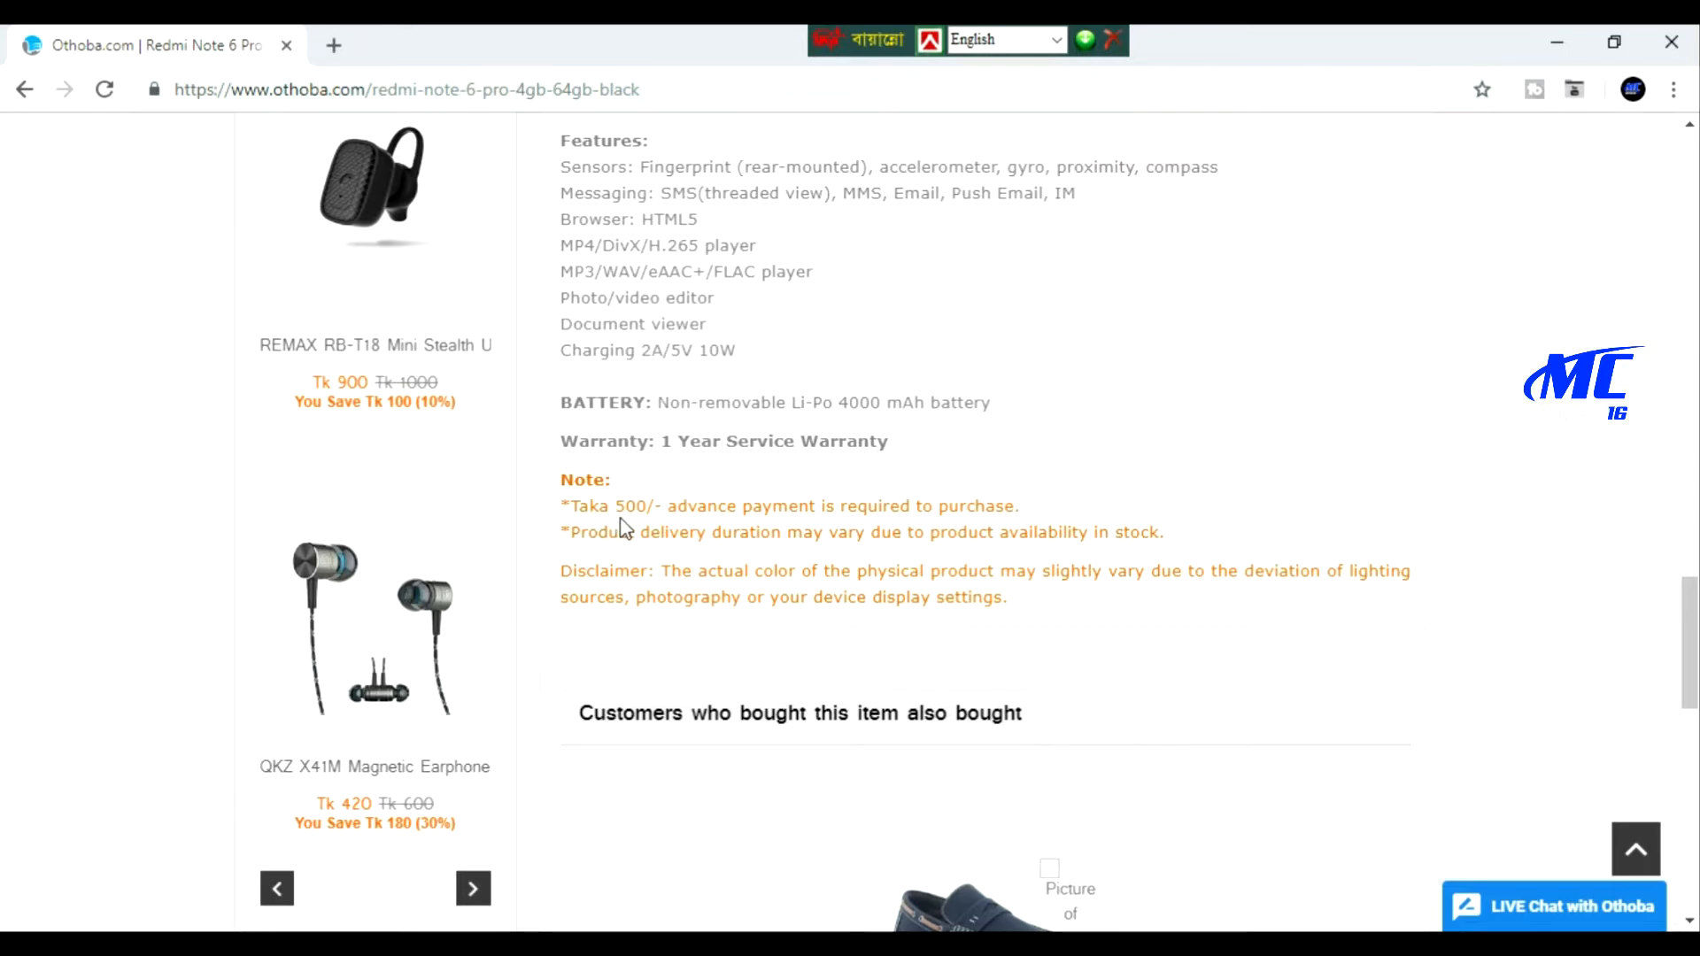
{"action": "scroll", "coordinate": [625, 528], "scroll_direction": "up", "scroll_amount": 10}
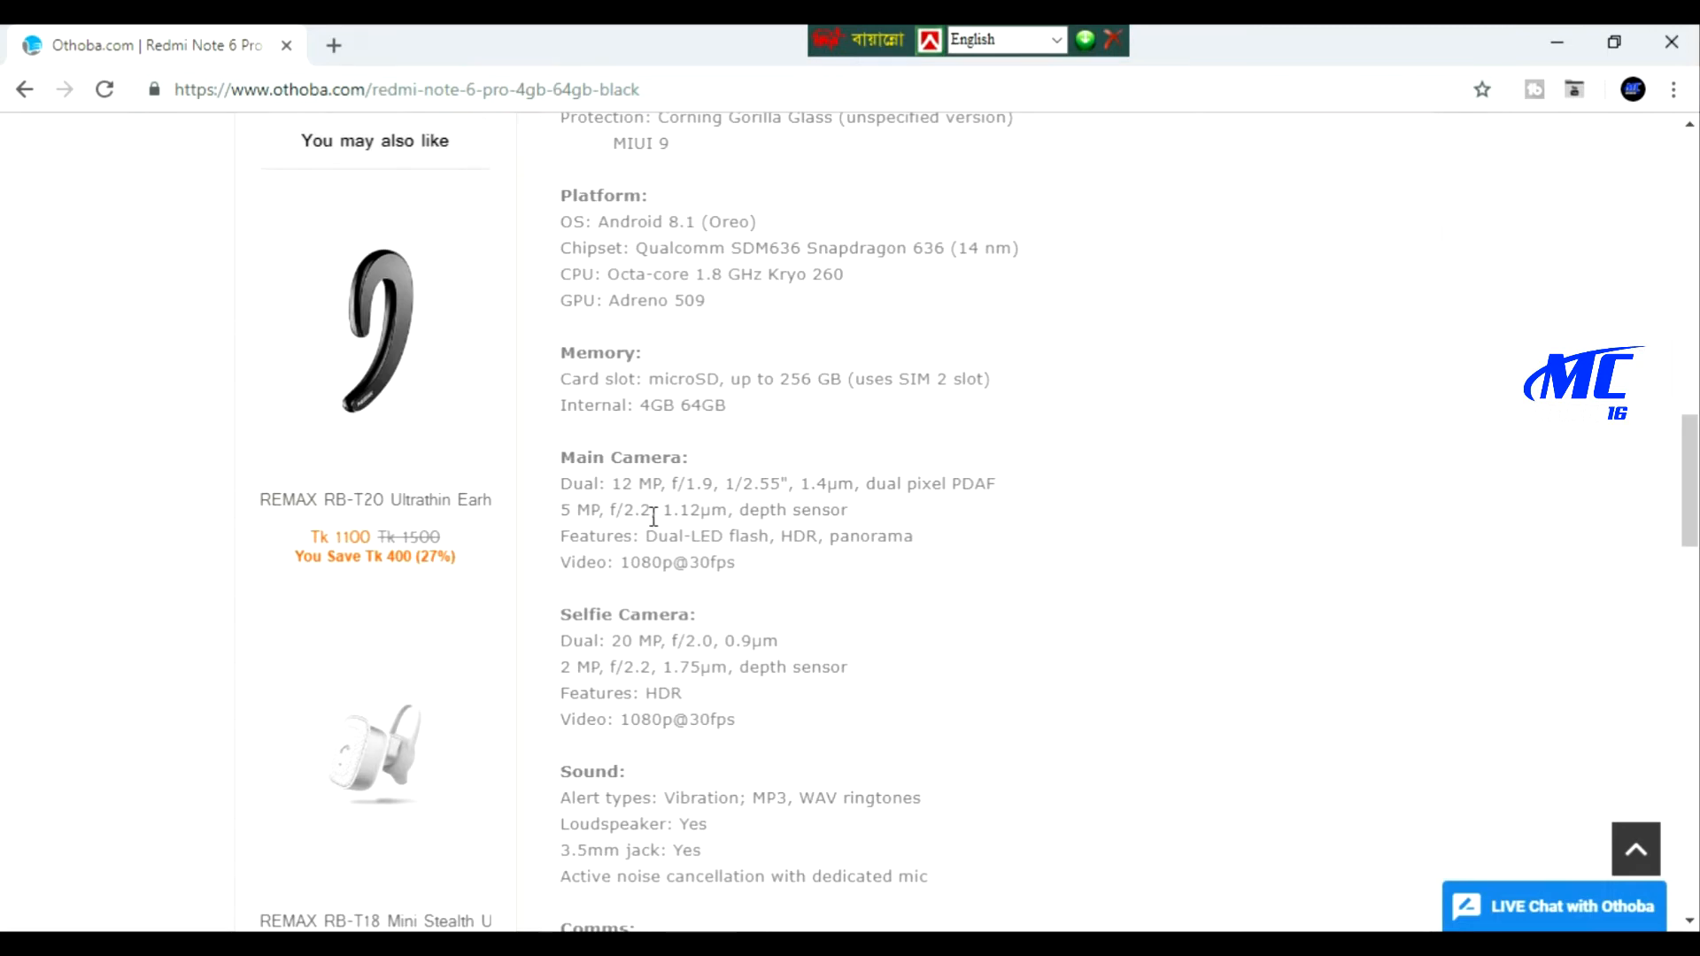
{"action": "scroll", "coordinate": [654, 517], "scroll_direction": "up", "scroll_amount": 15}
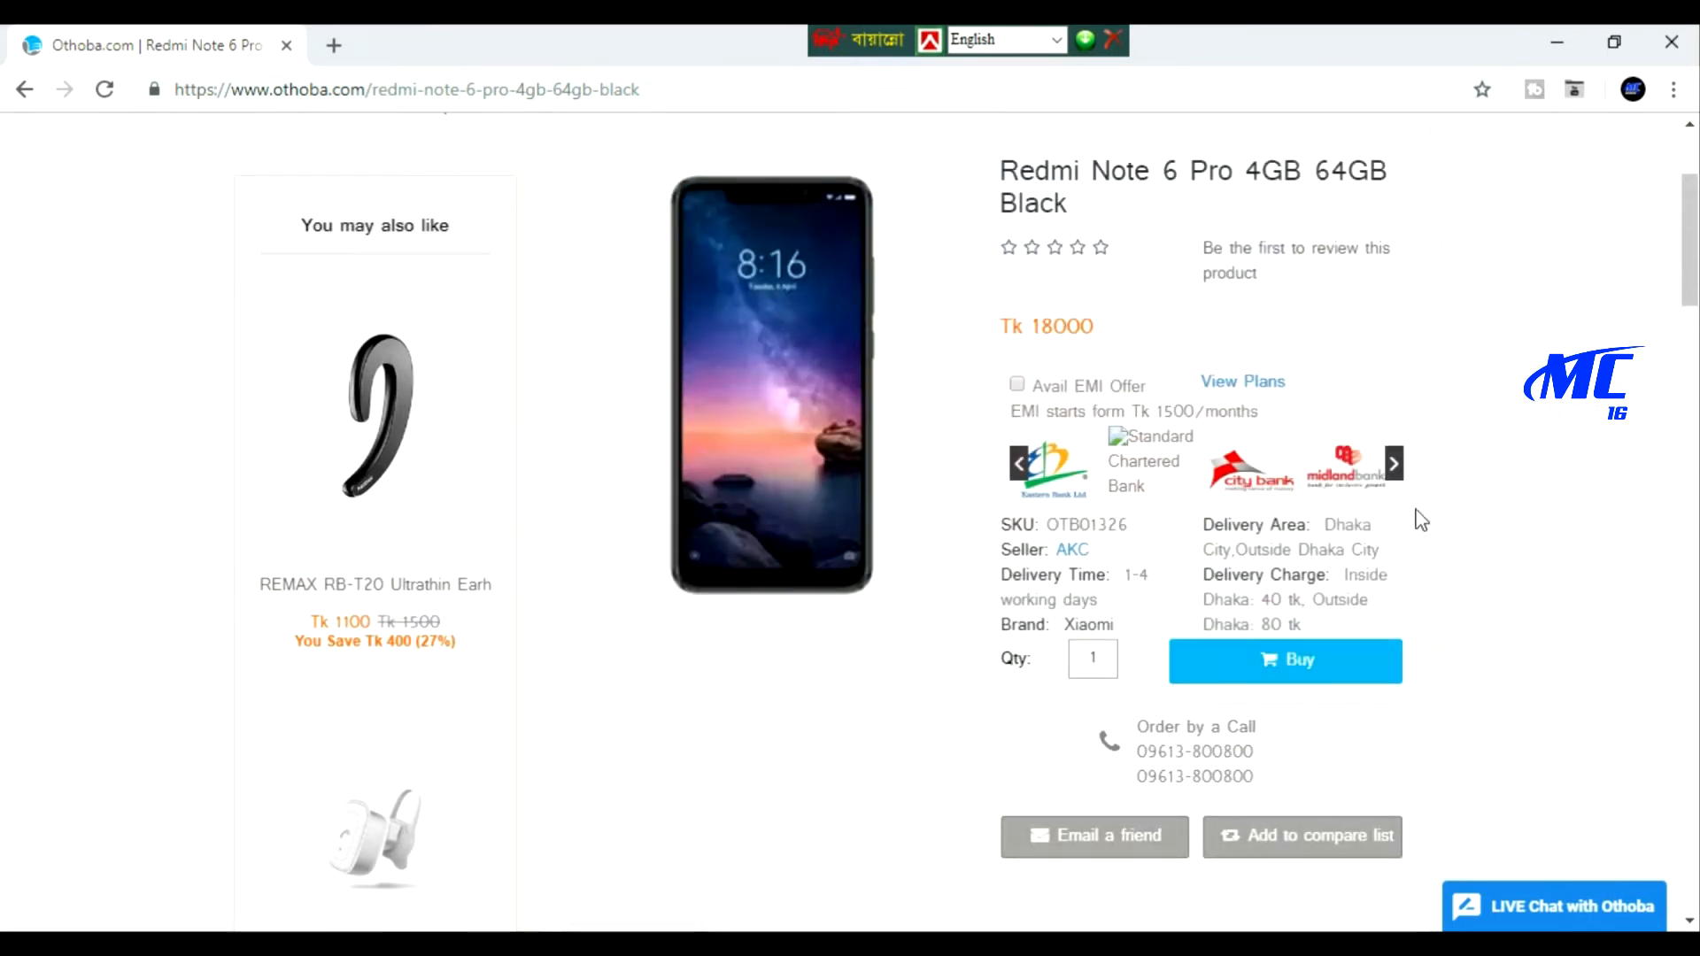
Add one Redmi Note 6 Pro 4GB 64GB Black to the cart and open the shopping cart, reloading the page
{"action": "left_click", "coordinate": [1298, 678]}
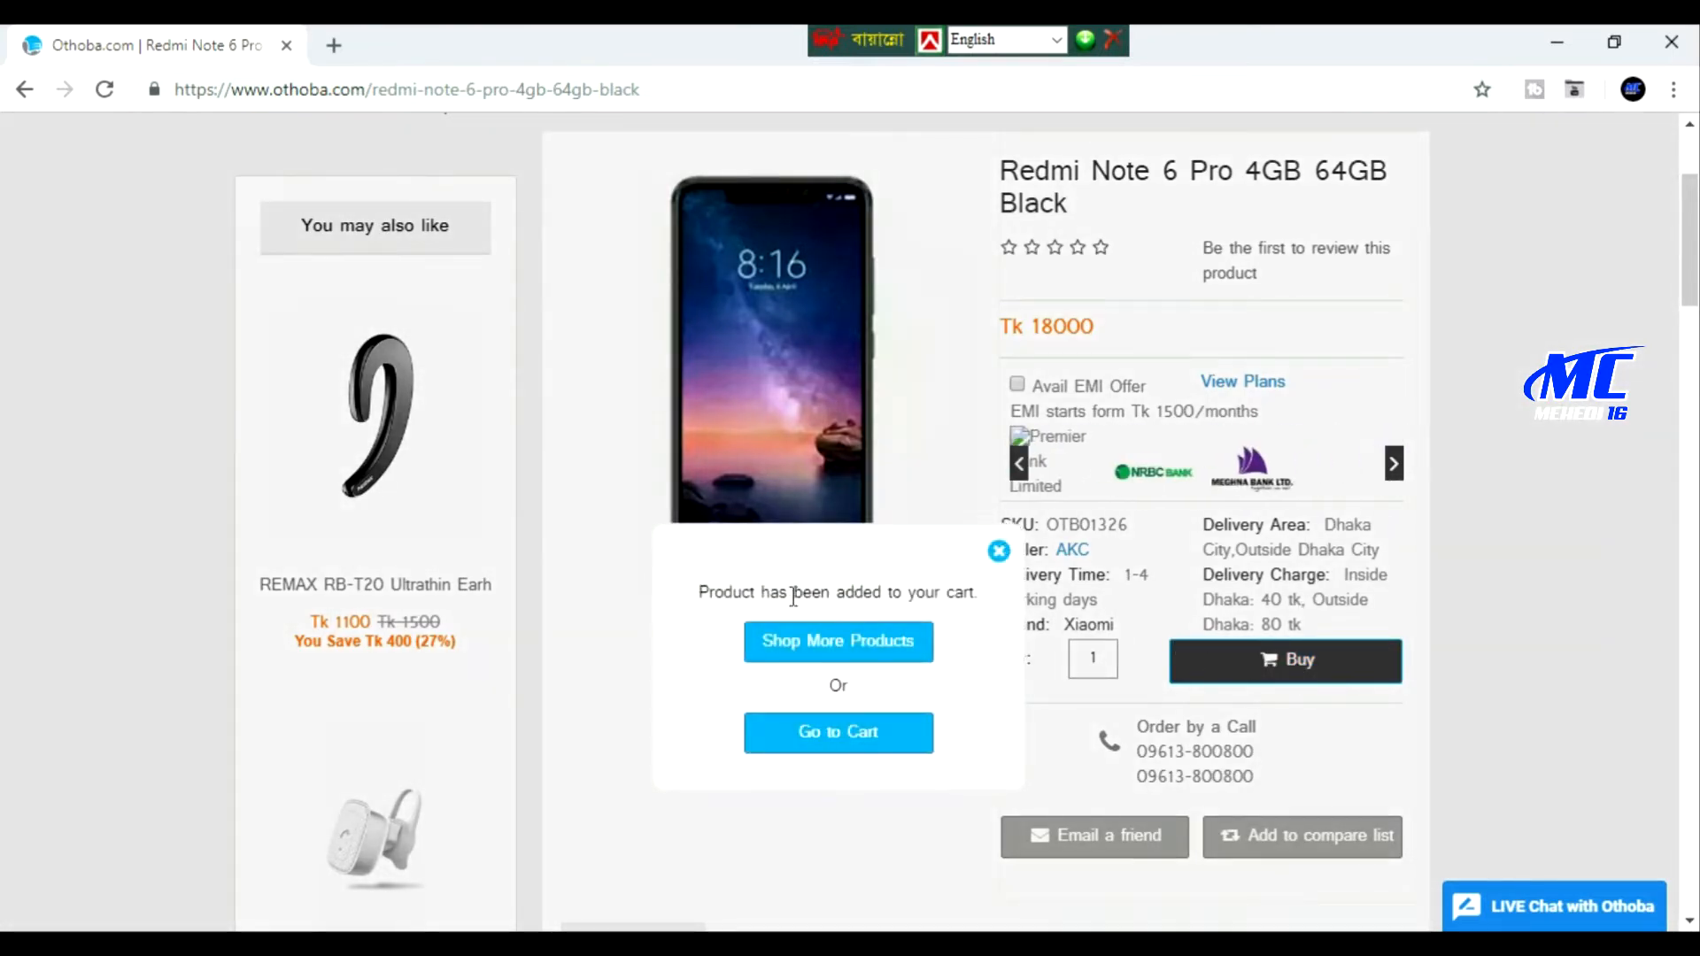
{"action": "left_click", "coordinate": [815, 736]}
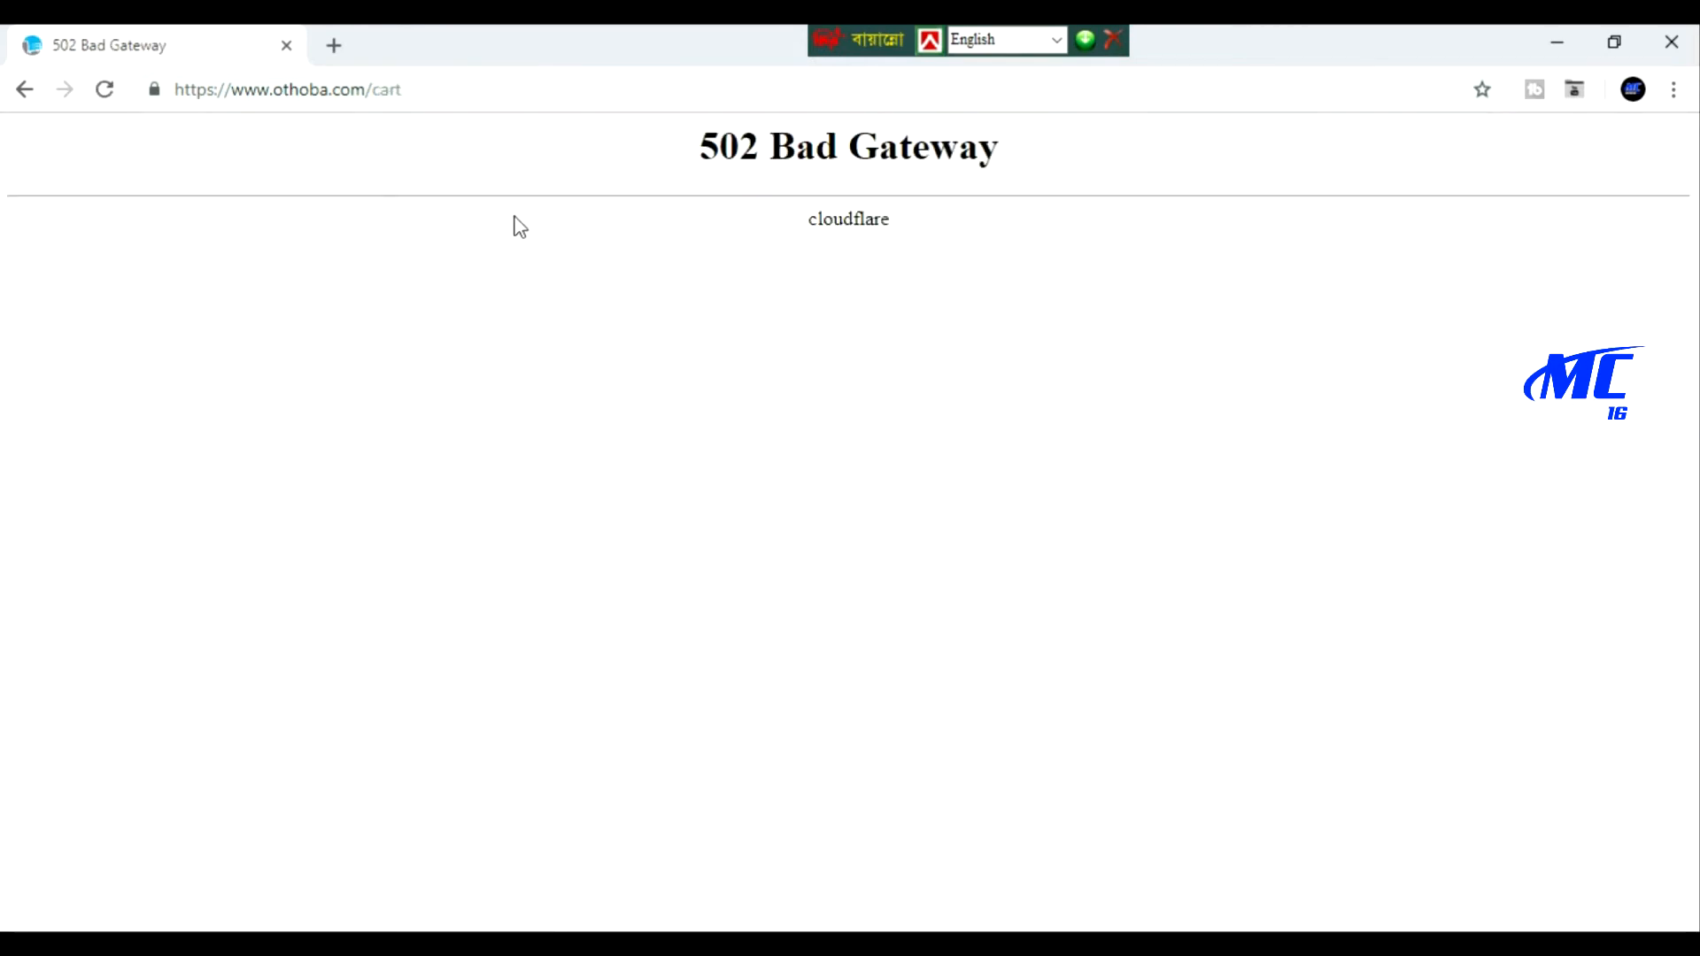
{"action": "left_click", "coordinate": [104, 92]}
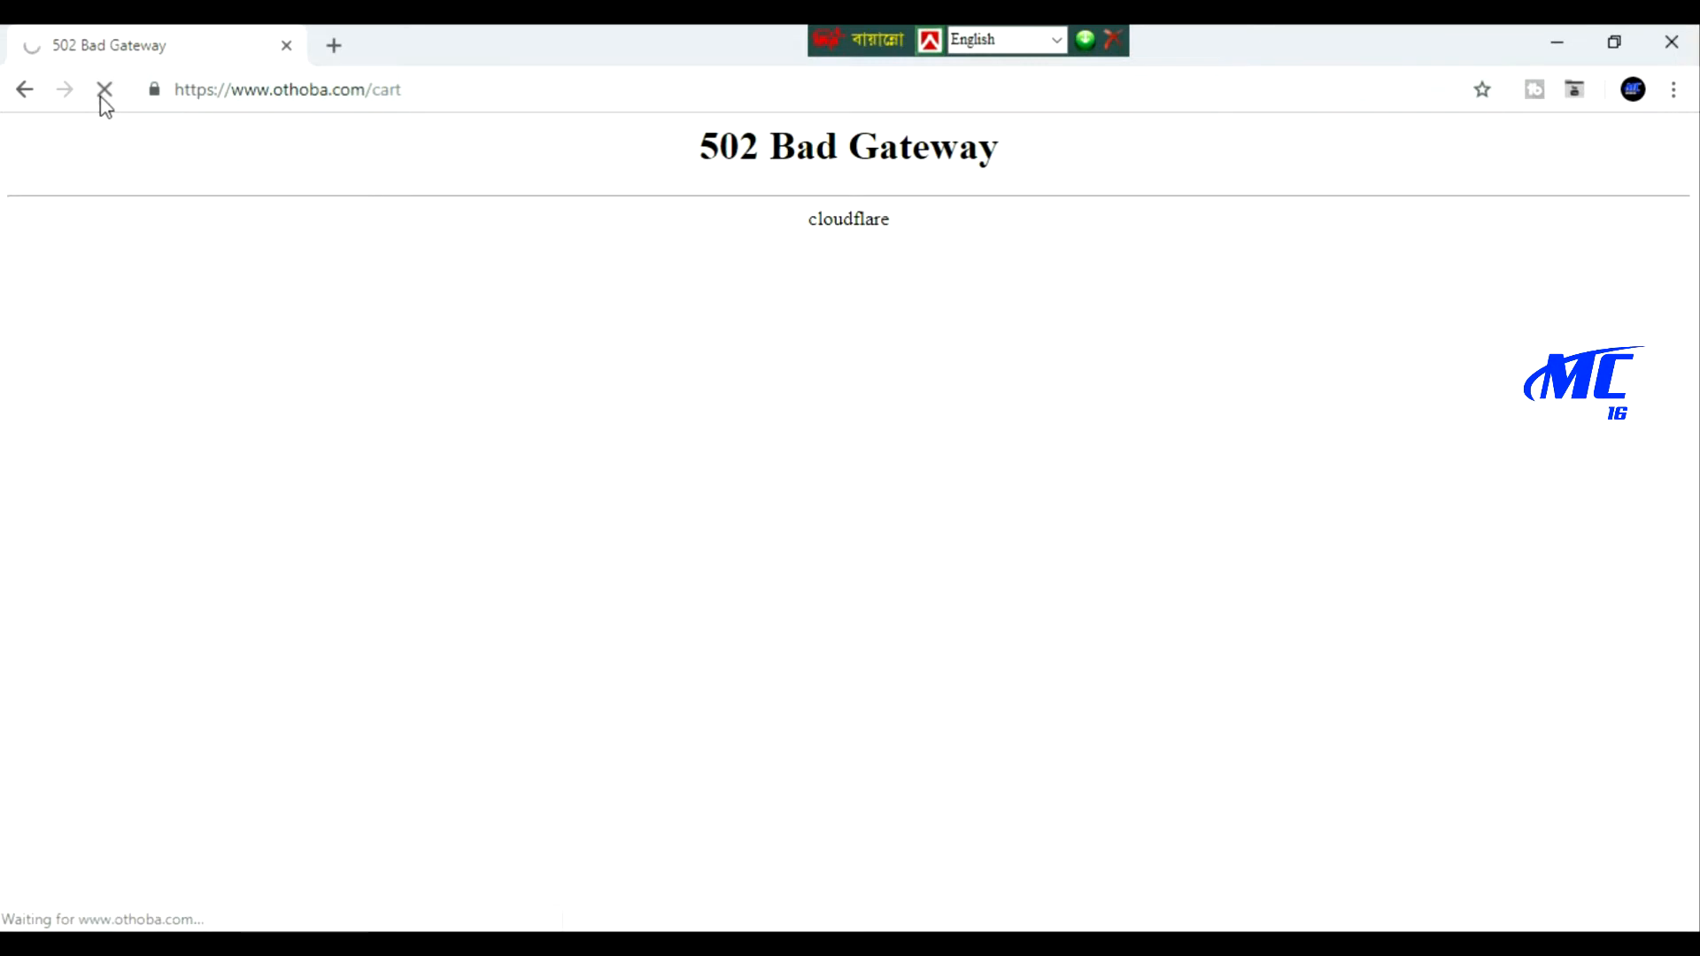
Check the shopping cart's contents and continue to the checkout page
{"action": "mouse_move", "coordinate": [1338, 313]}
{"action": "mouse_move", "coordinate": [1407, 217]}
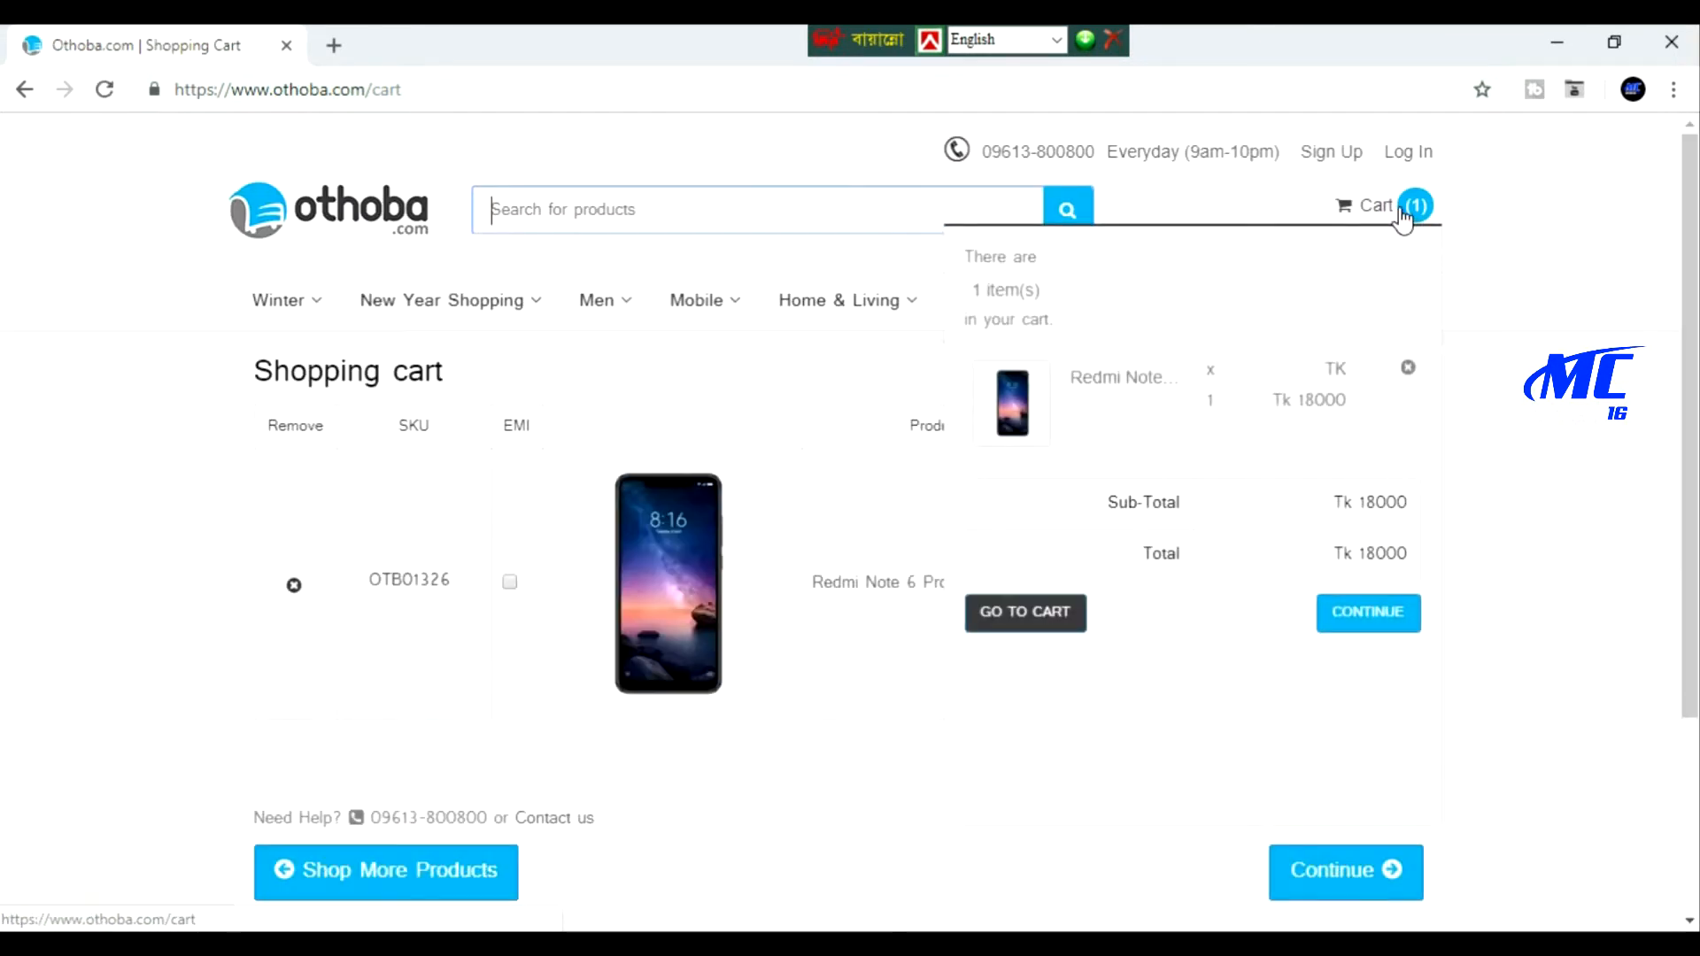
{"action": "scroll", "coordinate": [1265, 531], "scroll_direction": "down", "scroll_amount": 1}
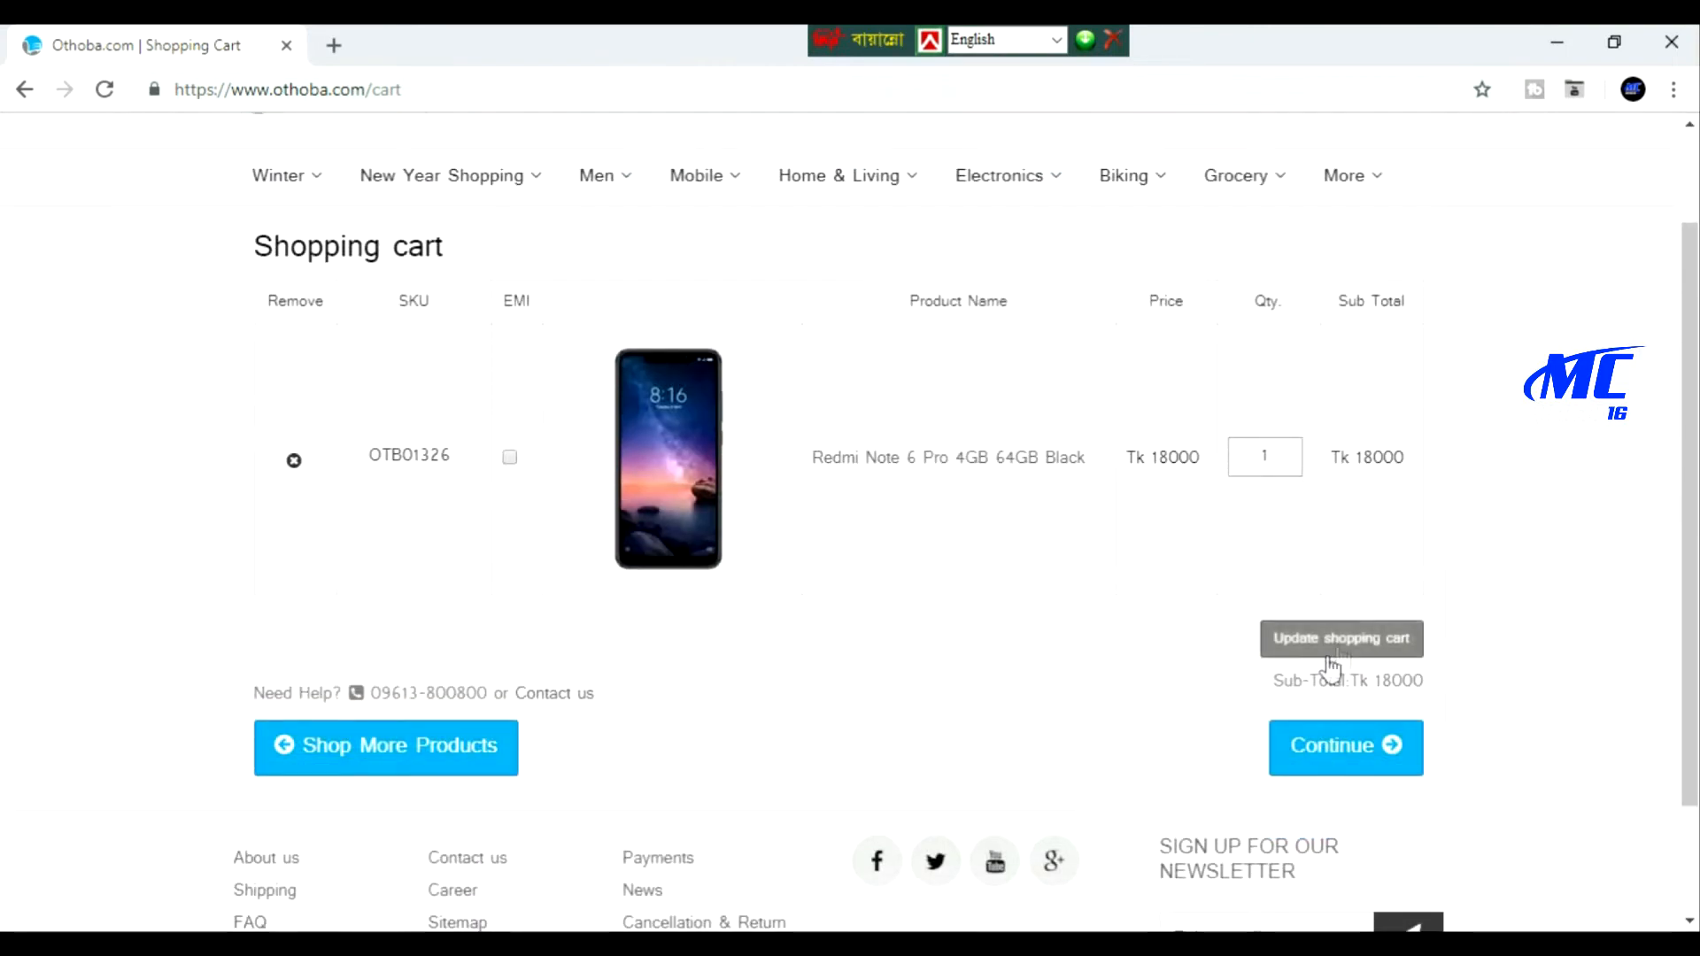
{"action": "left_click", "coordinate": [1338, 749]}
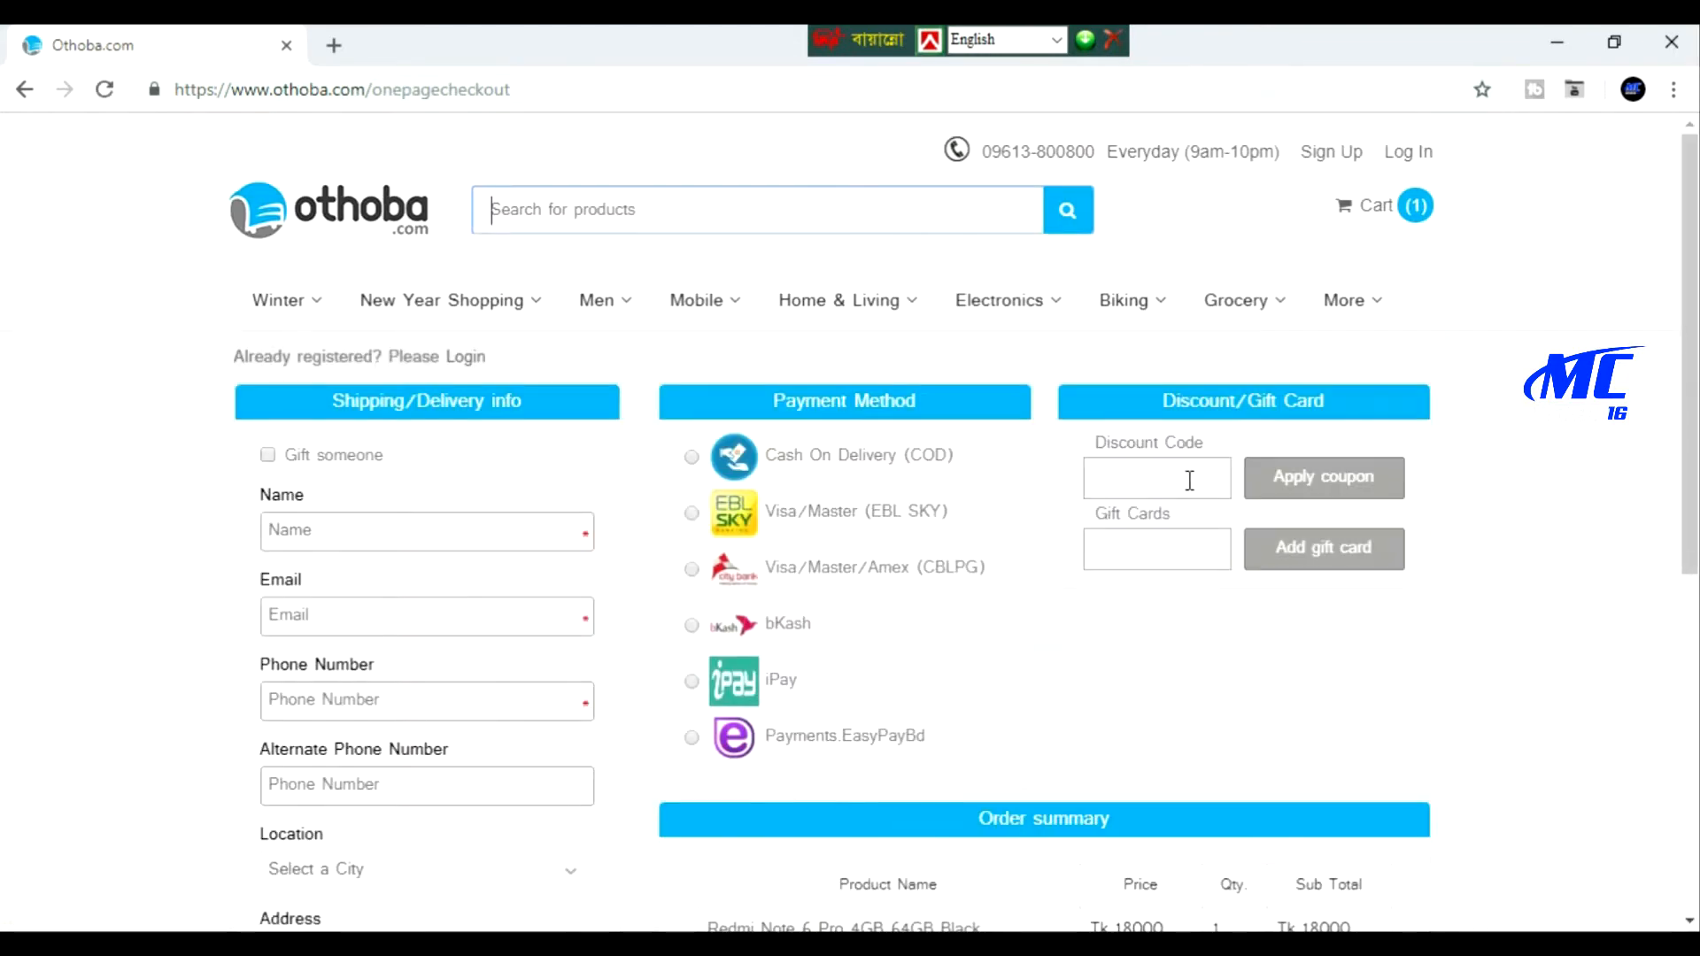
Look over the discount code and gift card fields, the payment methods and the order summary on the checkout page
{"action": "left_click", "coordinate": [1159, 485]}
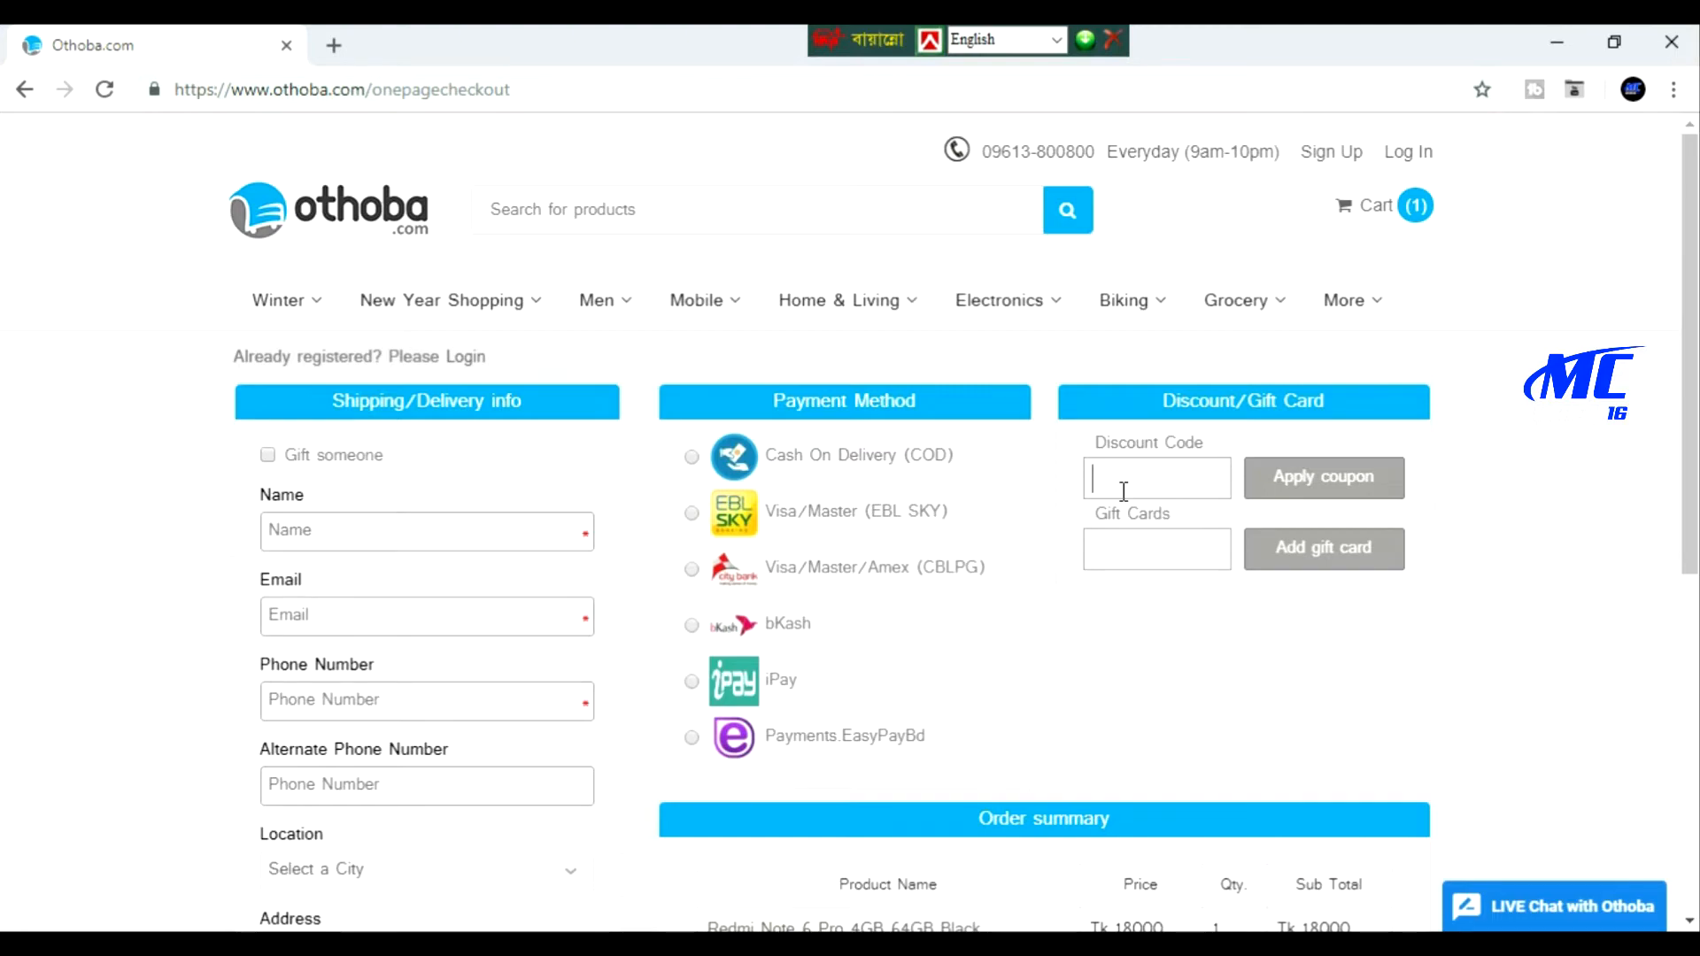
{"action": "scroll", "coordinate": [972, 493], "scroll_direction": "down", "scroll_amount": 3}
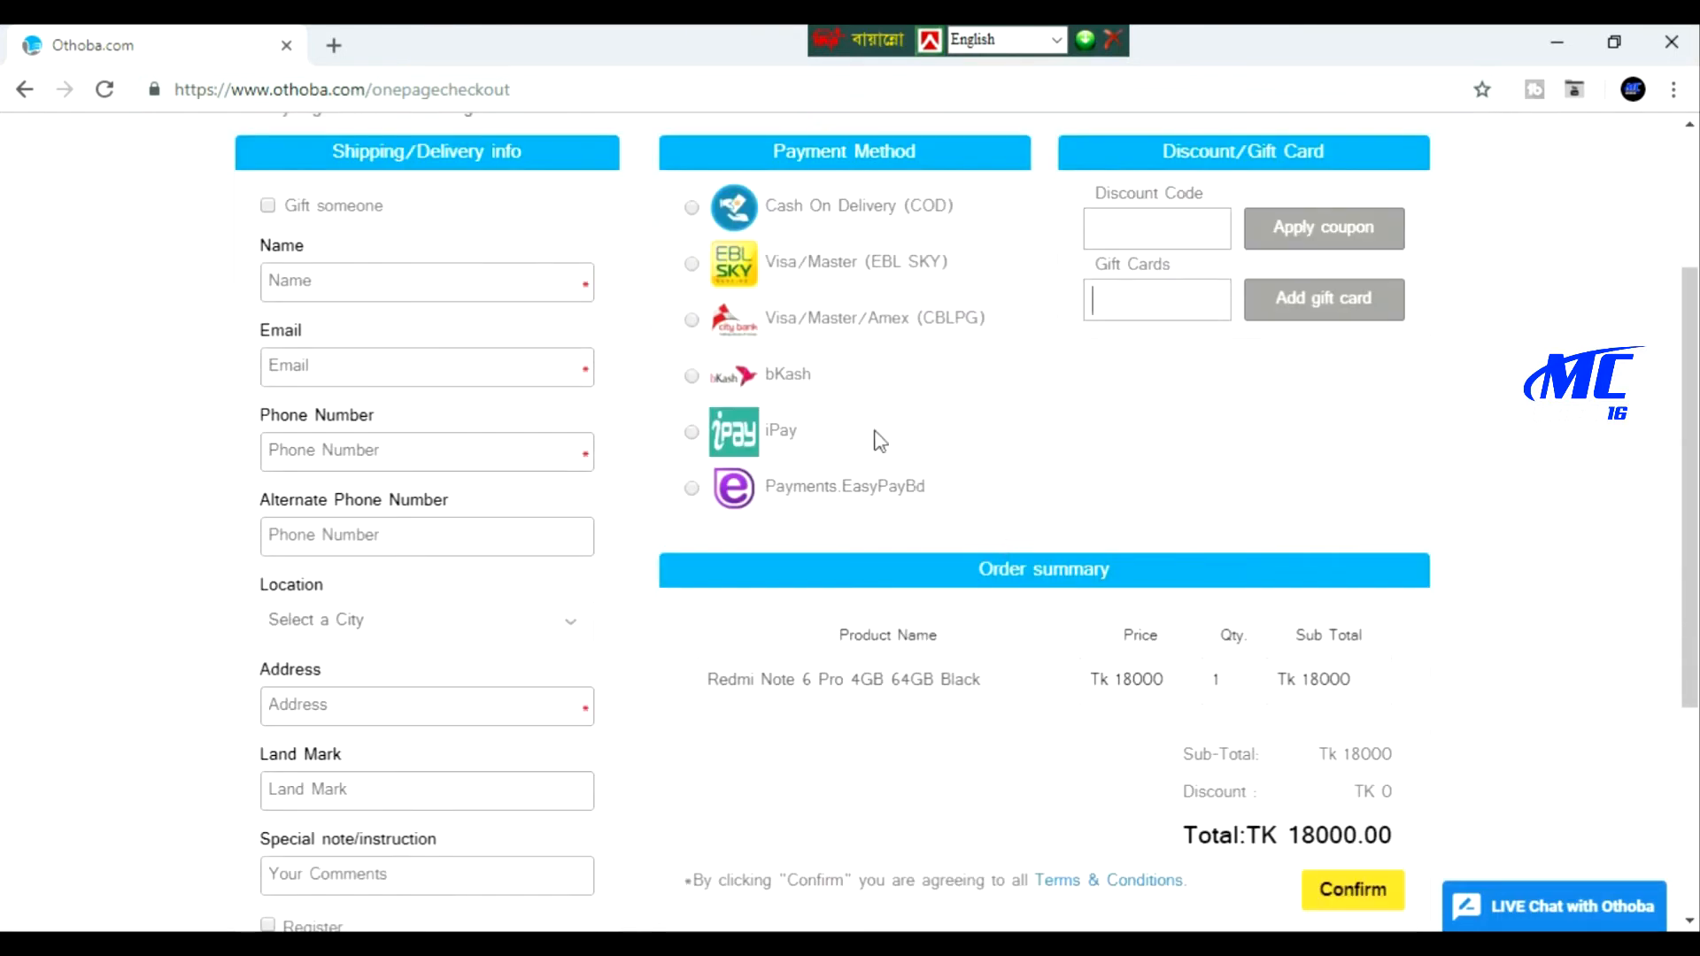
{"action": "scroll", "coordinate": [877, 440], "scroll_direction": "up", "scroll_amount": 3}
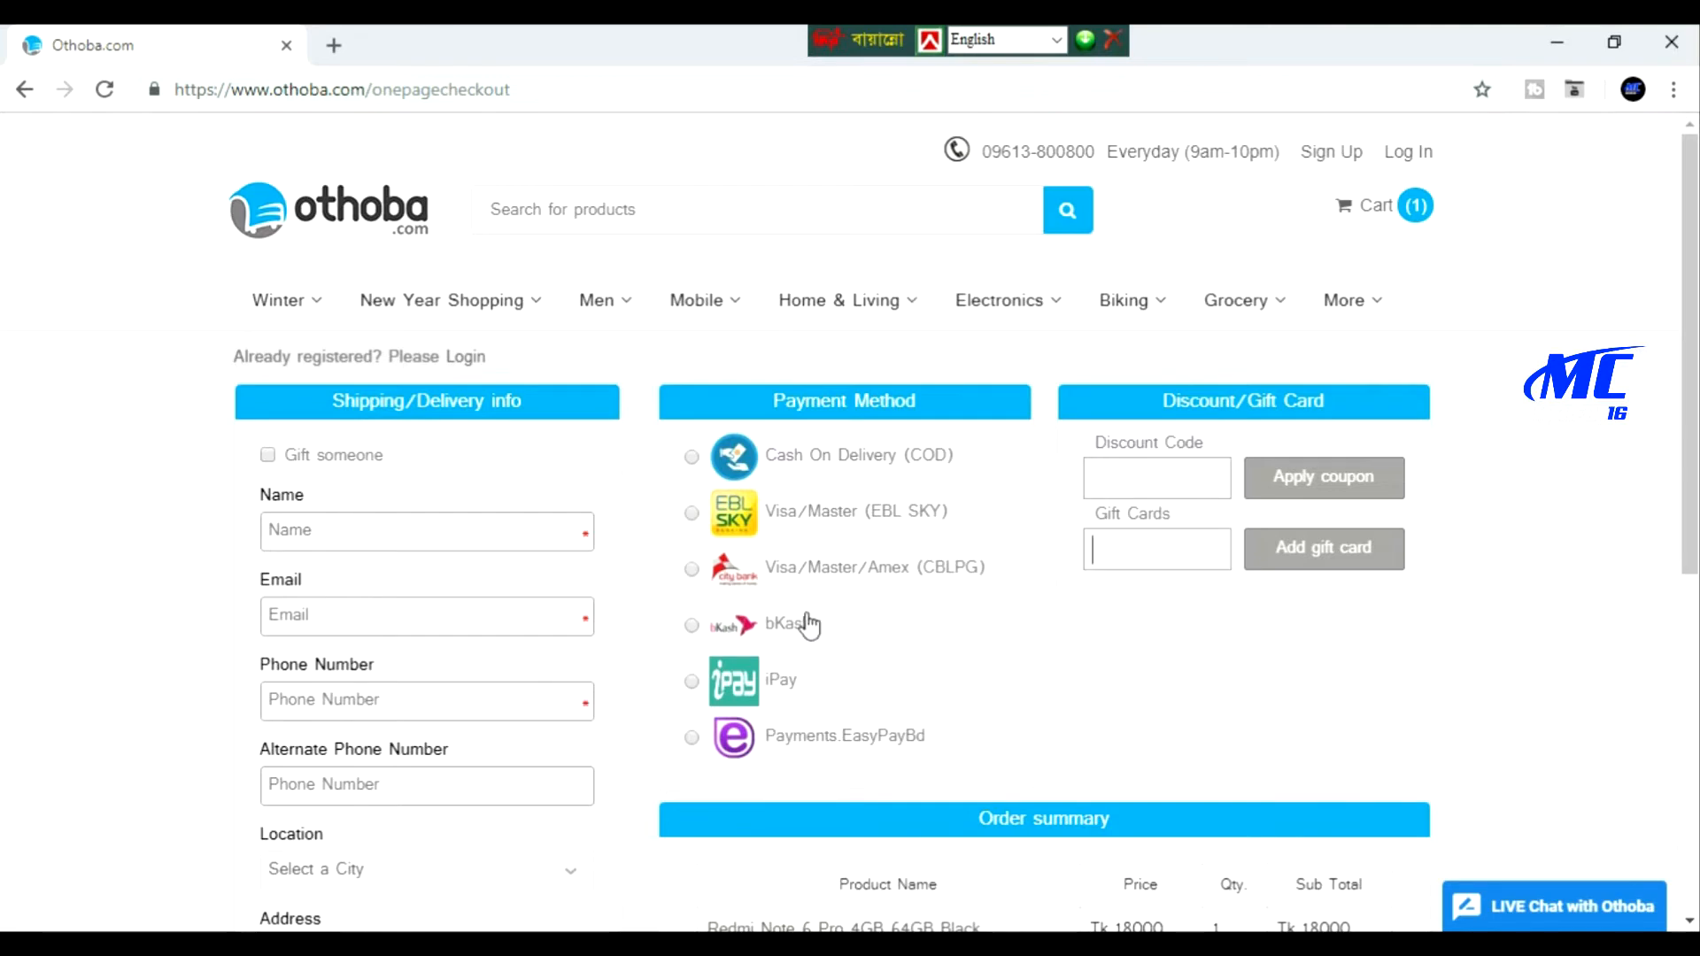
{"action": "scroll", "coordinate": [808, 624], "scroll_direction": "down", "scroll_amount": 1}
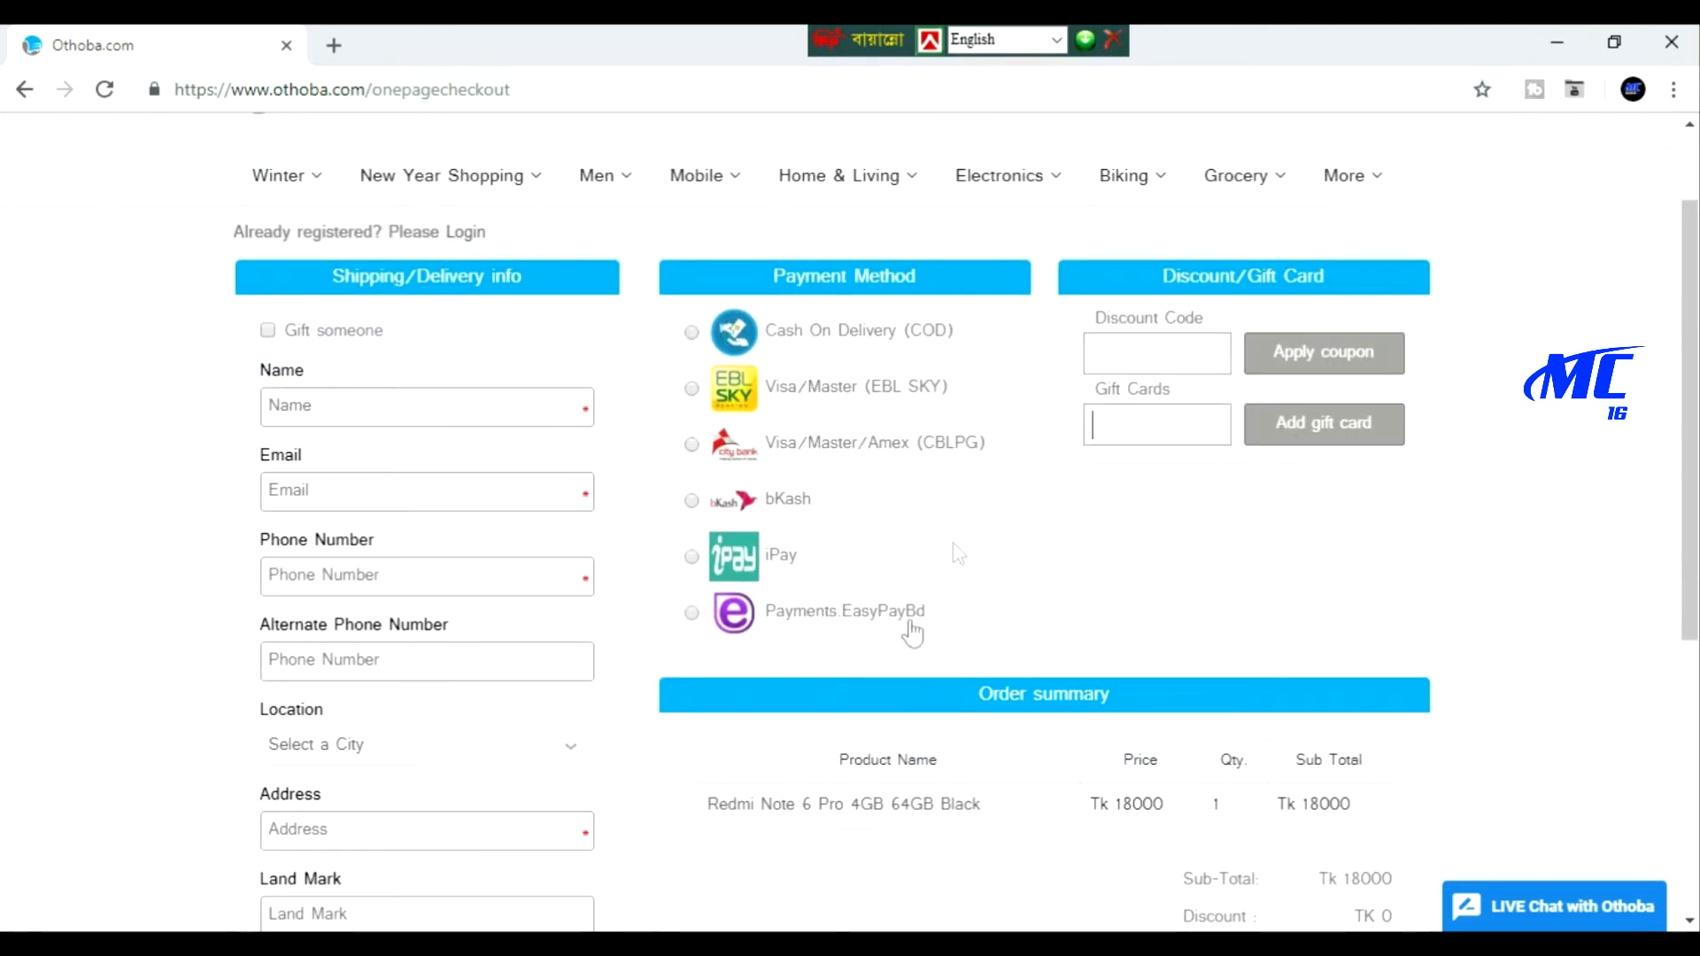
Choose bKash as the payment method for the order and check the order summary
{"action": "left_click", "coordinate": [692, 333]}
{"action": "left_click", "coordinate": [693, 502]}
{"action": "scroll", "coordinate": [700, 513], "scroll_direction": "down", "scroll_amount": 3}
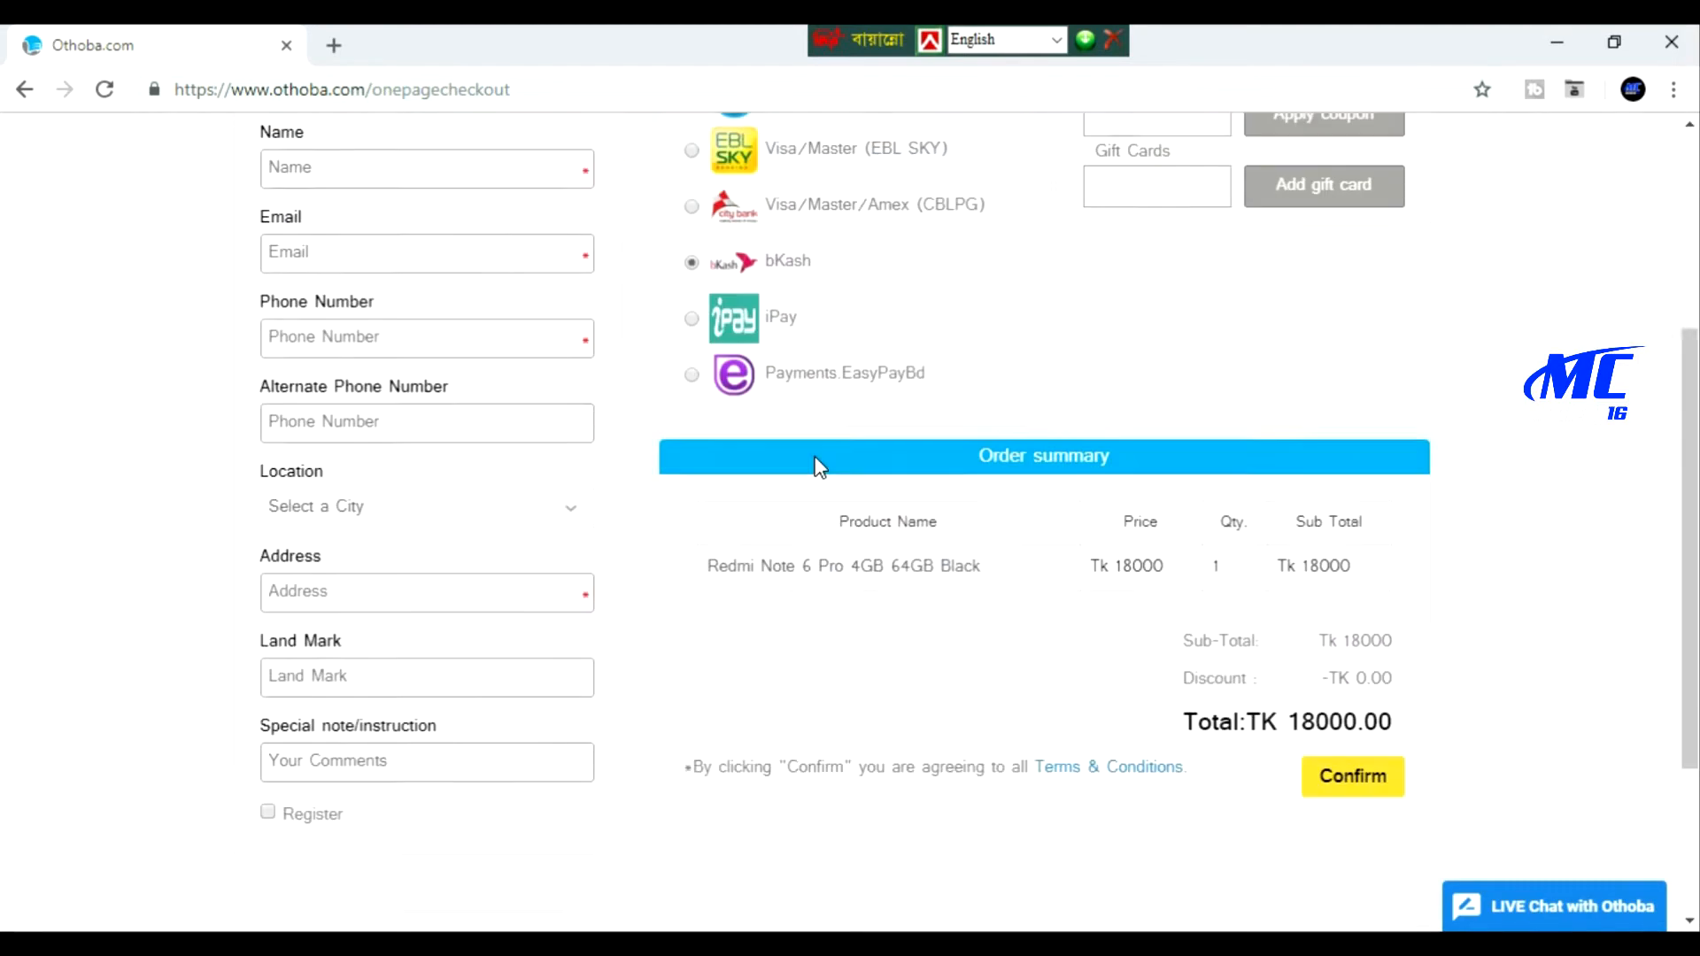
{"action": "scroll", "coordinate": [549, 460], "scroll_direction": "up", "scroll_amount": 5}
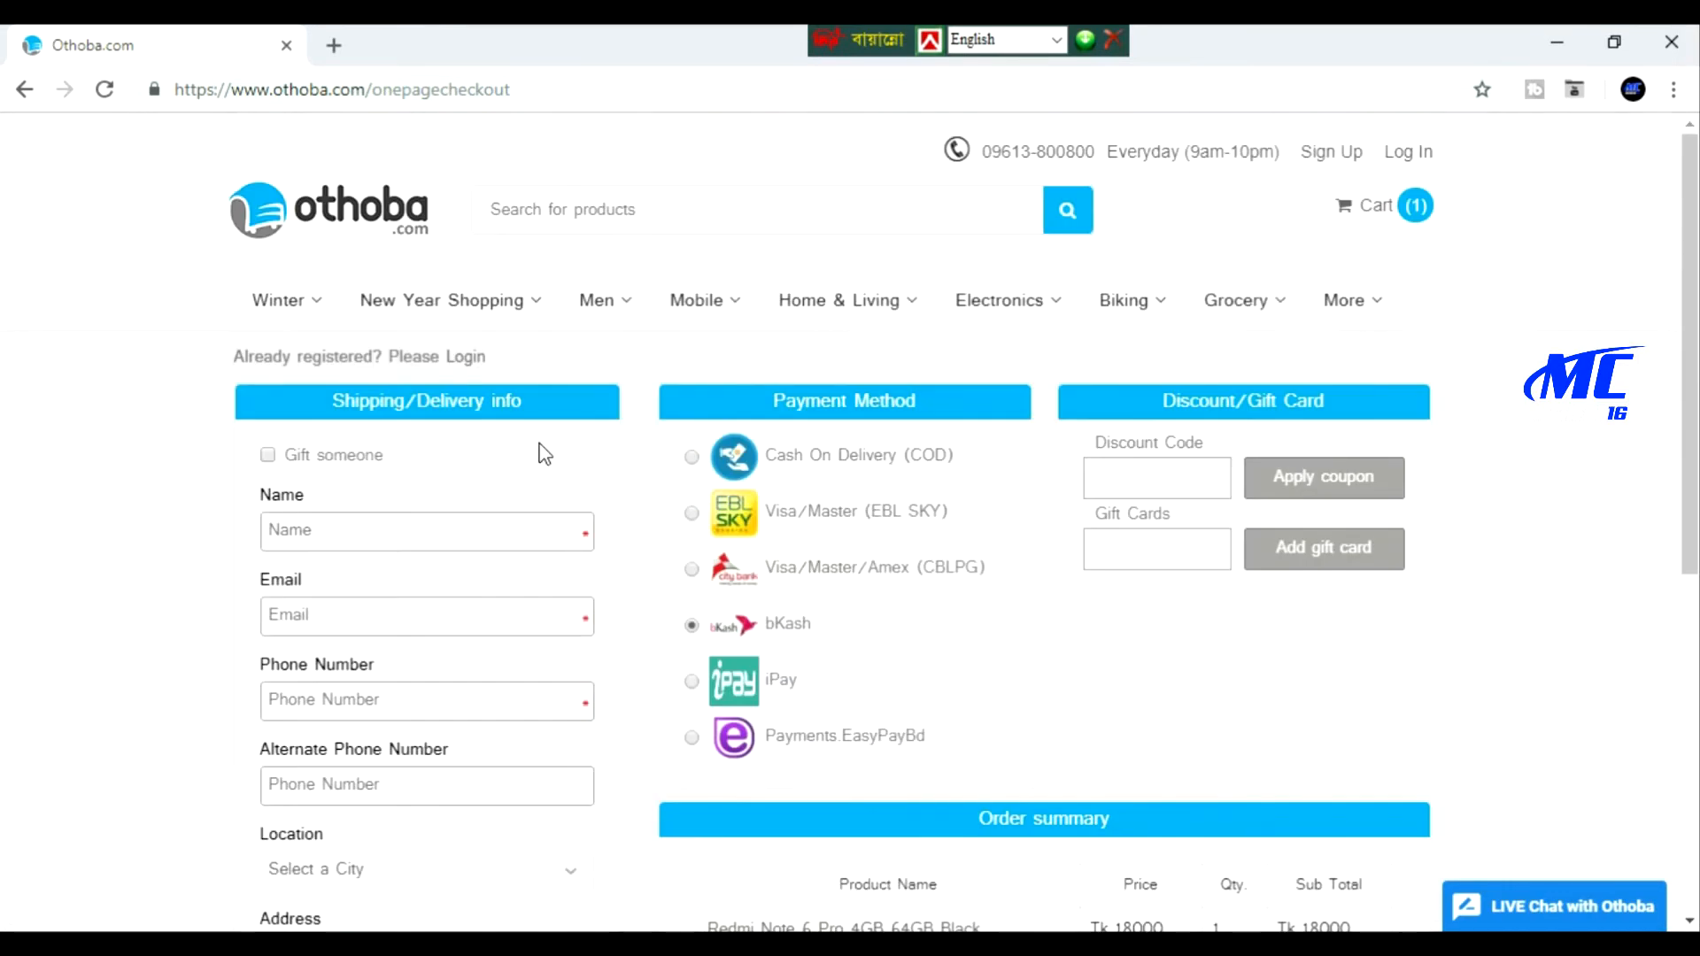
Copy the customer's first name from the desktop file New Text Document (2).txt for the checkout form's Name field, closing the Adobe Creative Cloud repair dialog
{"action": "scroll", "coordinate": [410, 440], "scroll_direction": "down", "scroll_amount": 1}
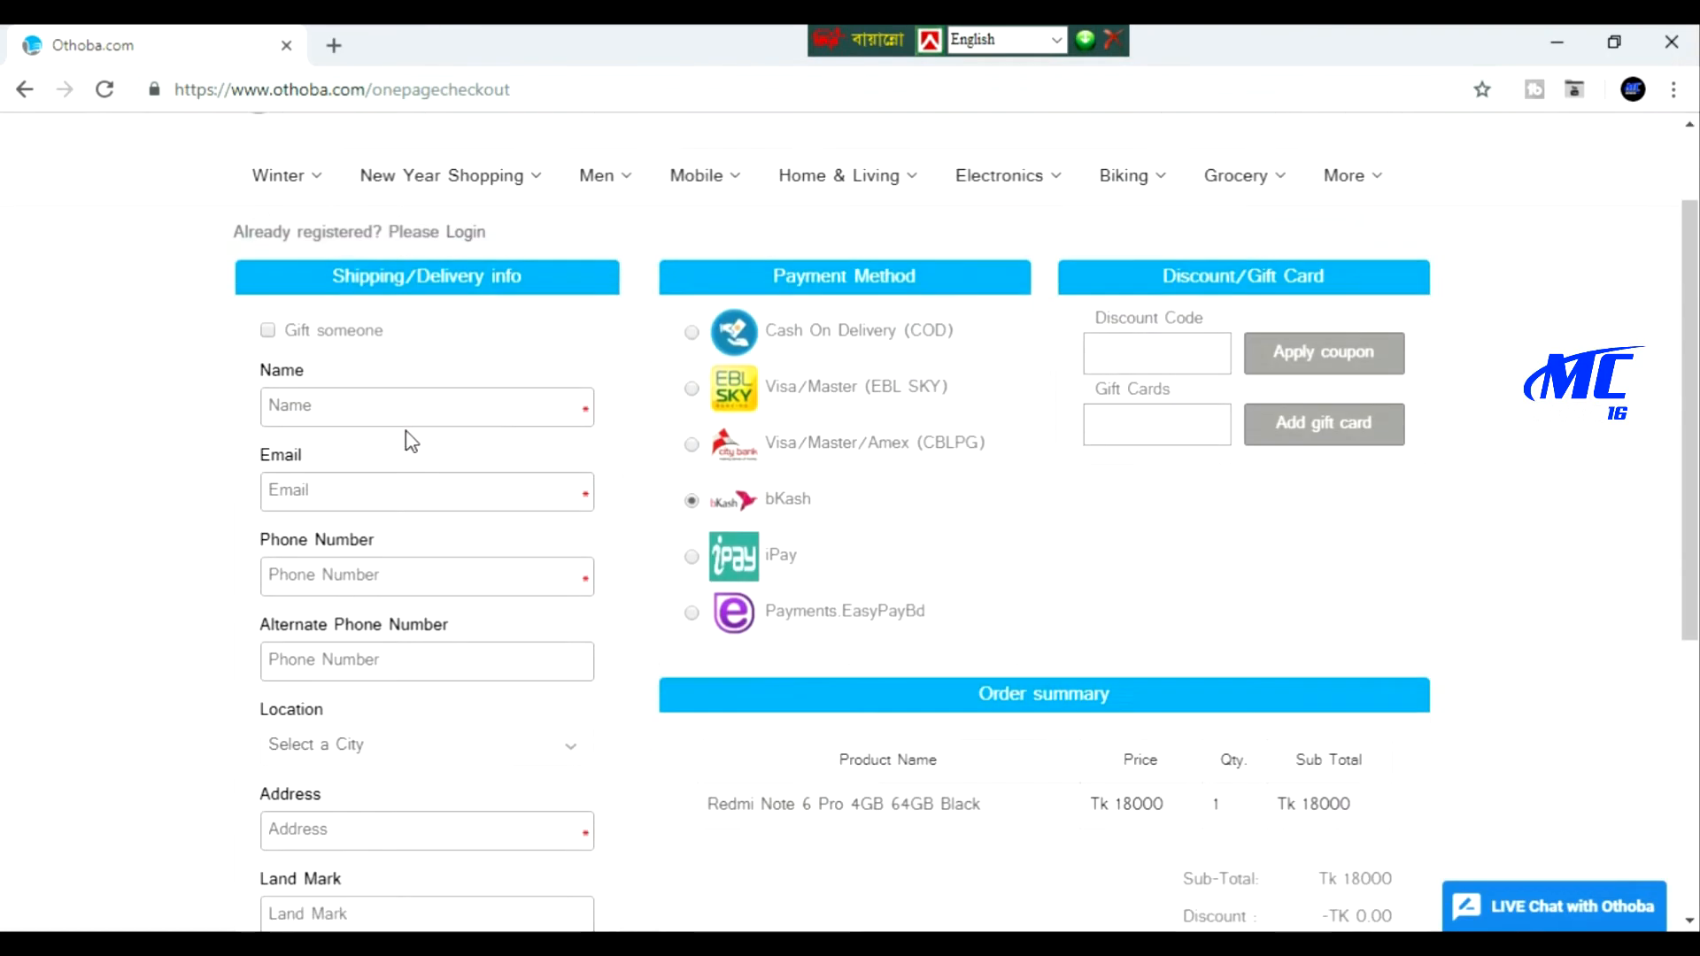
{"action": "left_click", "coordinate": [359, 407]}
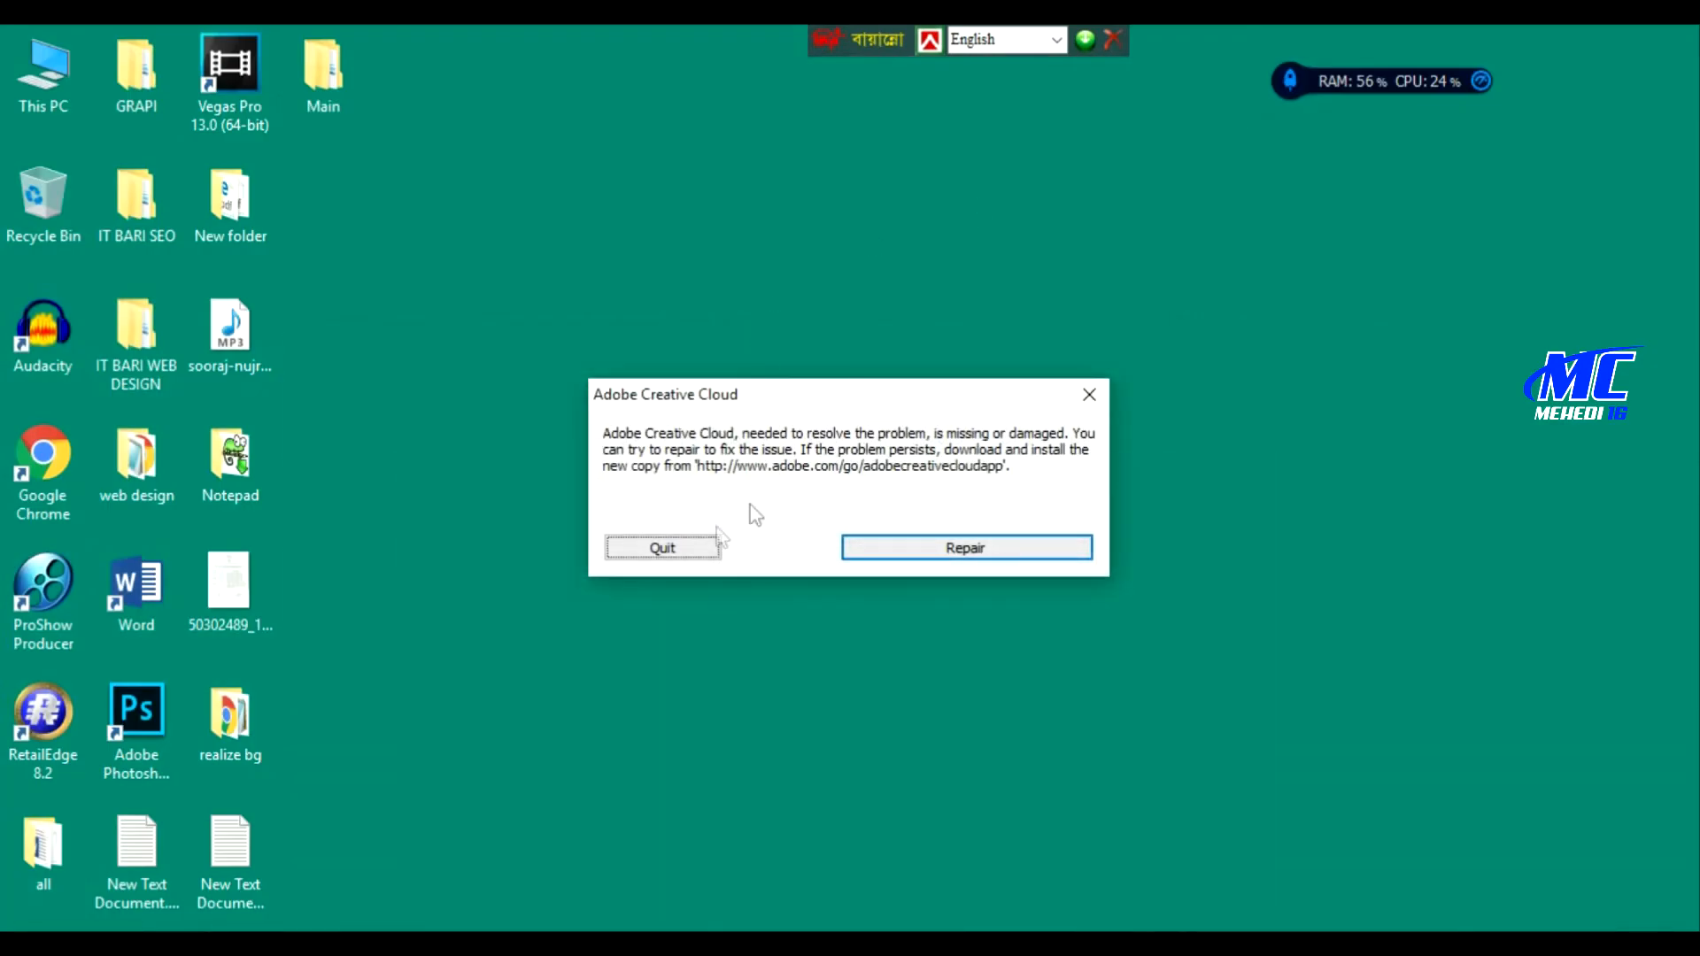
{"action": "left_click", "coordinate": [660, 546]}
{"action": "double_click", "coordinate": [232, 862]}
{"action": "left_click_drag", "start_coordinate": [563, 291], "coordinate": [690, 290]}
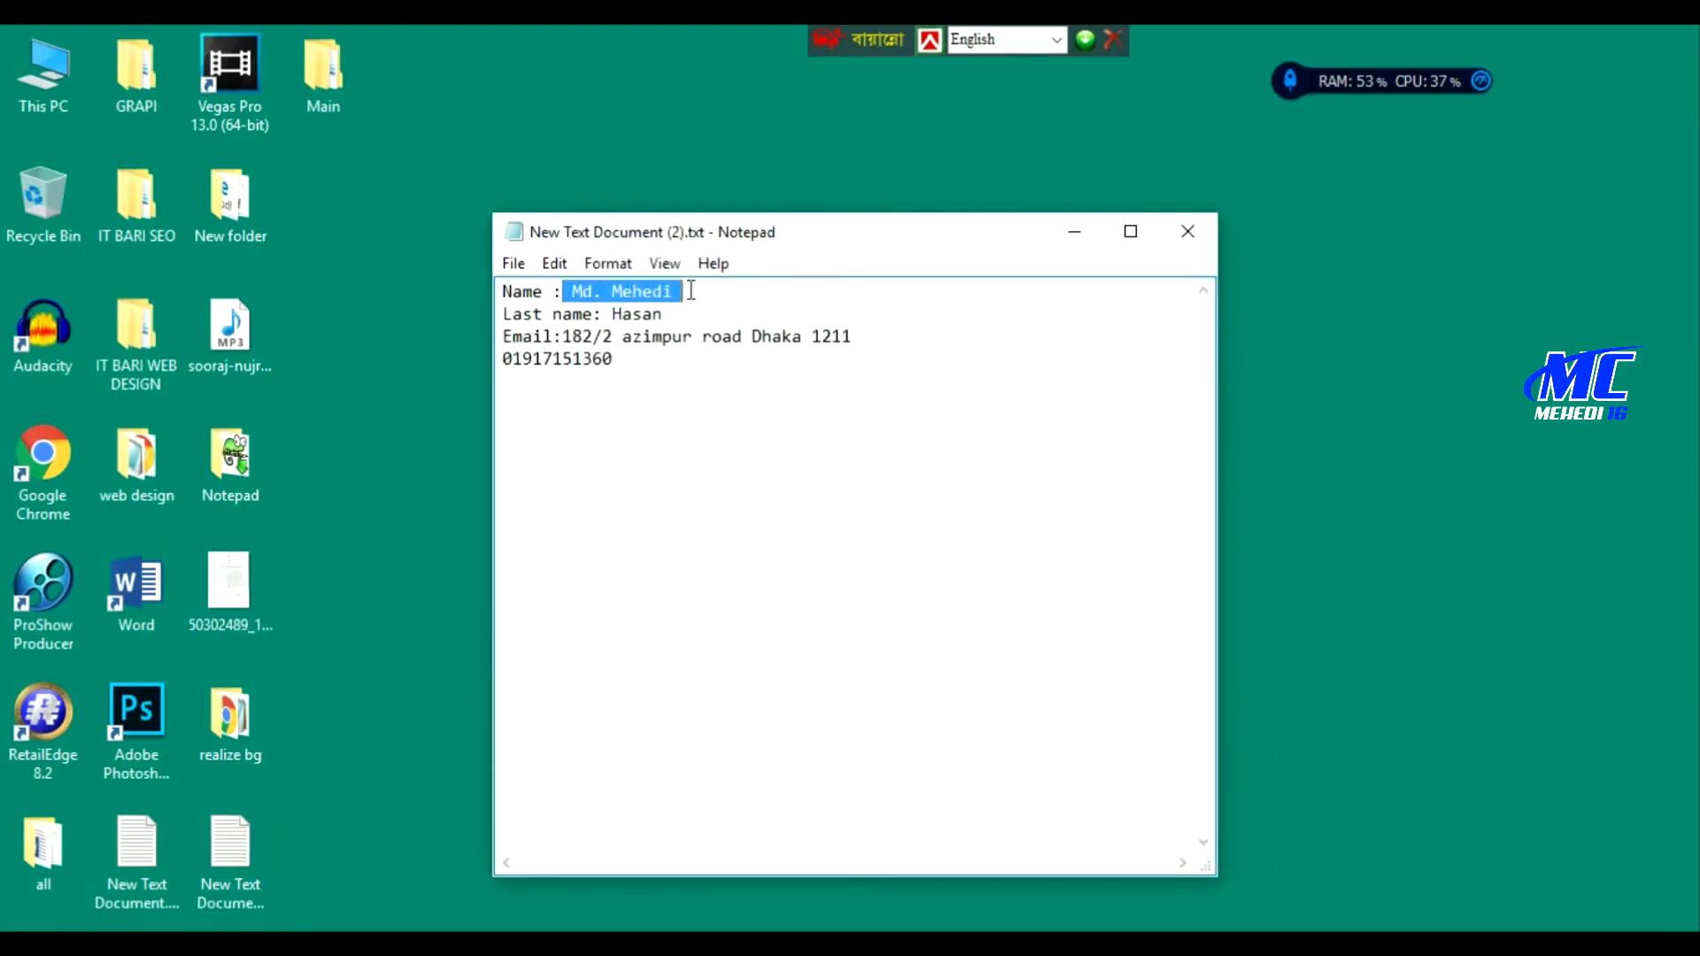
{"action": "right_click", "coordinate": [645, 291]}
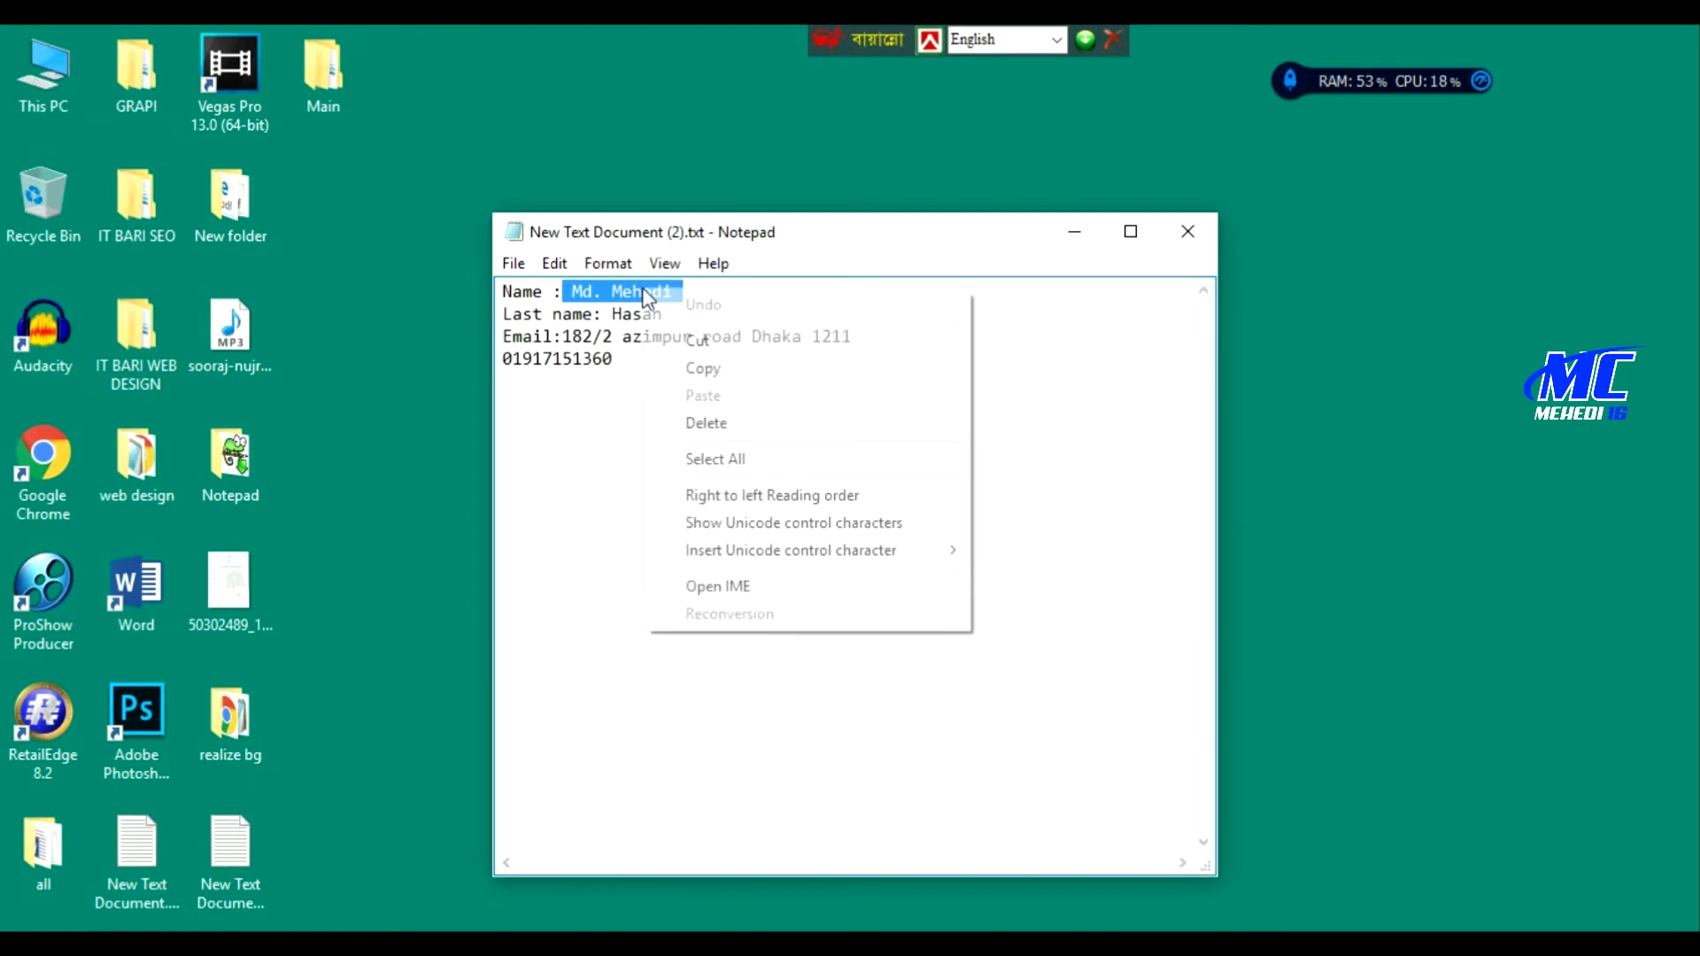
{"action": "left_click", "coordinate": [703, 368]}
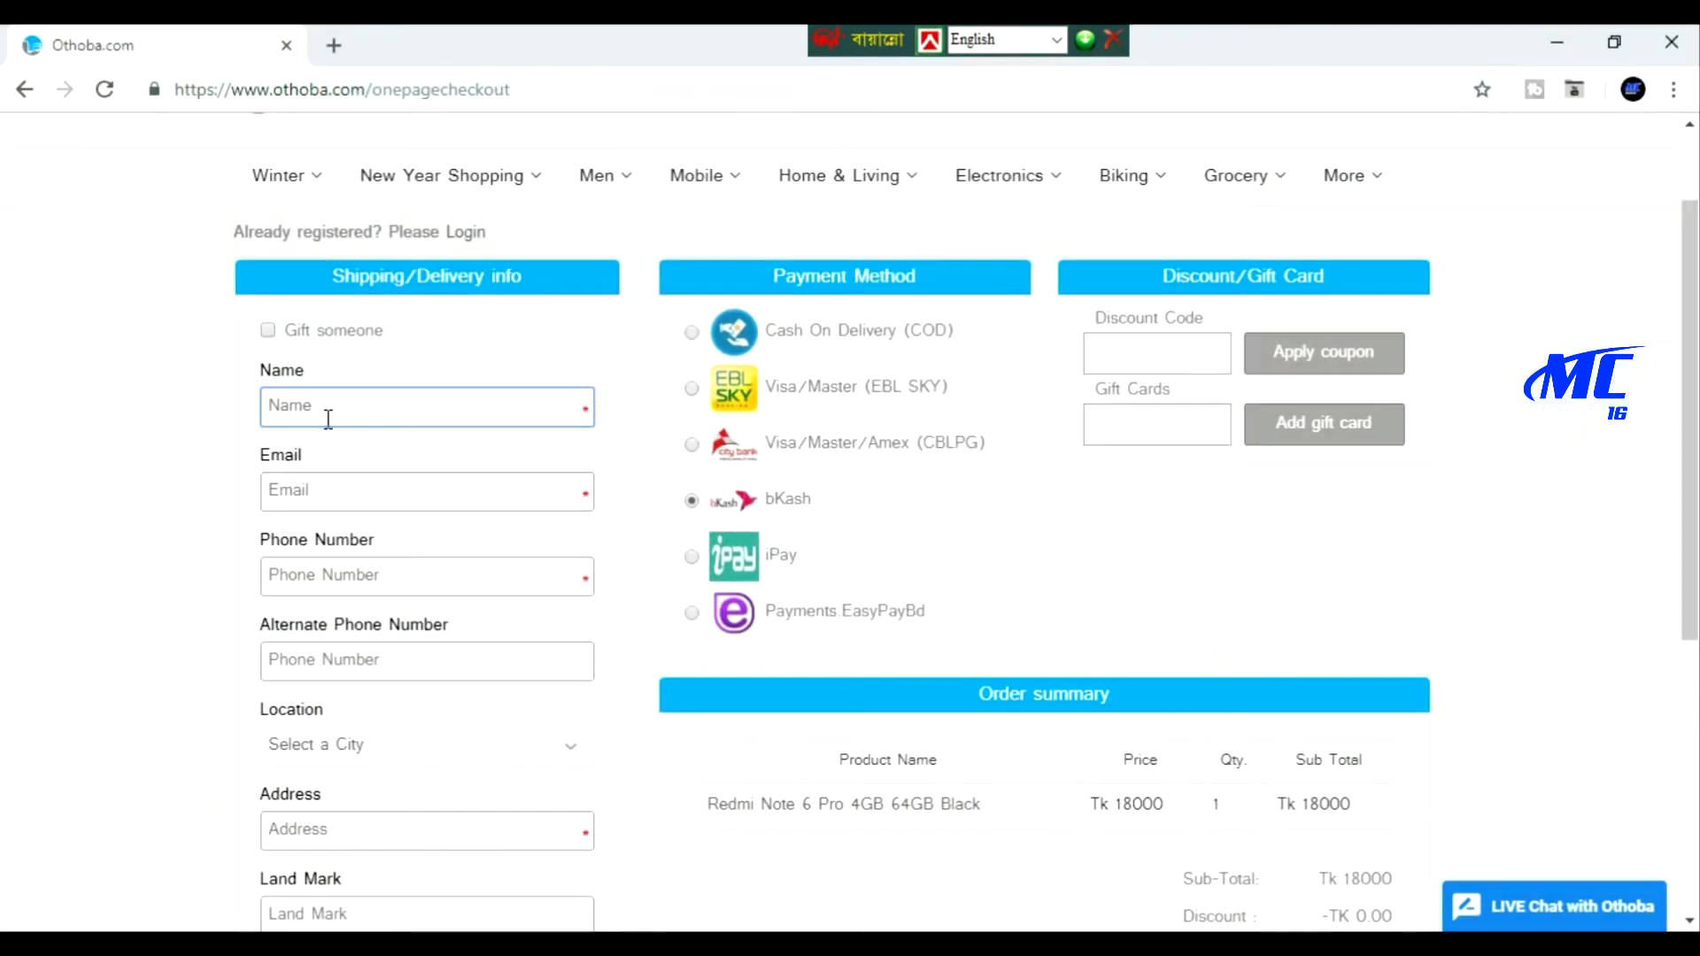
Paste the copied first name into the checkout form's Name field and put the address in the Notepad file on its own line below Email
{"action": "right_click", "coordinate": [327, 423]}
{"action": "left_click", "coordinate": [386, 573]}
{"action": "left_click", "coordinate": [1558, 42]}
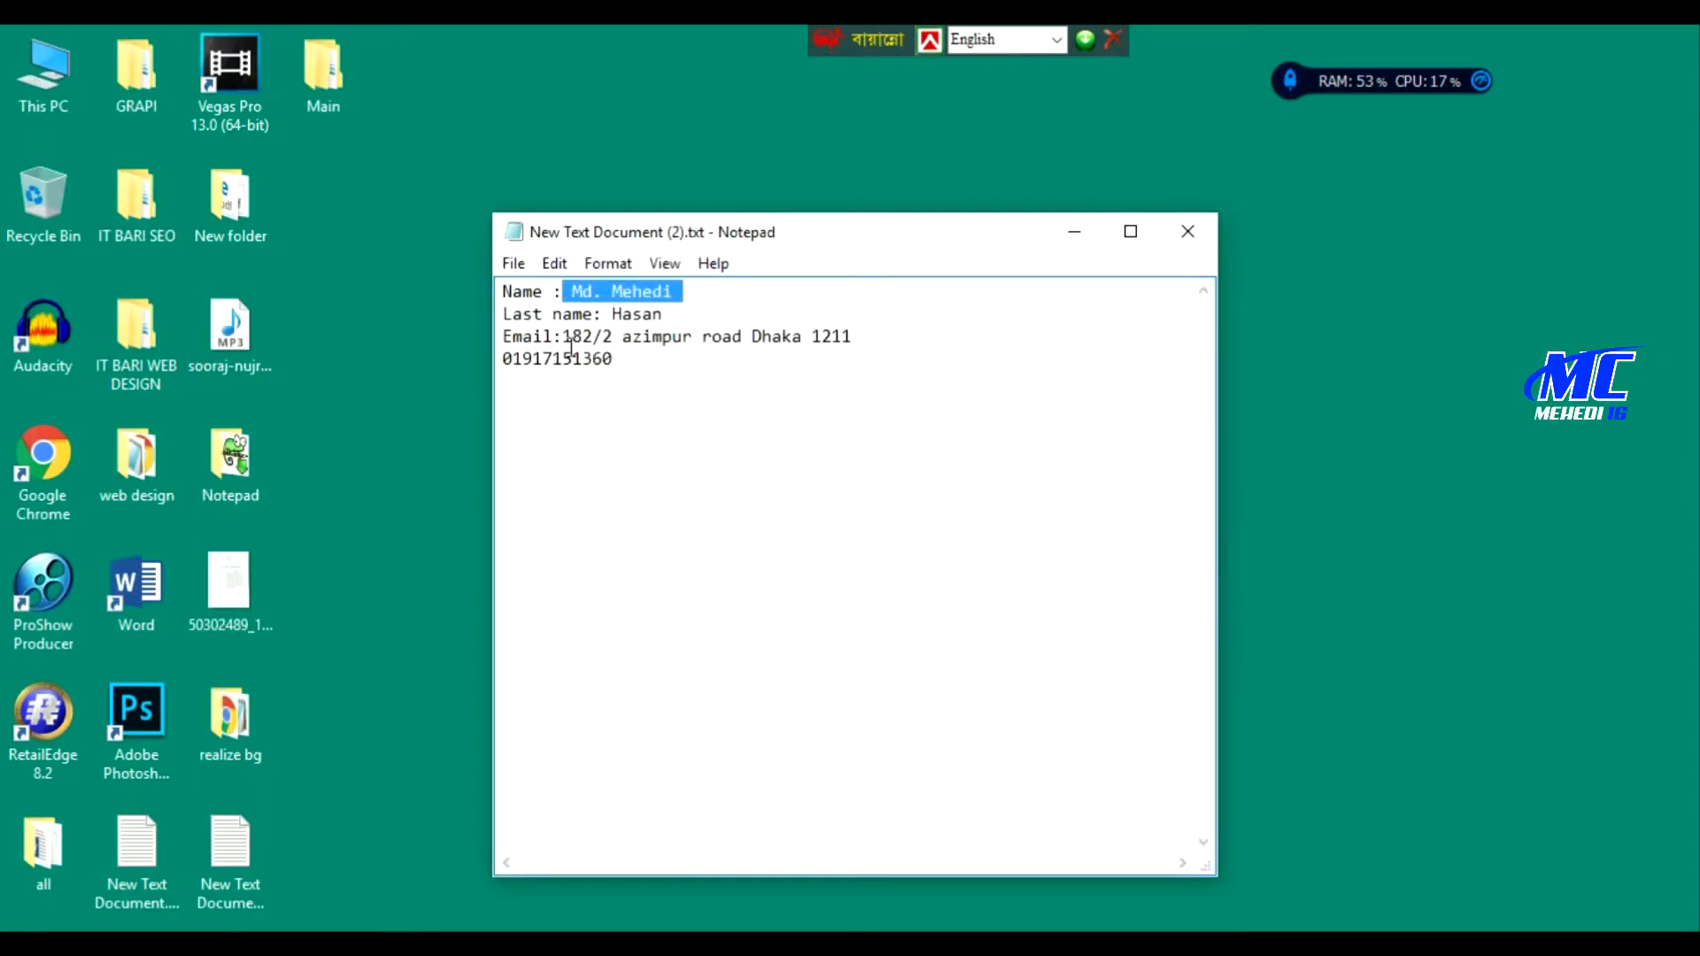
{"action": "left_click", "coordinate": [567, 346]}
{"action": "key", "text": "Return"}
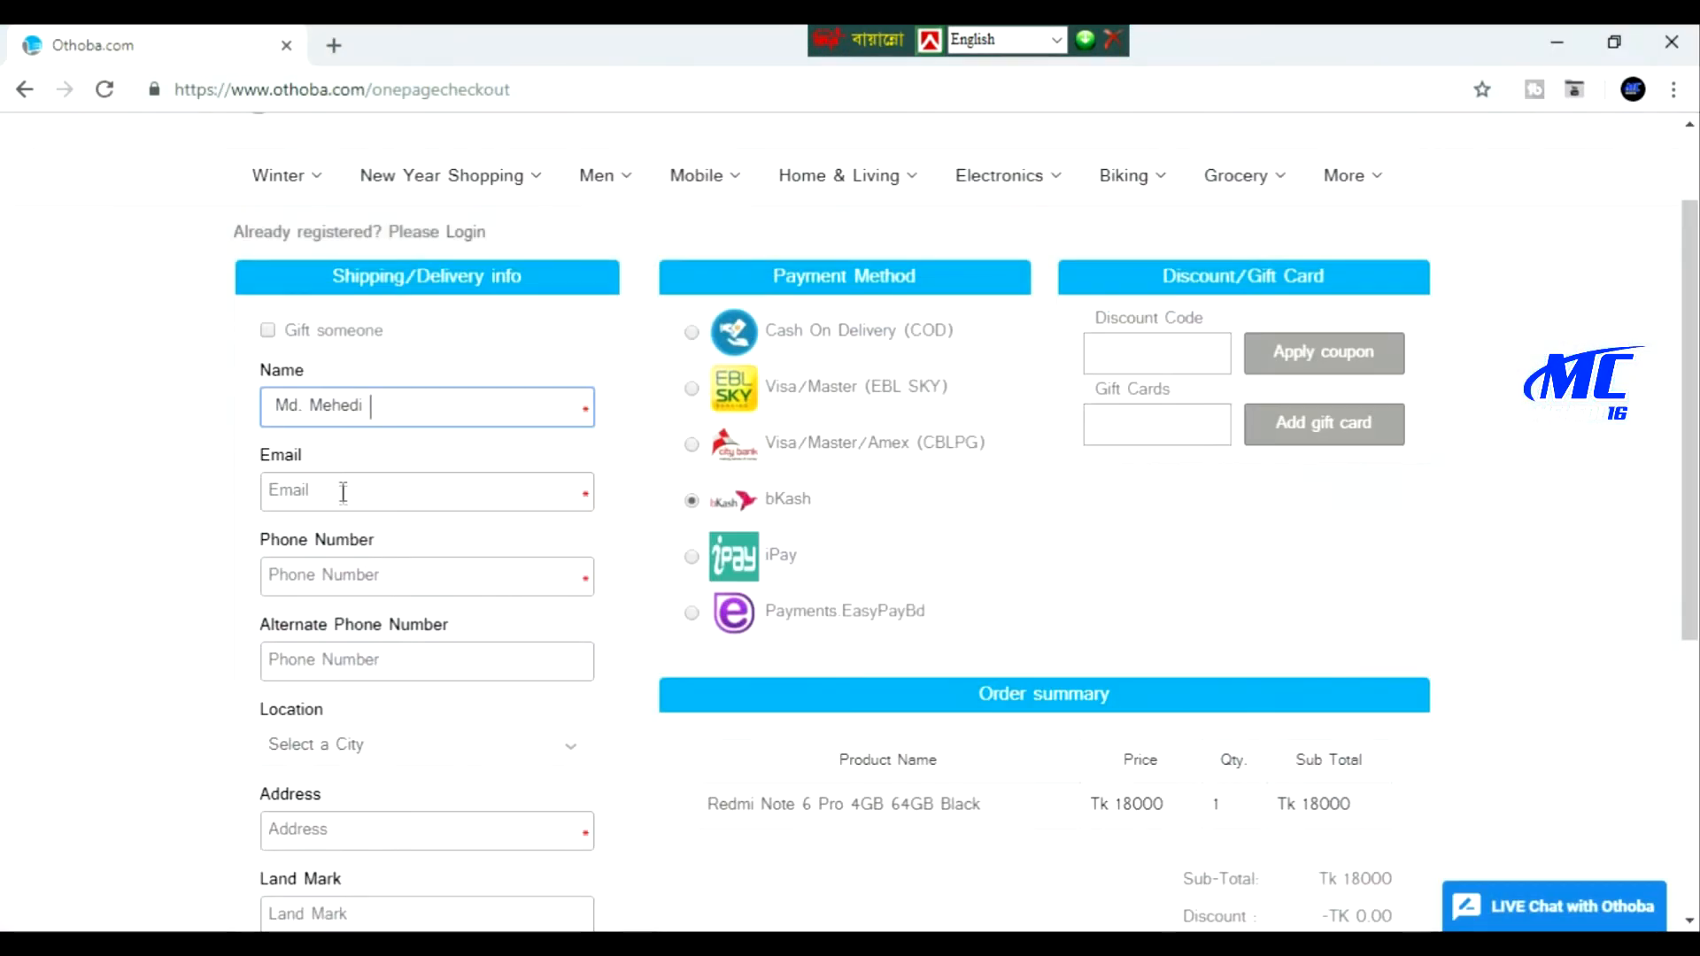
Fill in the customer's saved Gmail address as Email and copy the phone number from the Notepad file into the Phone Number field
{"action": "left_click", "coordinate": [344, 492]}
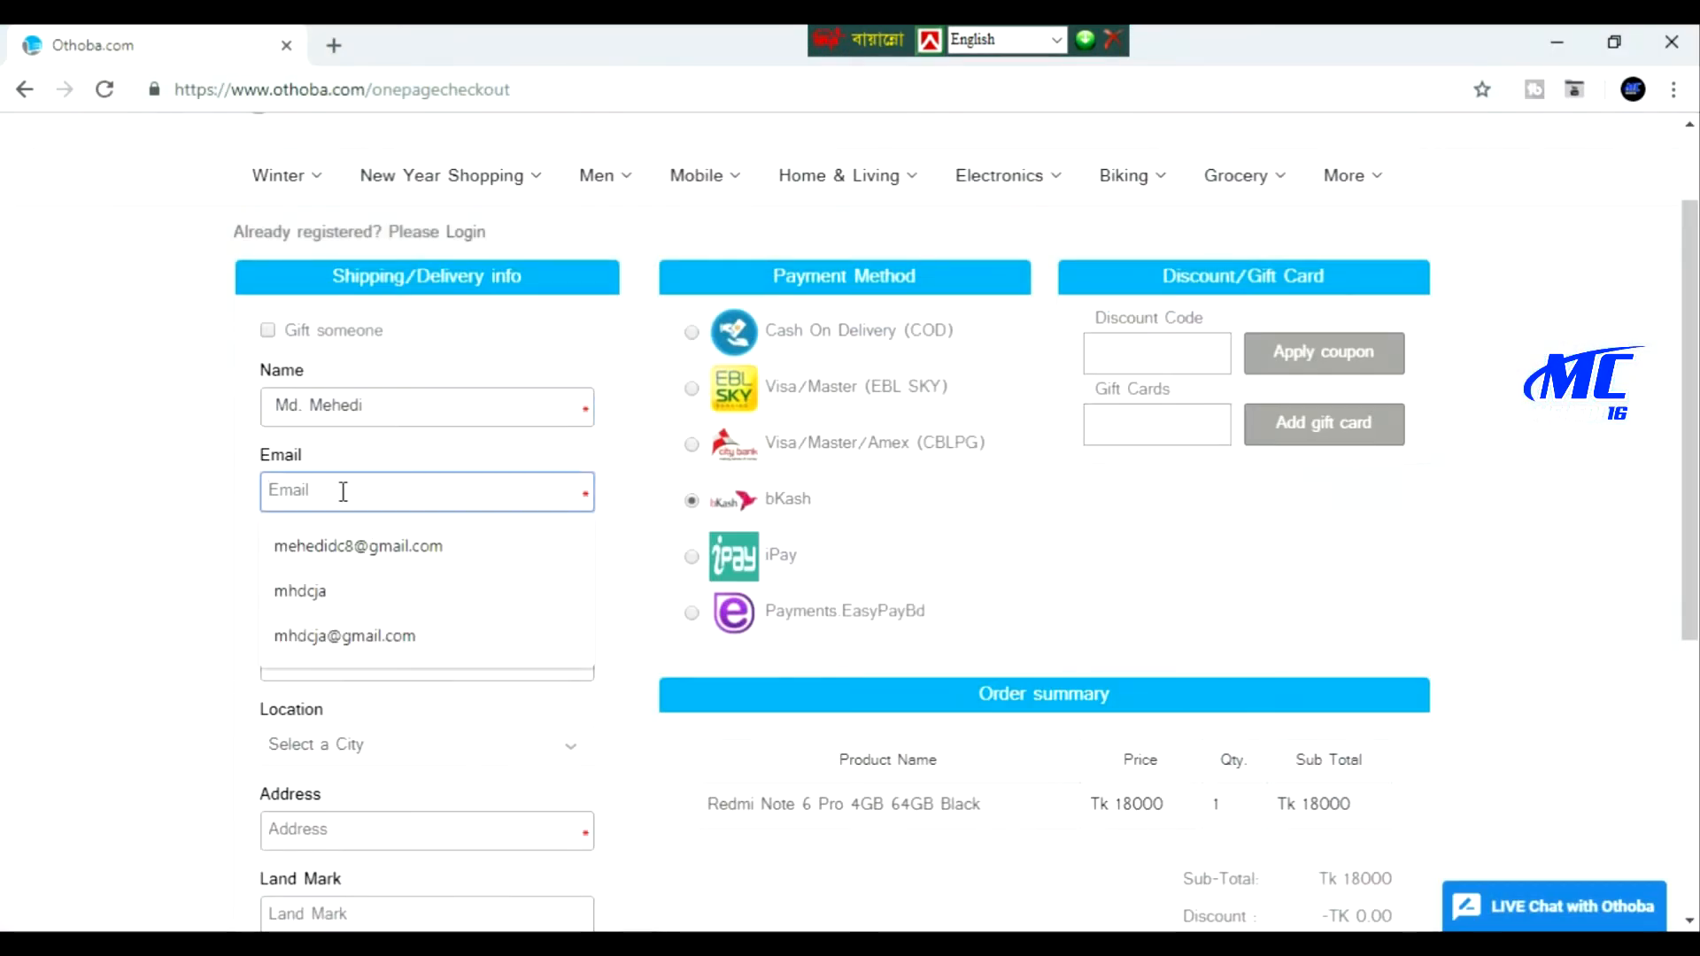
{"action": "left_click", "coordinate": [365, 545]}
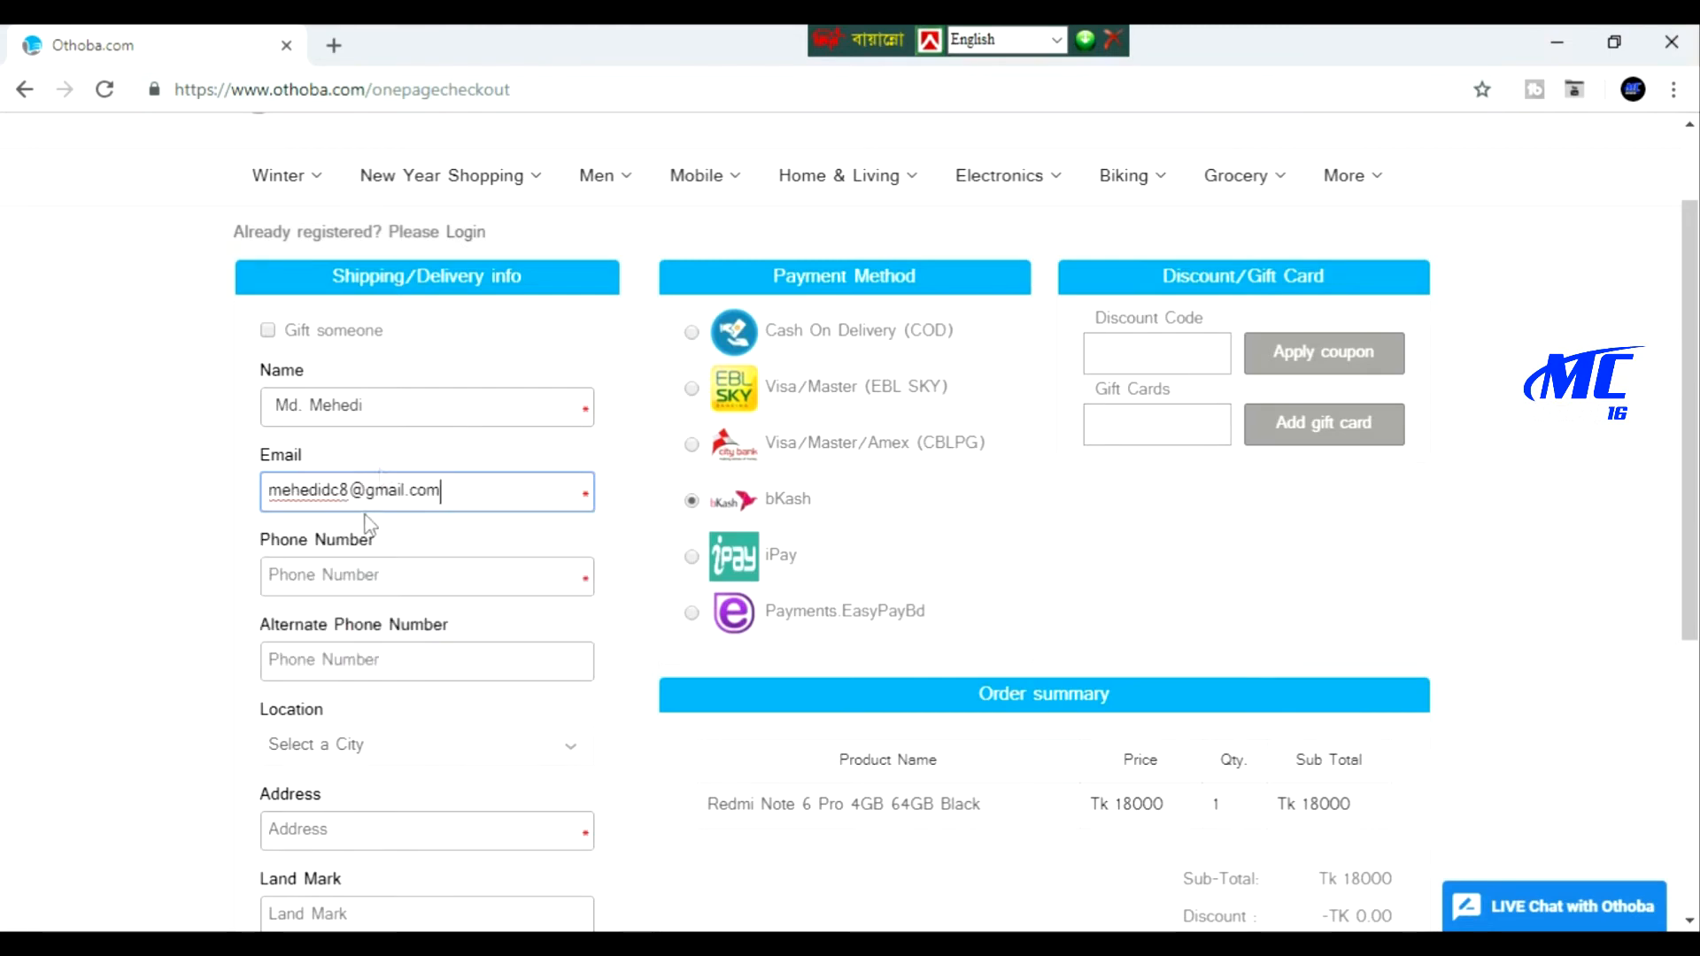
{"action": "scroll", "coordinate": [368, 496], "scroll_direction": "down", "scroll_amount": 1}
{"action": "left_click", "coordinate": [370, 453]}
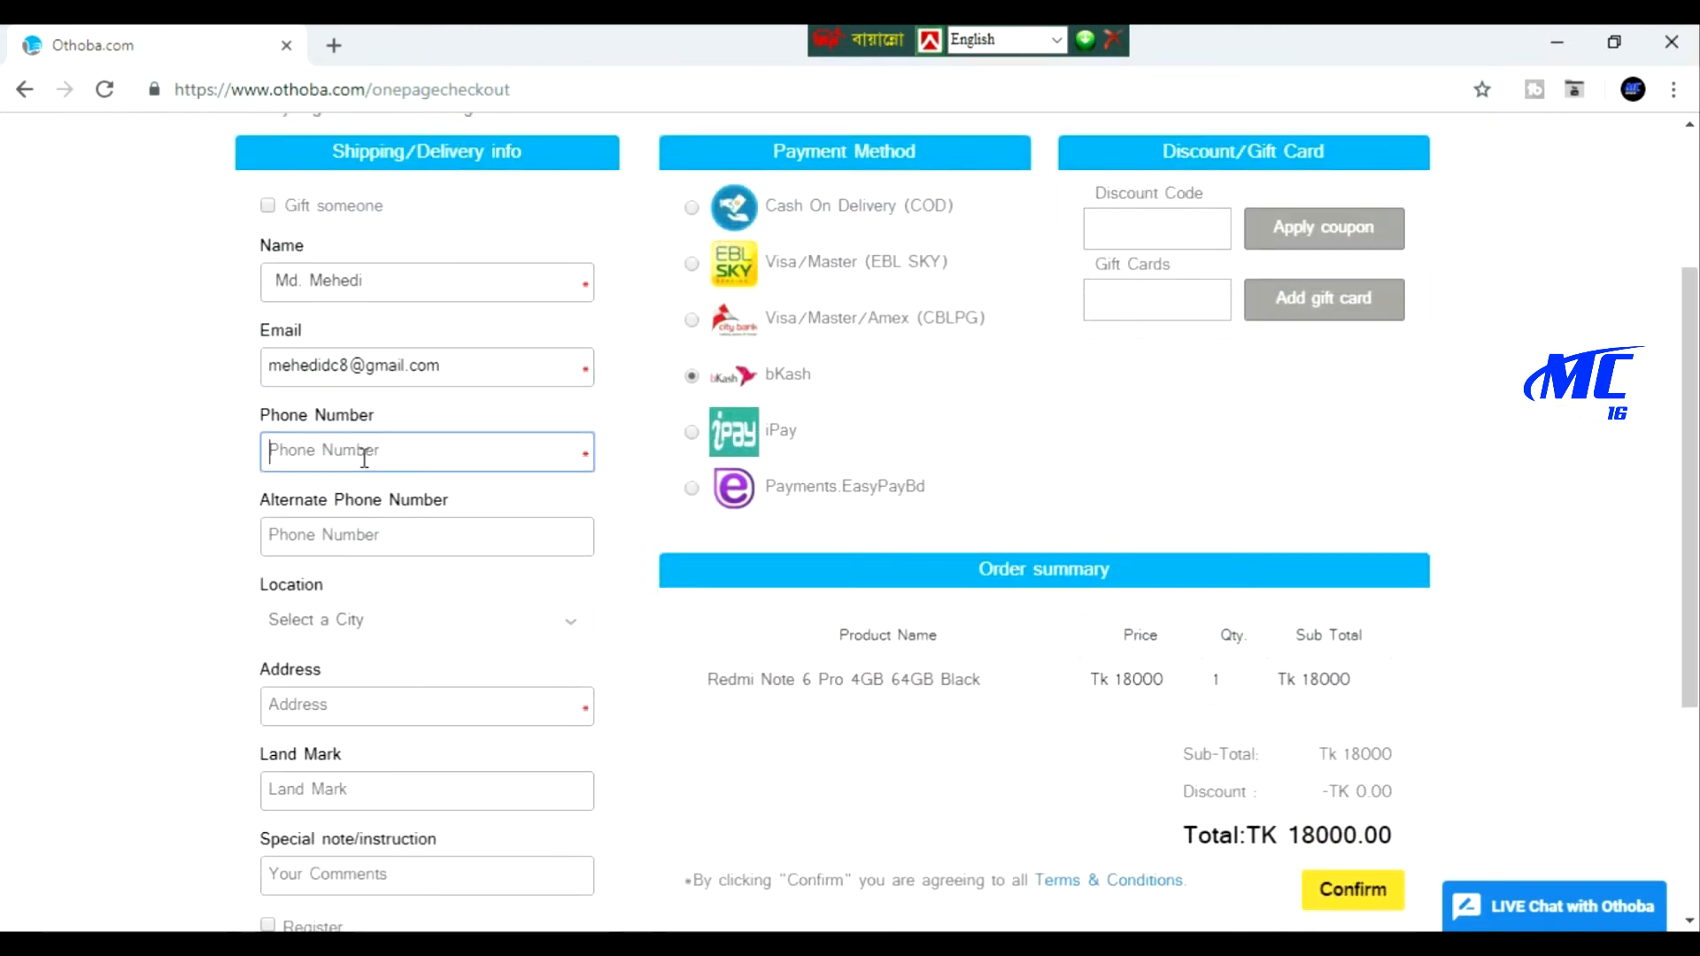
{"action": "left_click", "coordinate": [1556, 41]}
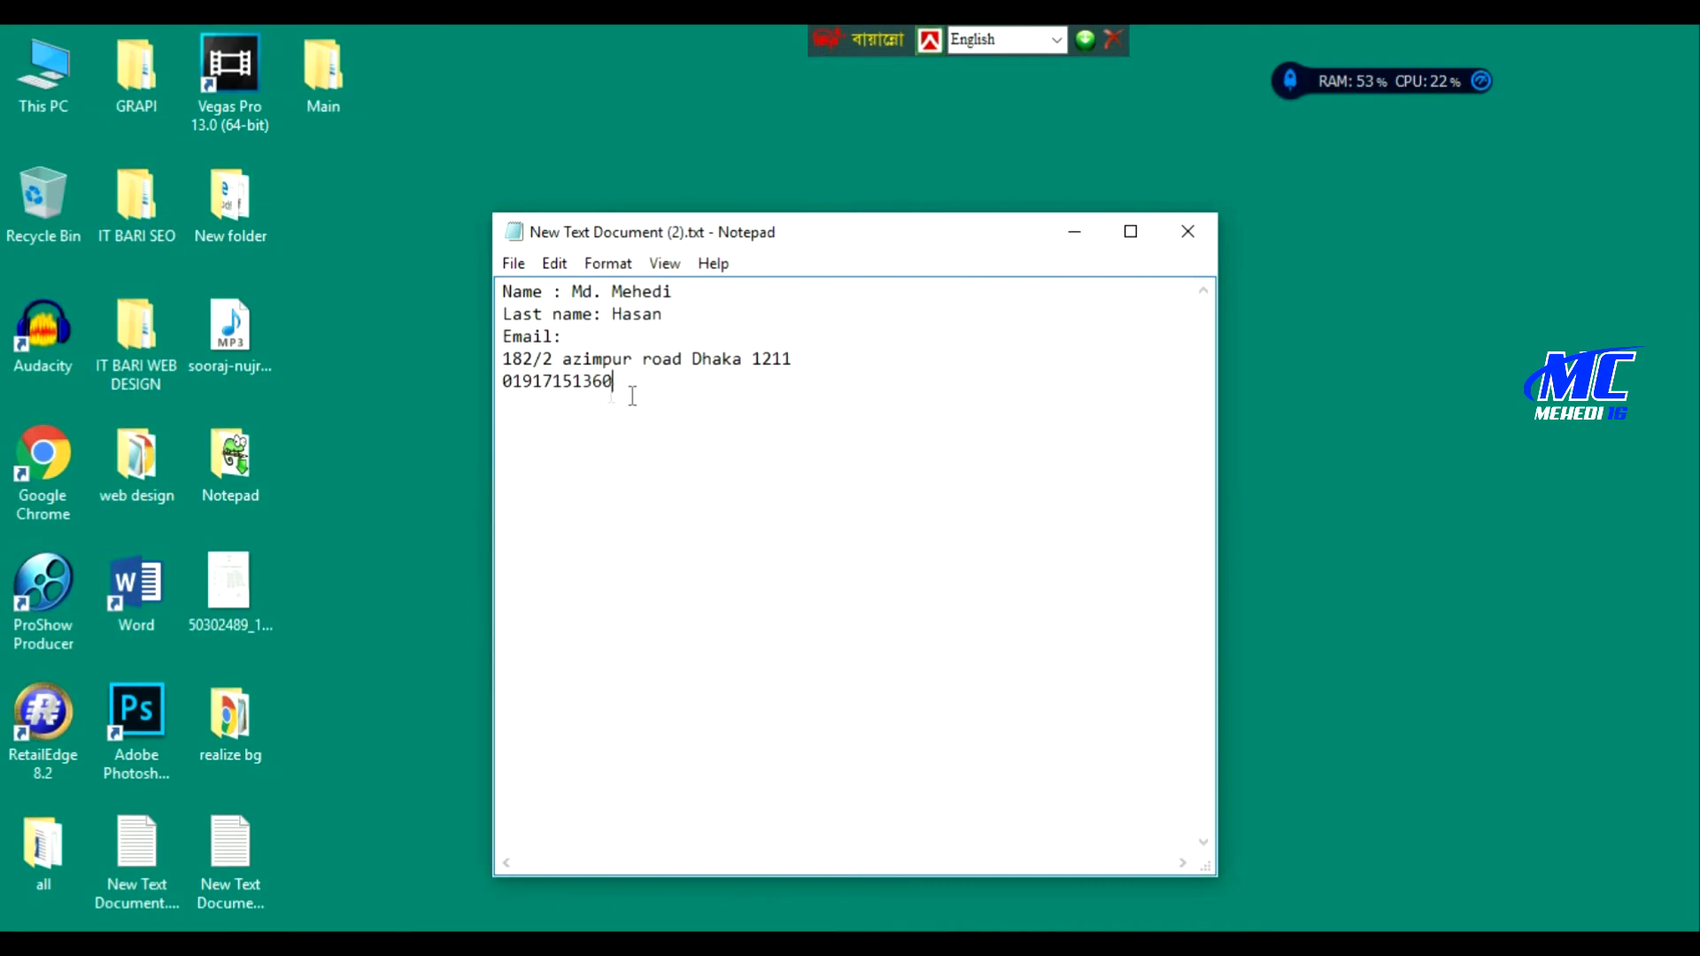
{"action": "left_click_drag", "start_coordinate": [632, 395], "coordinate": [487, 390]}
{"action": "right_click", "coordinate": [569, 386]}
{"action": "left_click", "coordinate": [622, 461]}
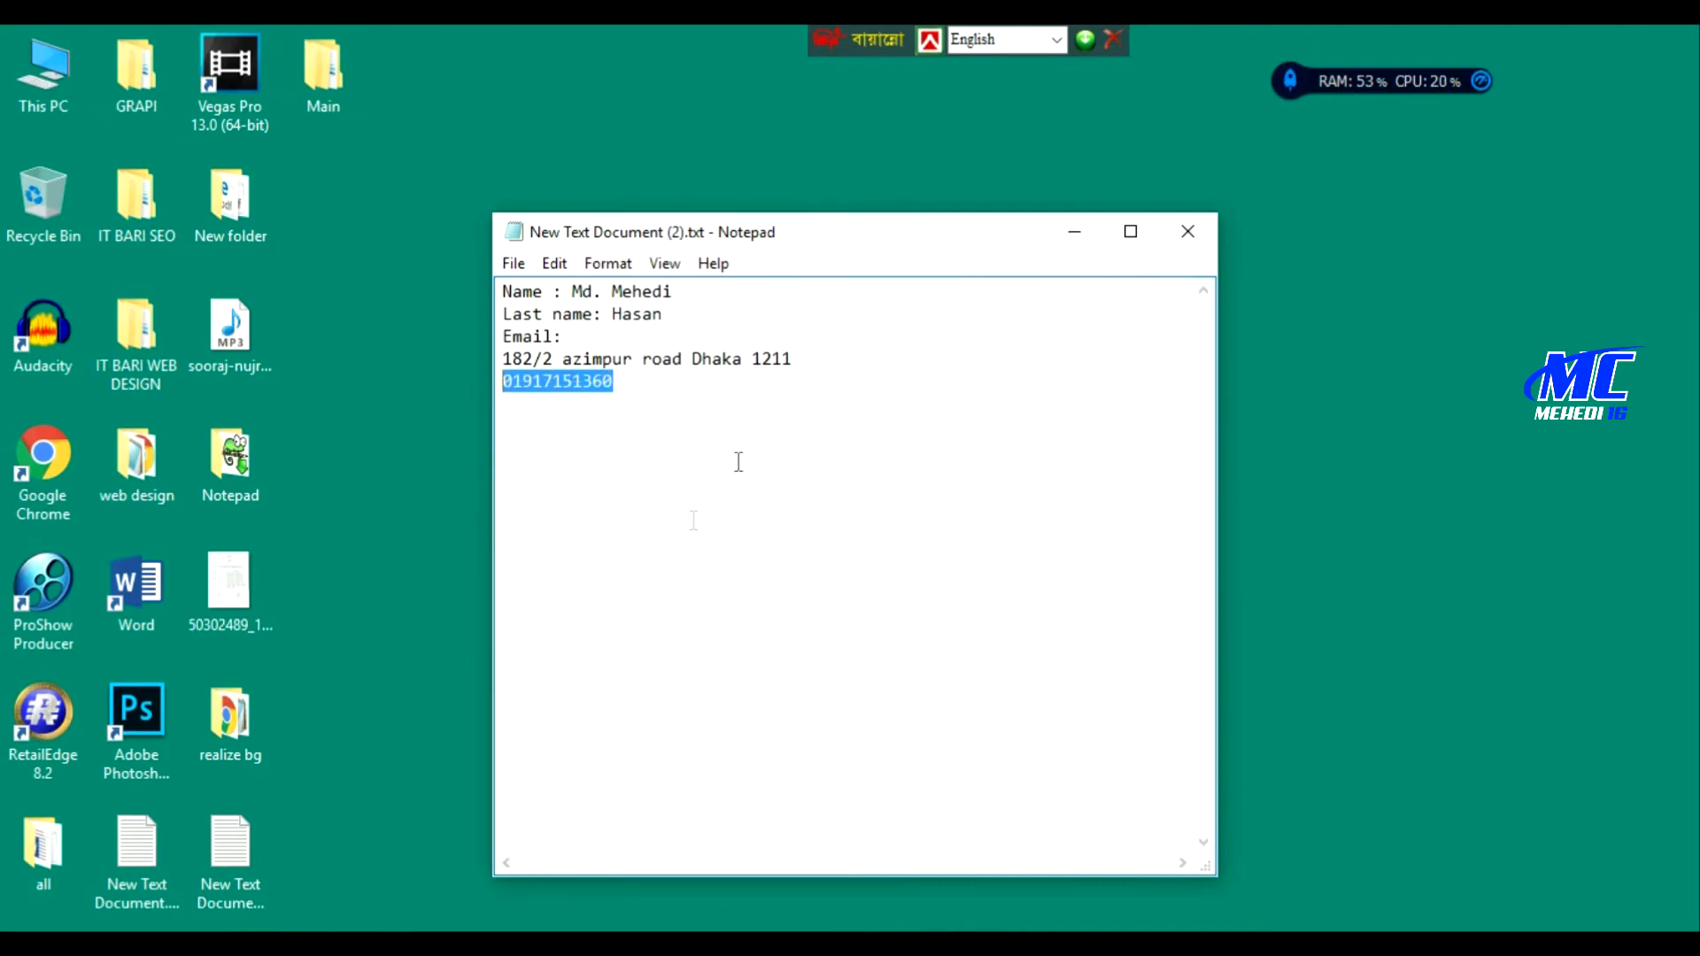
{"action": "left_click", "coordinate": [828, 921]}
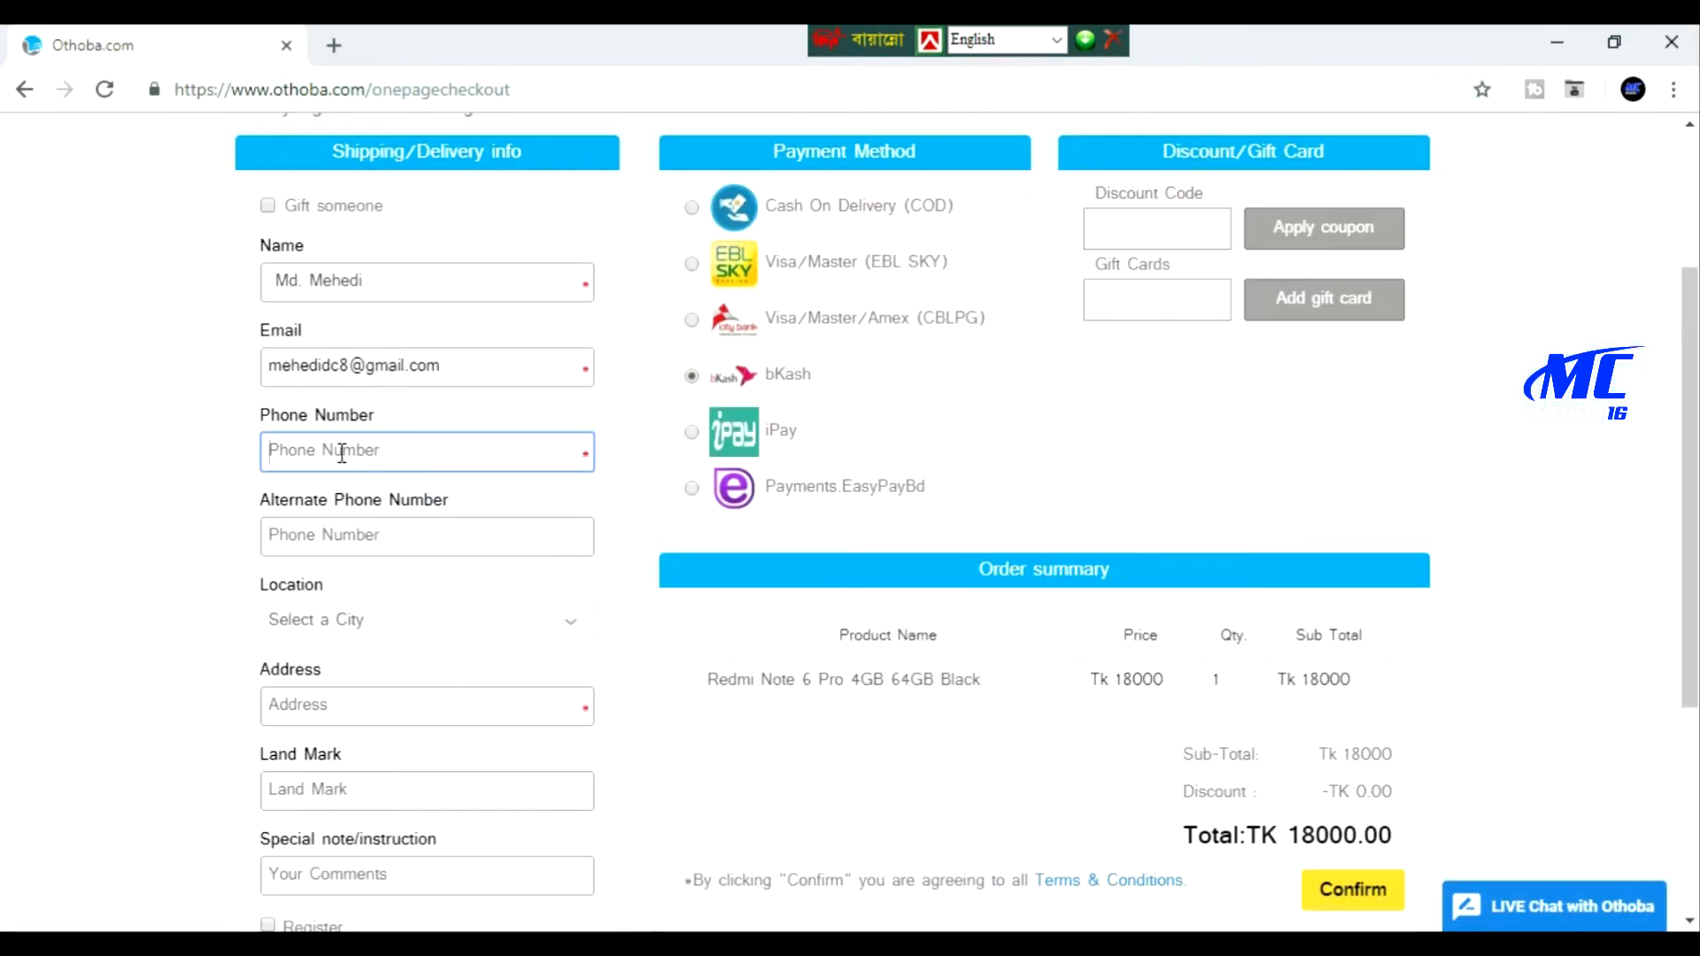
{"action": "right_click", "coordinate": [341, 453]}
{"action": "left_click", "coordinate": [392, 604]}
Enter the same phone number in the Alternate Phone Number field
{"action": "left_click", "coordinate": [380, 530]}
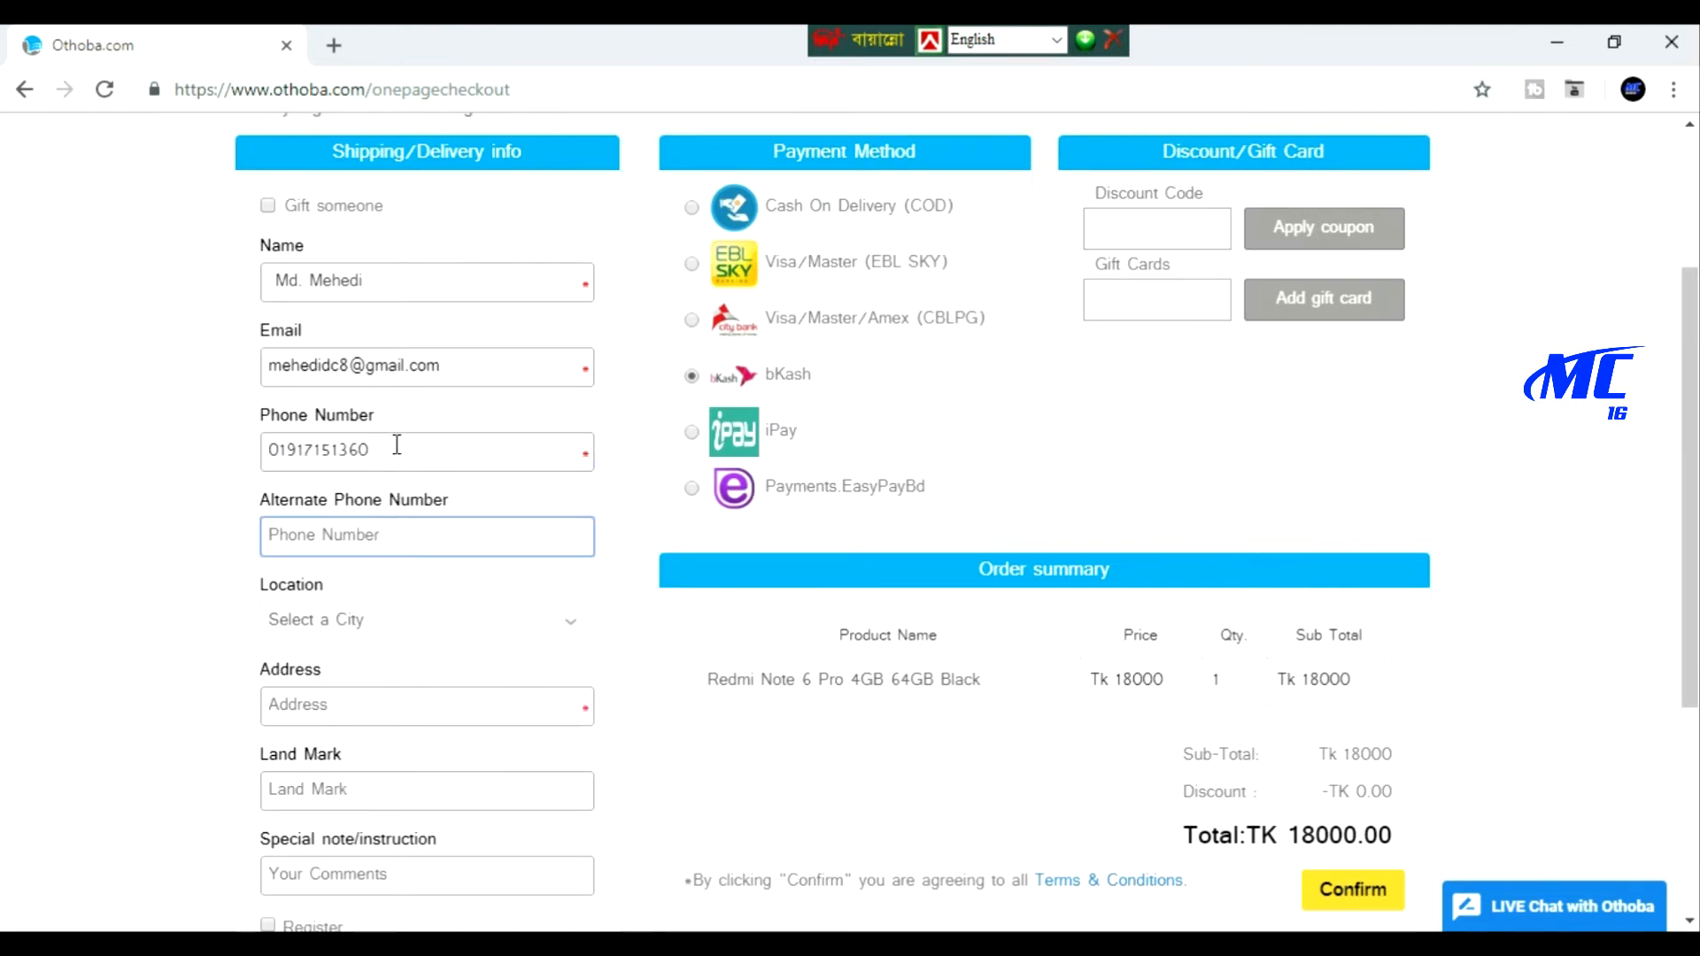
{"action": "left_click_drag", "start_coordinate": [395, 447], "coordinate": [200, 445]}
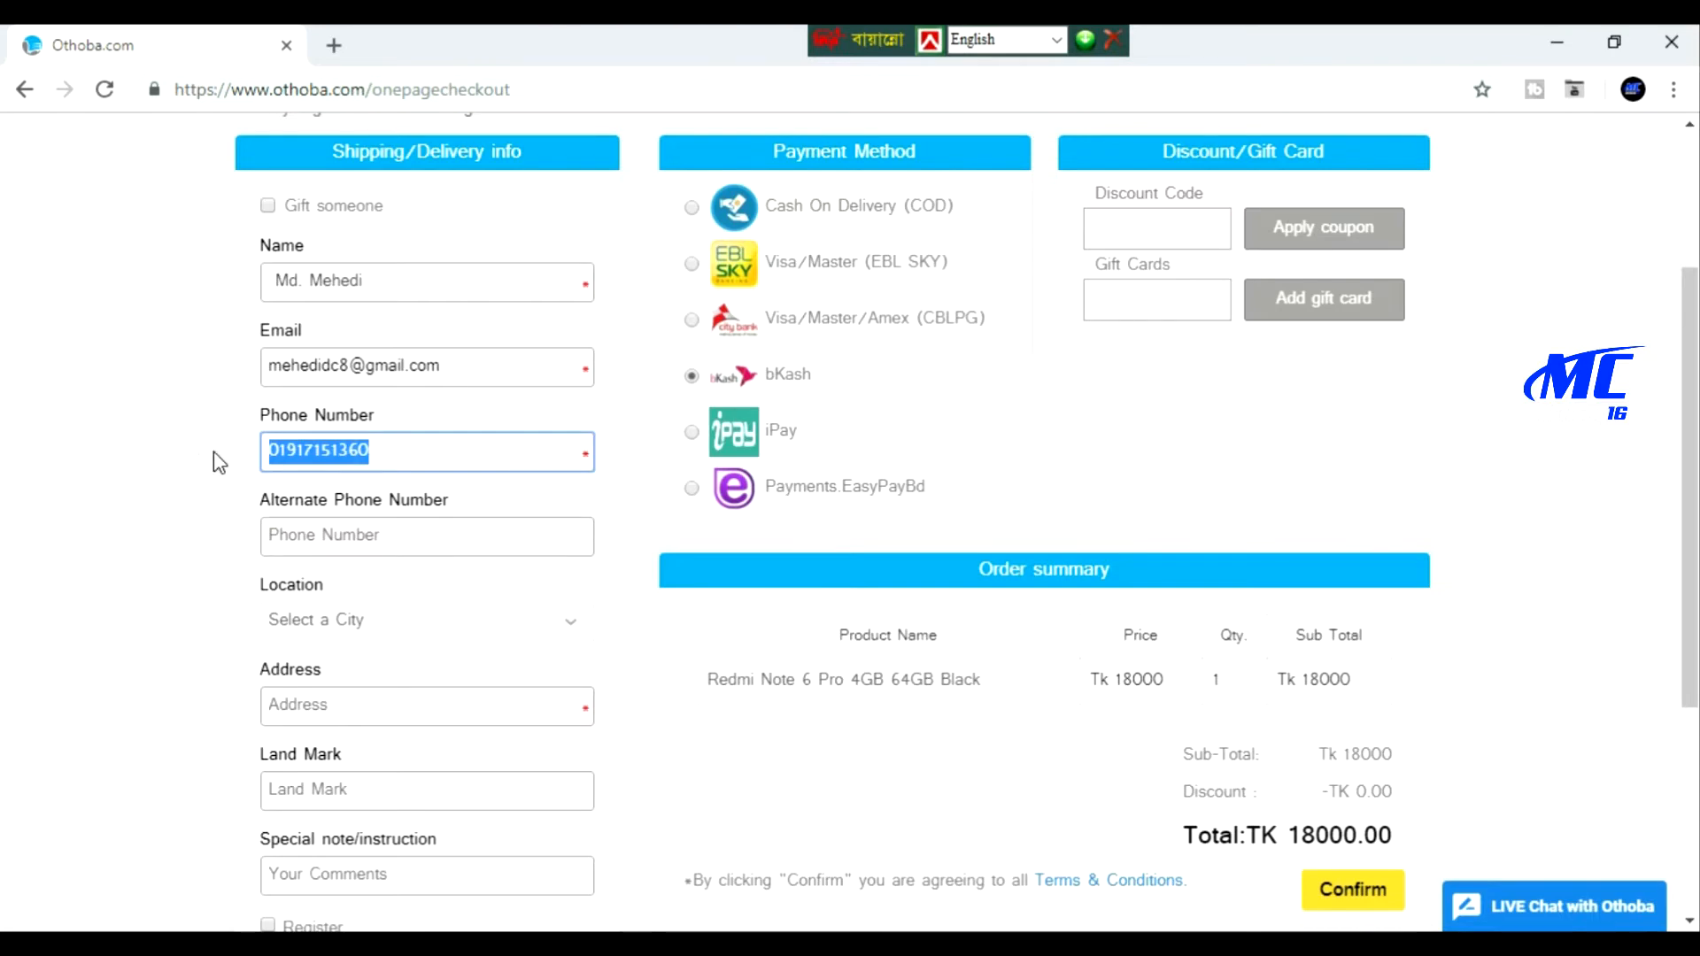
{"action": "left_click", "coordinate": [308, 530]}
{"action": "key", "text": "ctrl+v"}
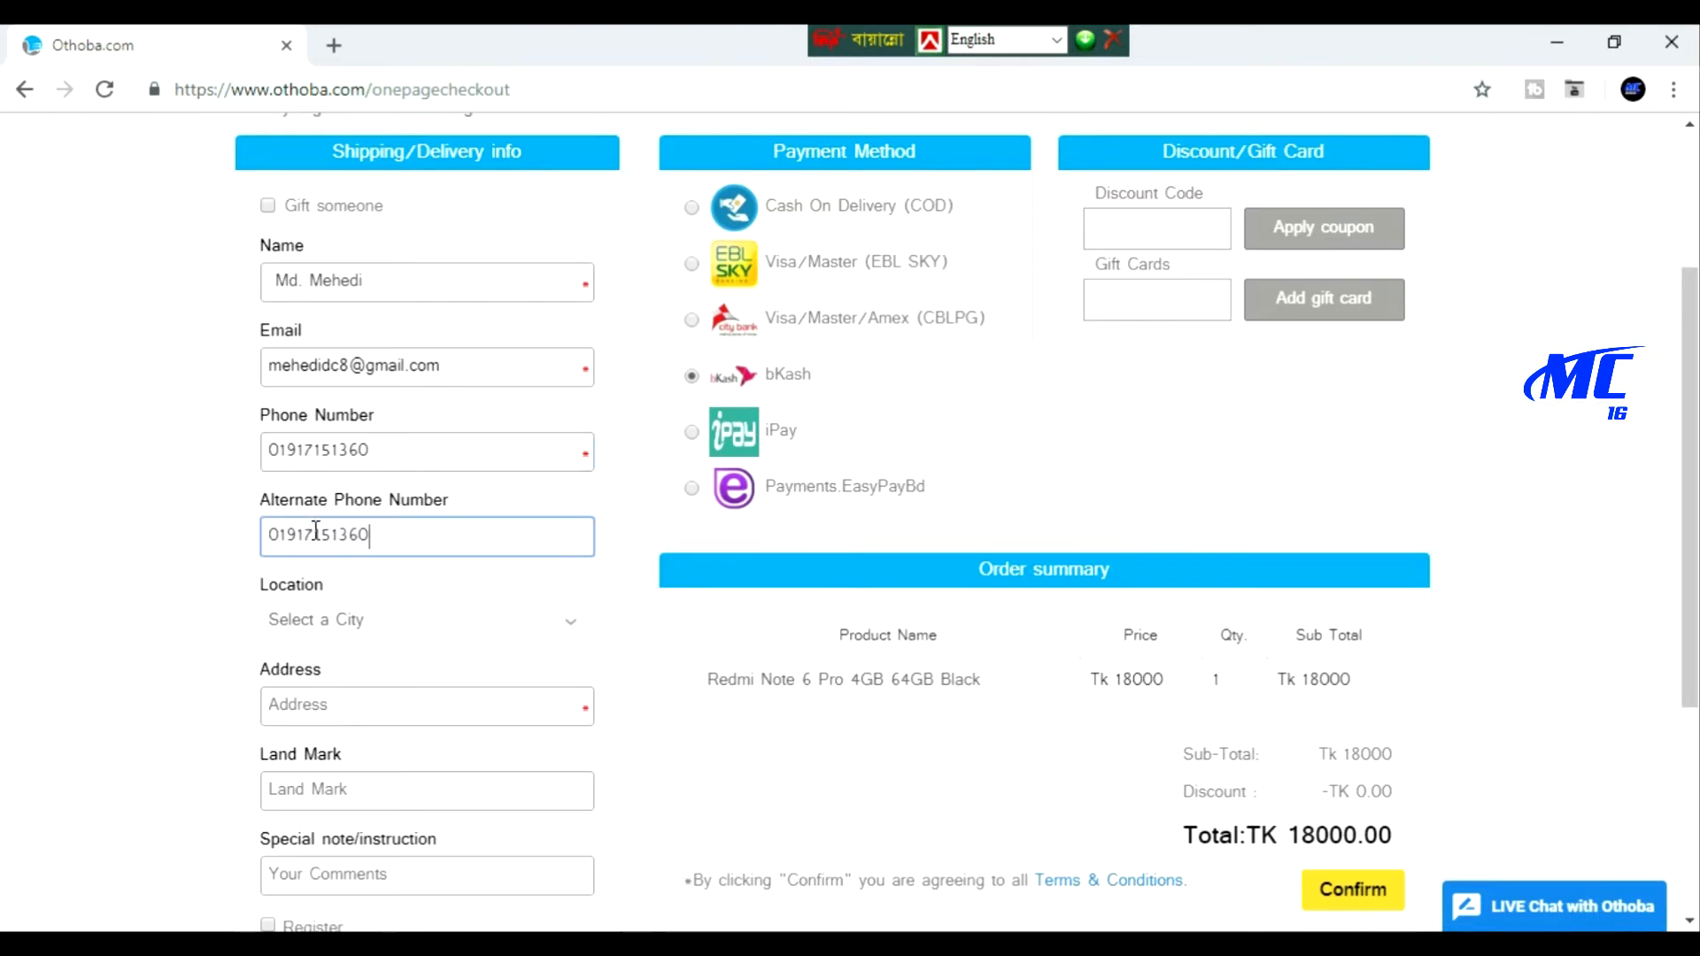
Set the delivery location to Dhaka City
{"action": "scroll", "coordinate": [447, 505], "scroll_direction": "down", "scroll_amount": 2}
{"action": "left_click", "coordinate": [385, 509]}
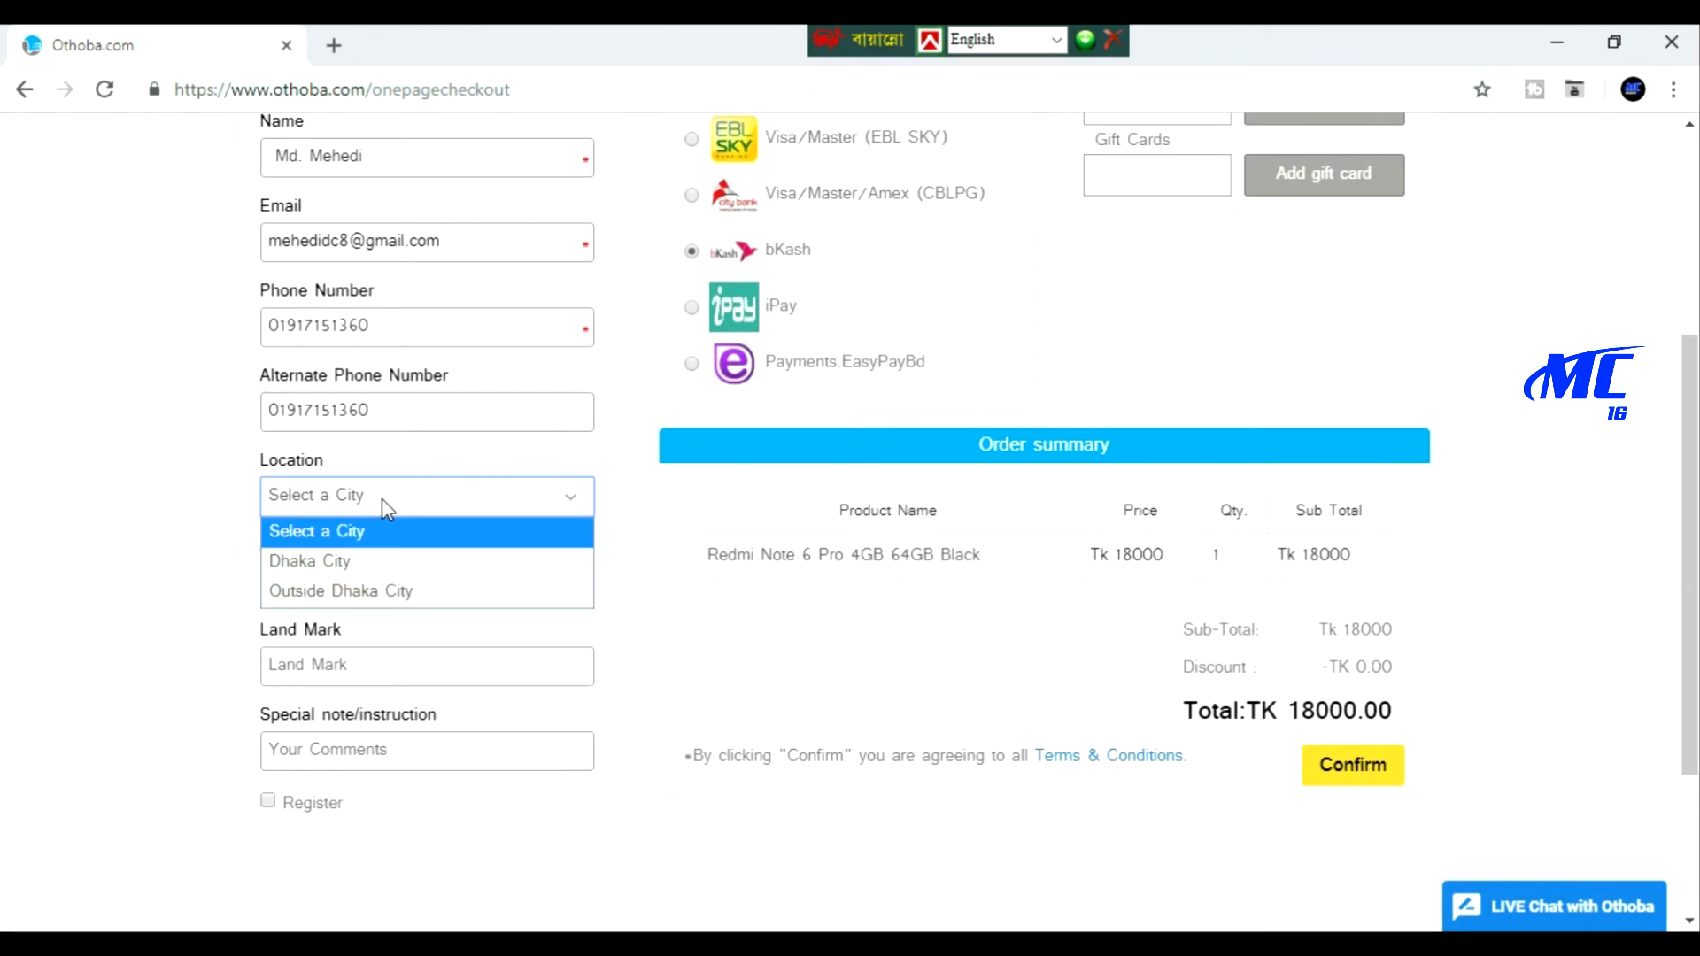
{"action": "left_click", "coordinate": [350, 565]}
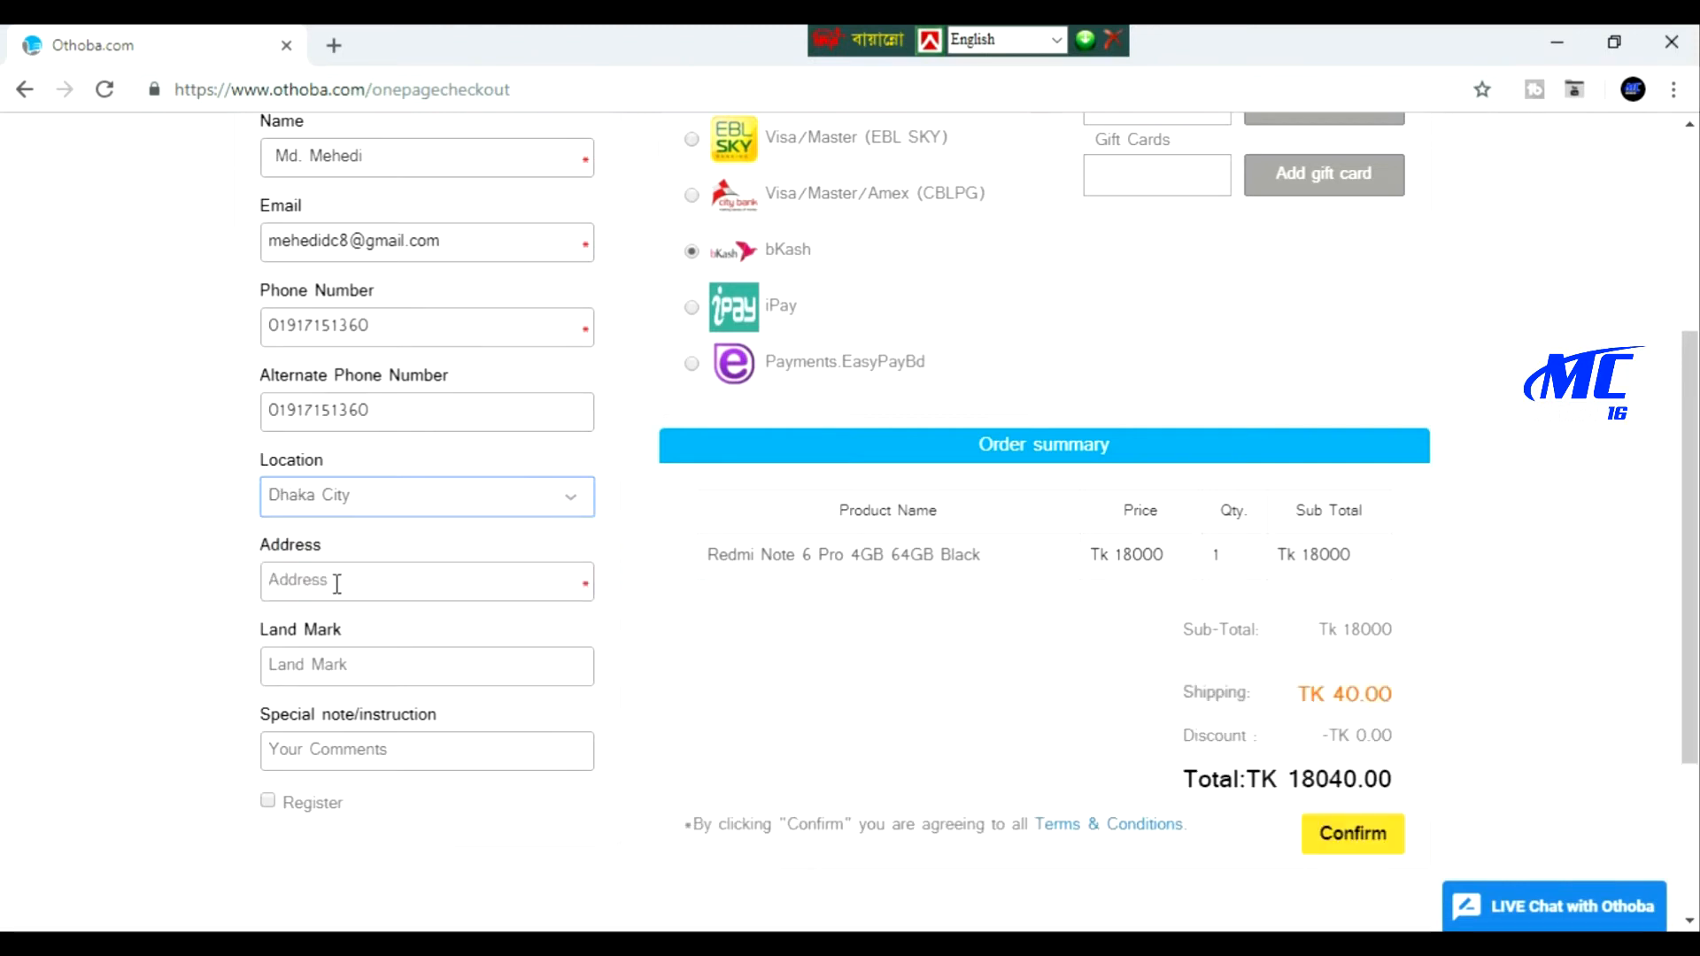
Copy the street address from the Notepad file into the checkout form's Address field
{"action": "left_click", "coordinate": [1553, 40]}
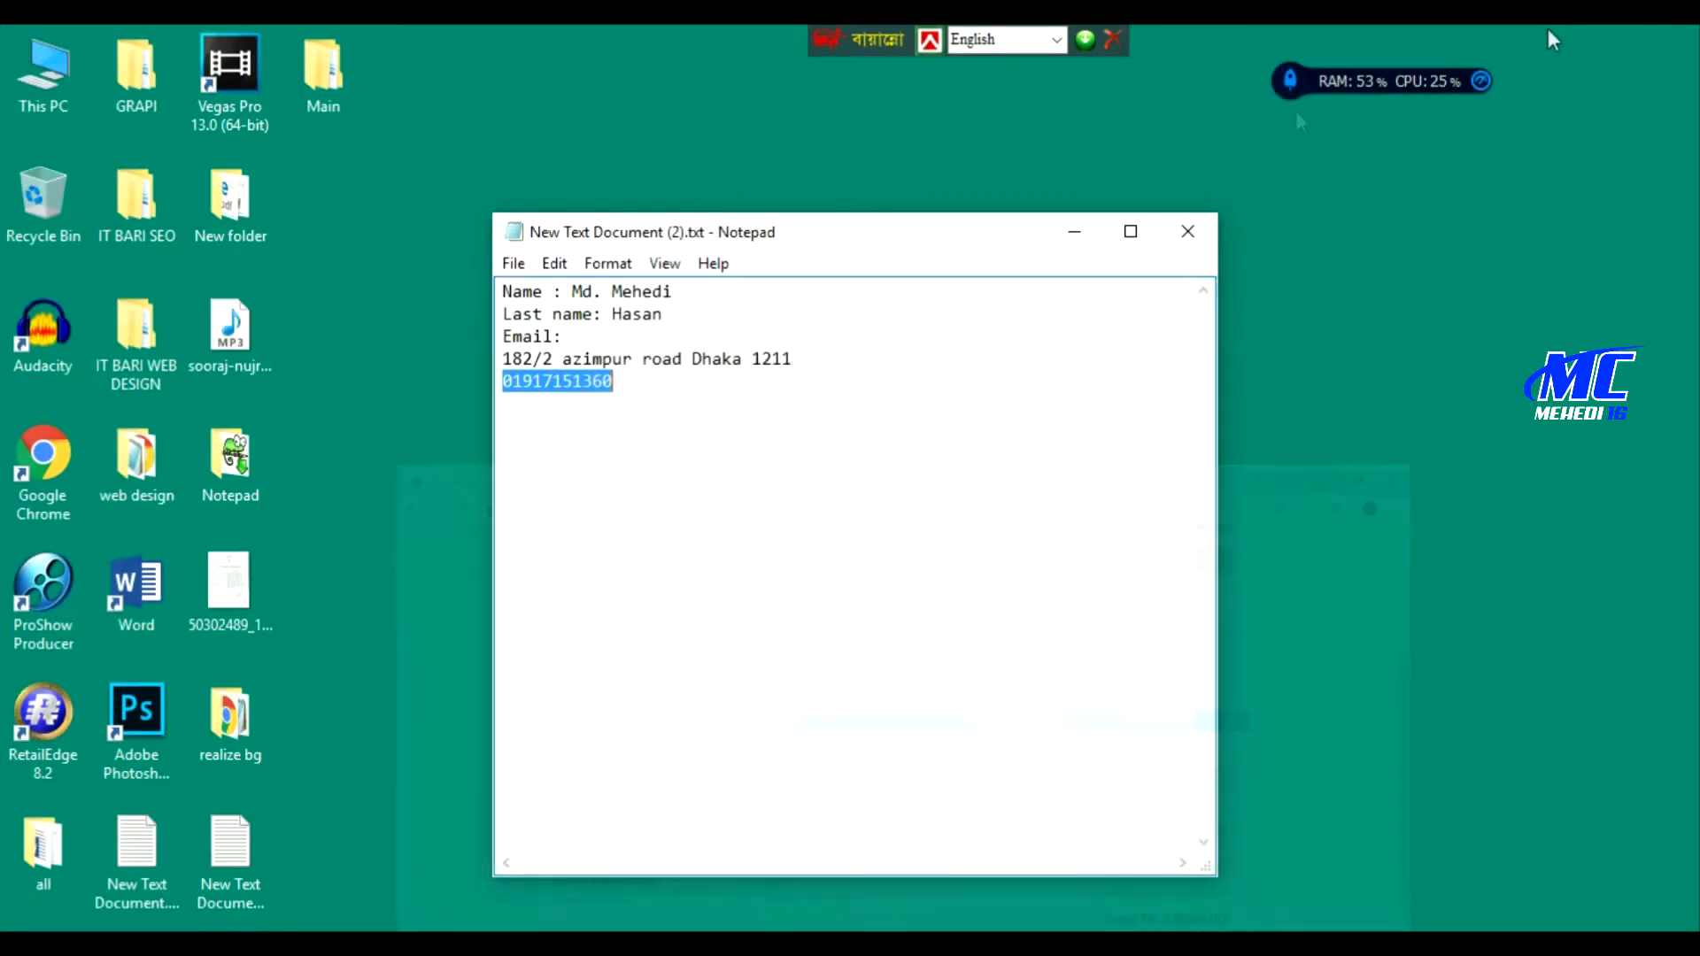
{"action": "left_click", "coordinate": [662, 370]}
{"action": "left_click_drag", "start_coordinate": [503, 356], "coordinate": [820, 354]}
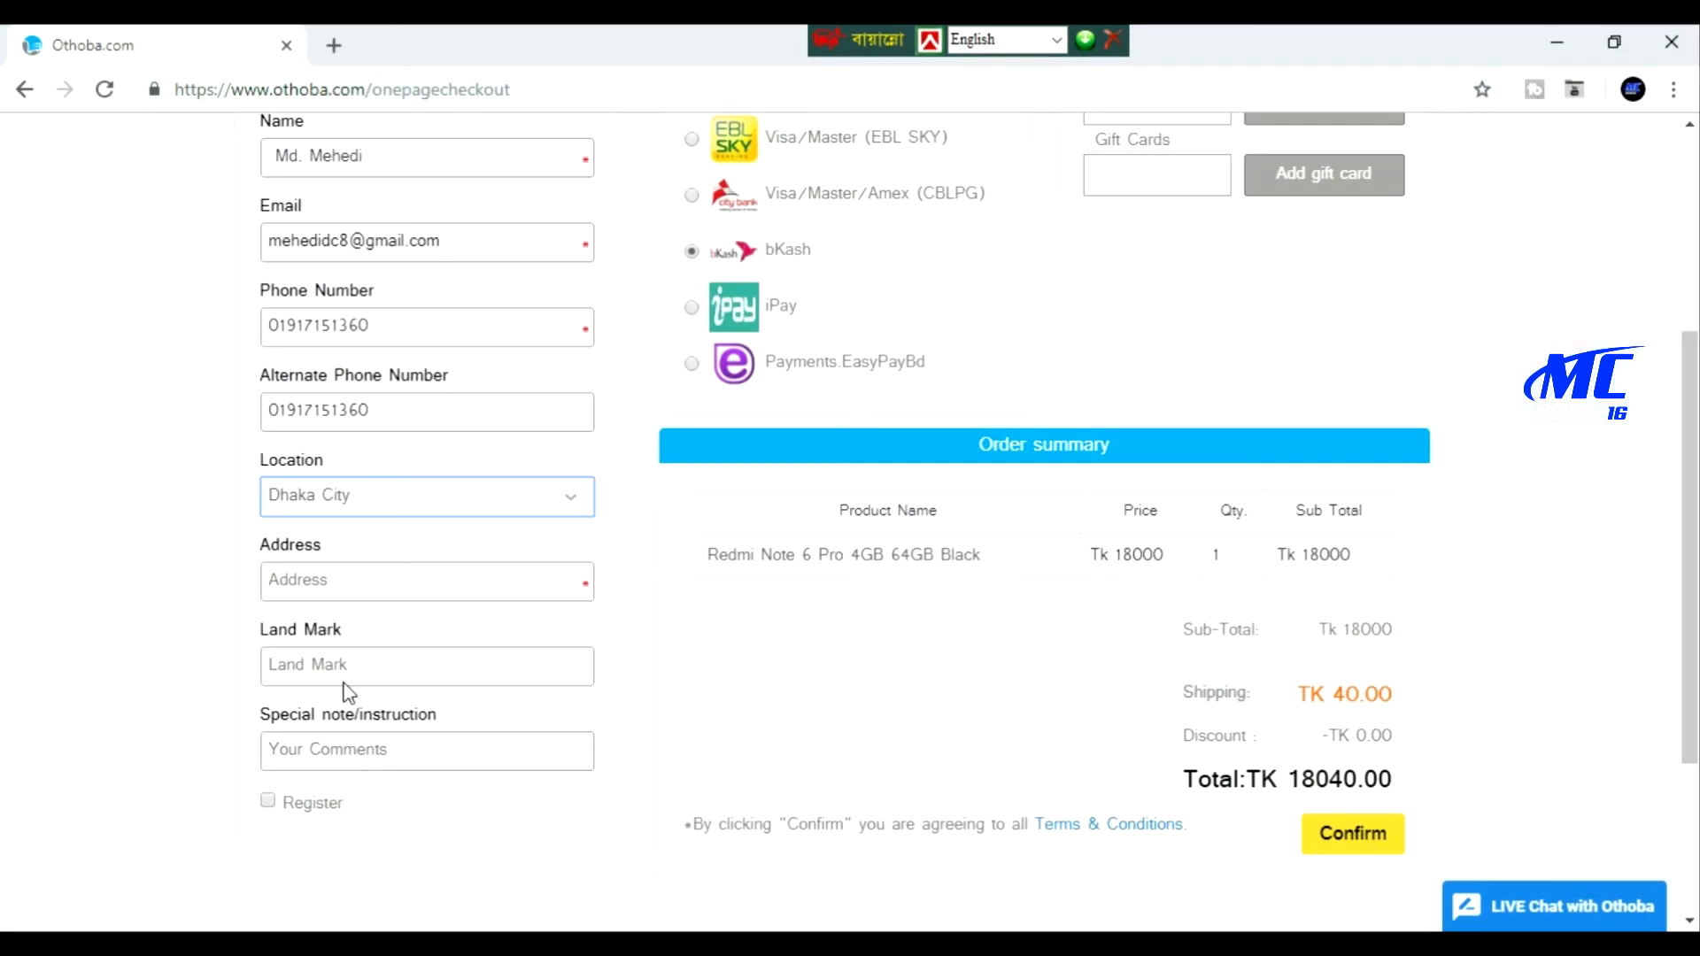
{"action": "left_click", "coordinate": [327, 577]}
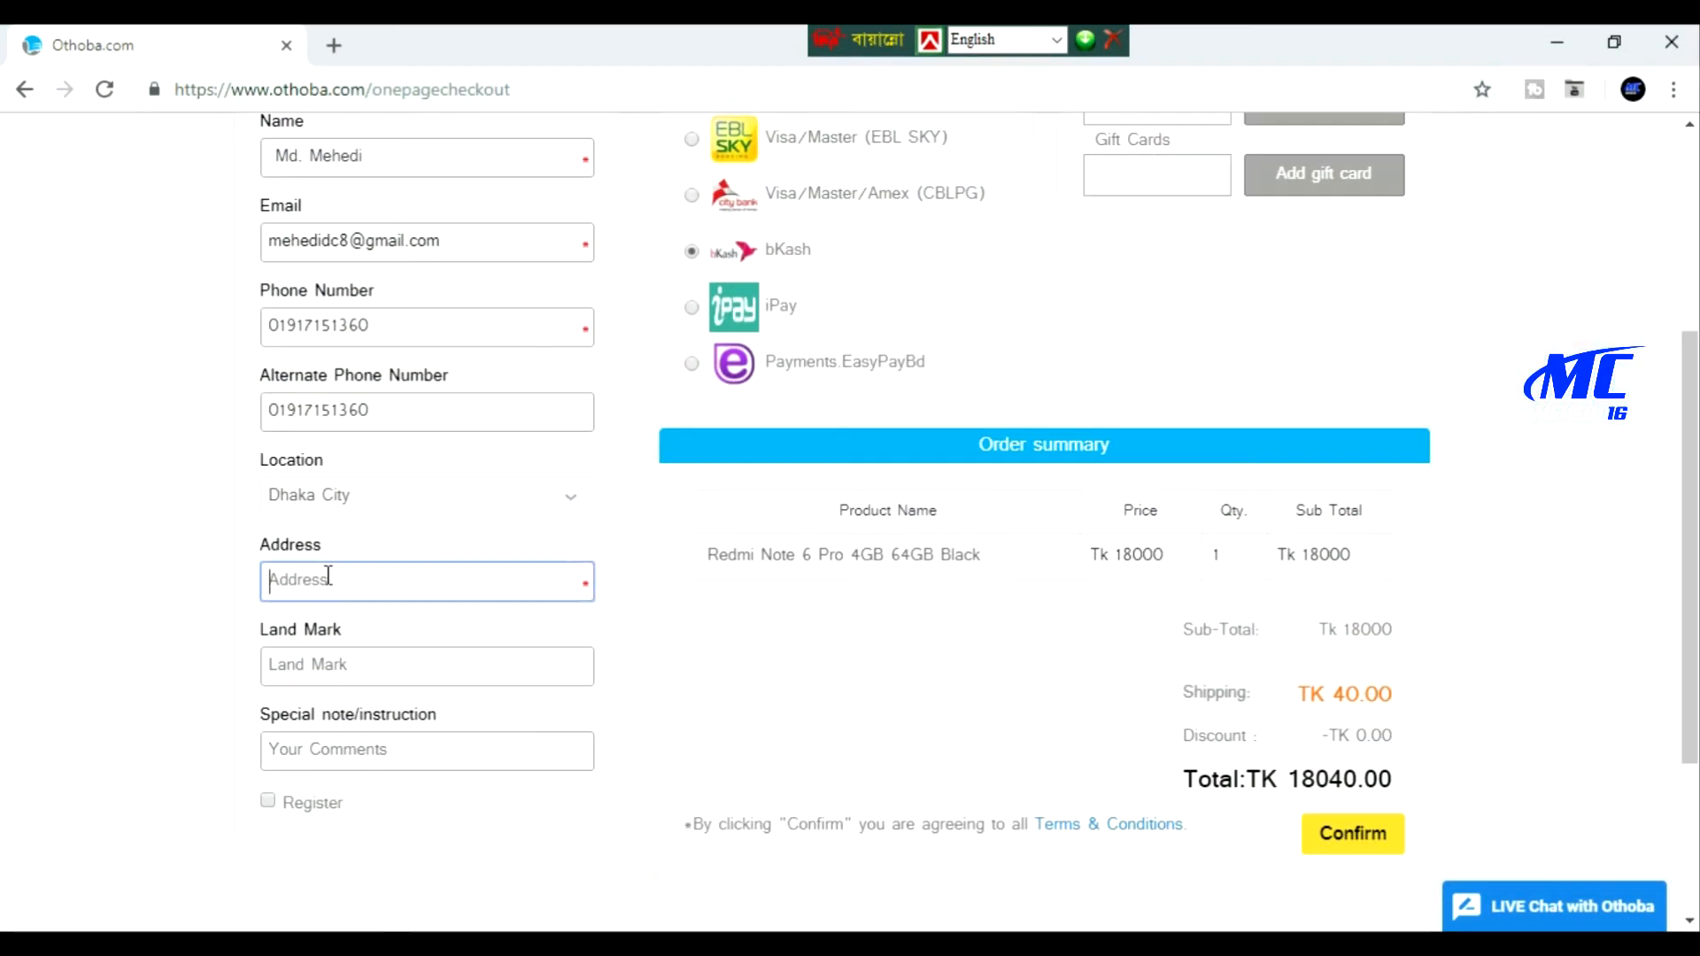
{"action": "key", "text": "ctrl+v"}
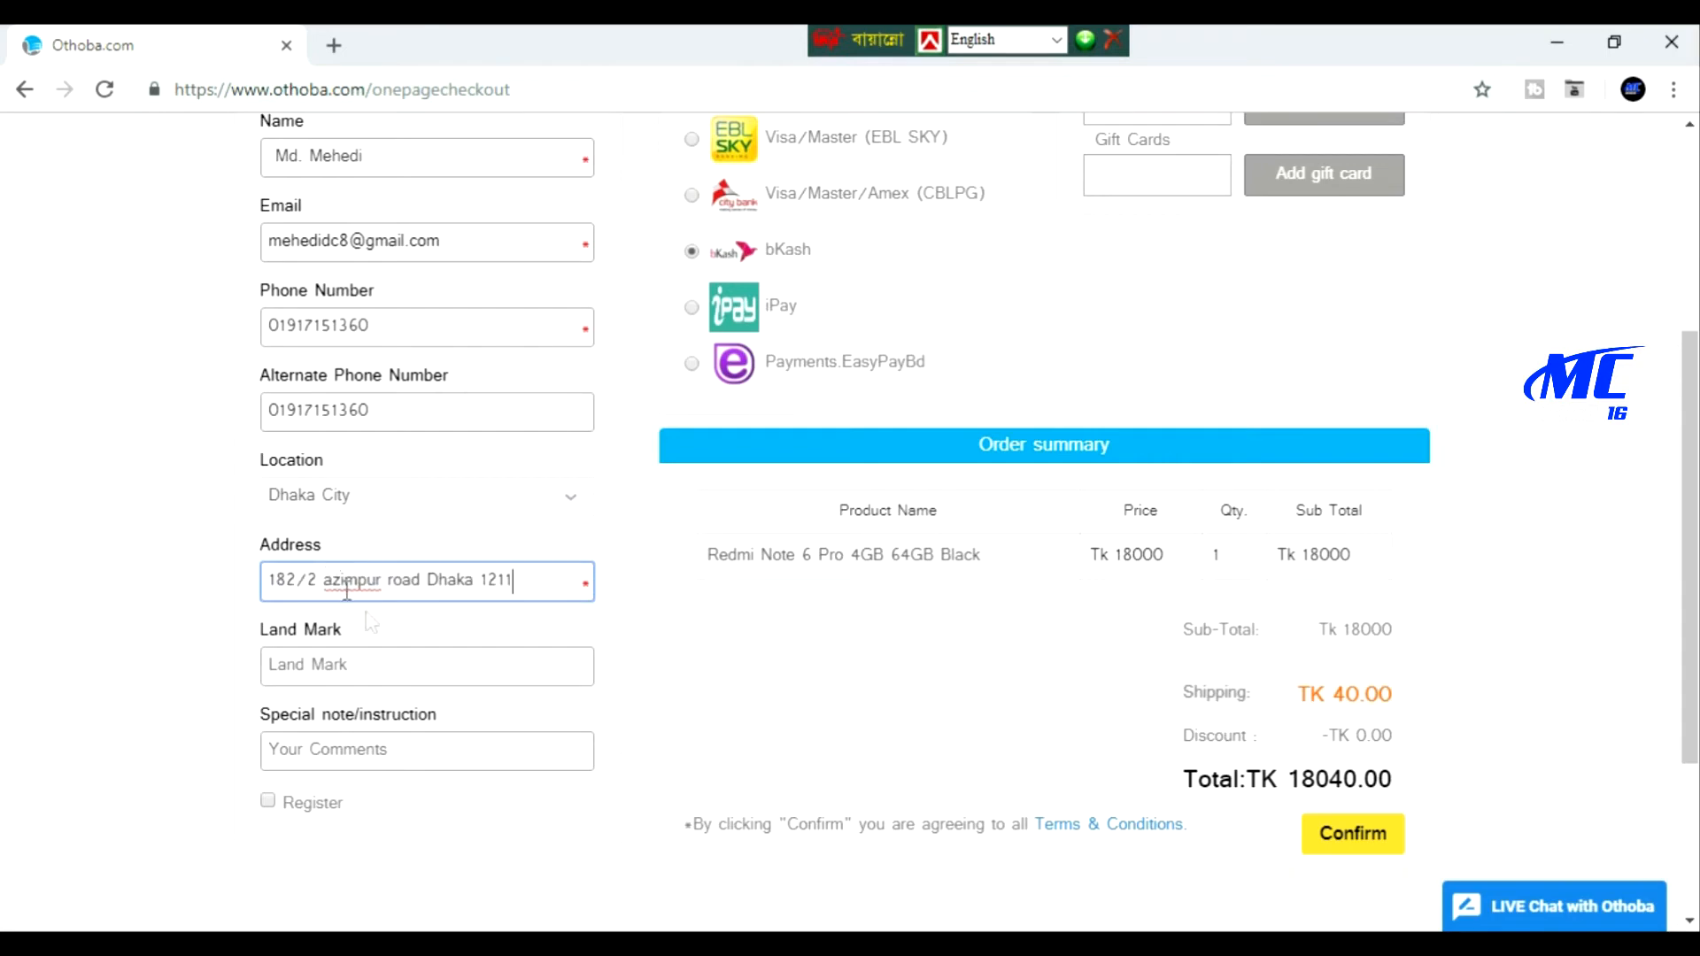
Add a nearby school as a reference point within the delivery address, before the city name, leaving Land Mark and Special note/instruction empty
{"action": "left_click", "coordinate": [362, 671]}
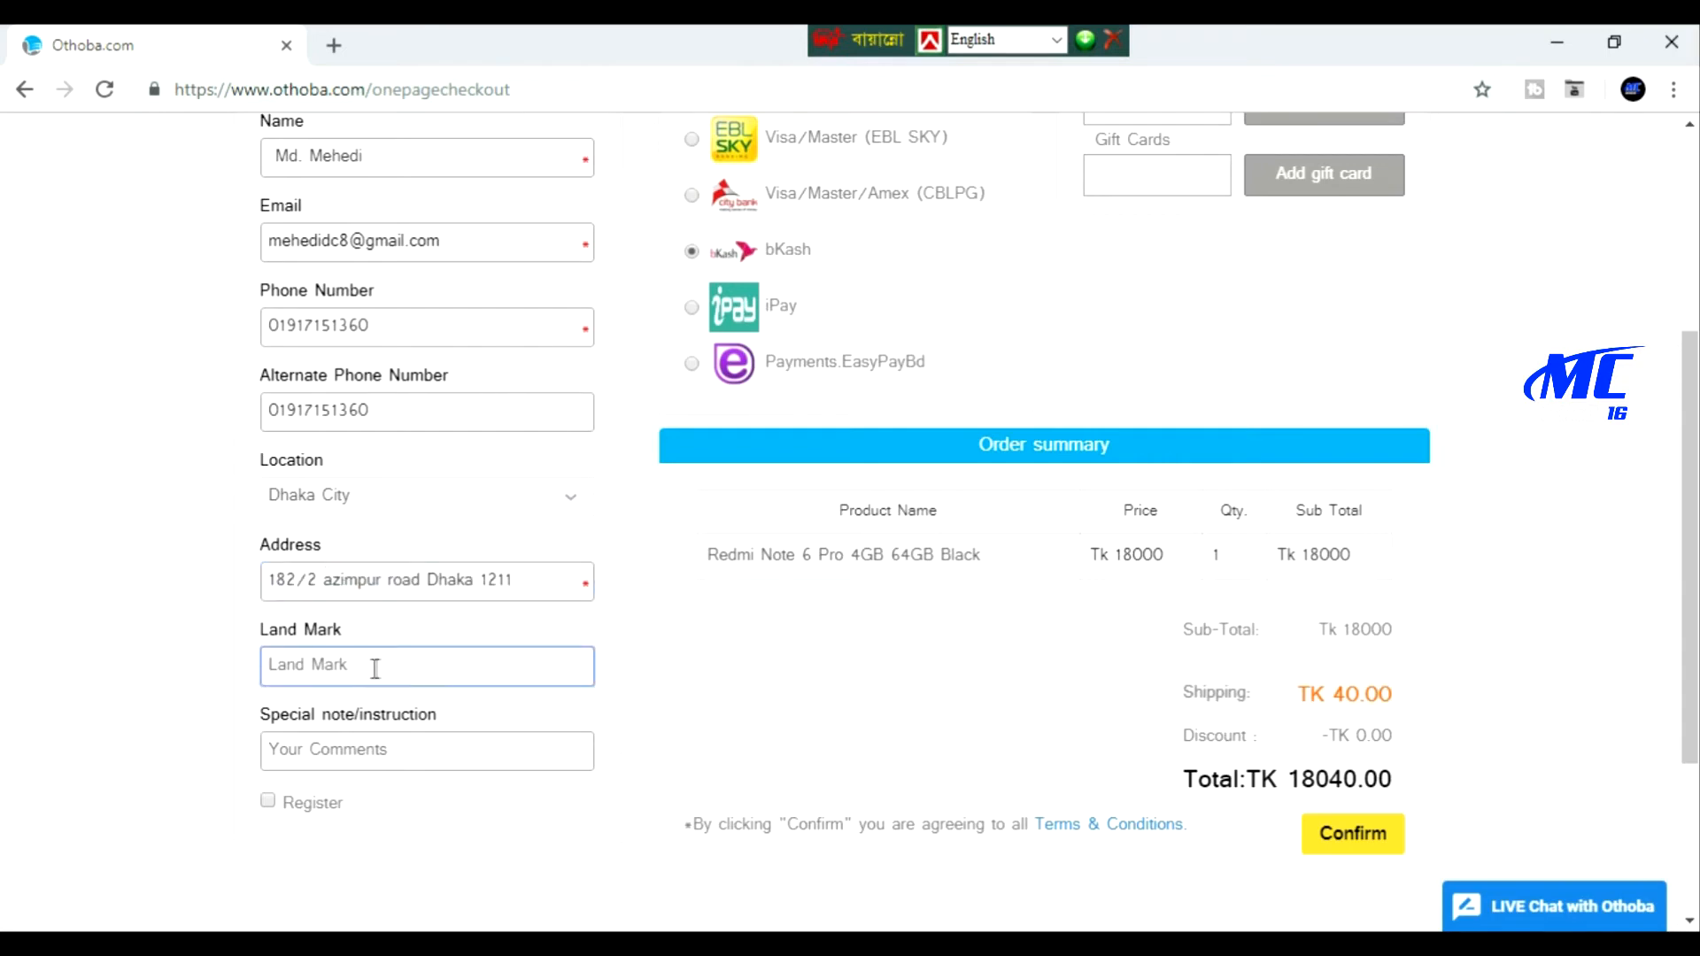
{"action": "scroll", "coordinate": [388, 662], "scroll_direction": "down", "scroll_amount": 2}
{"action": "left_click", "coordinate": [362, 628]}
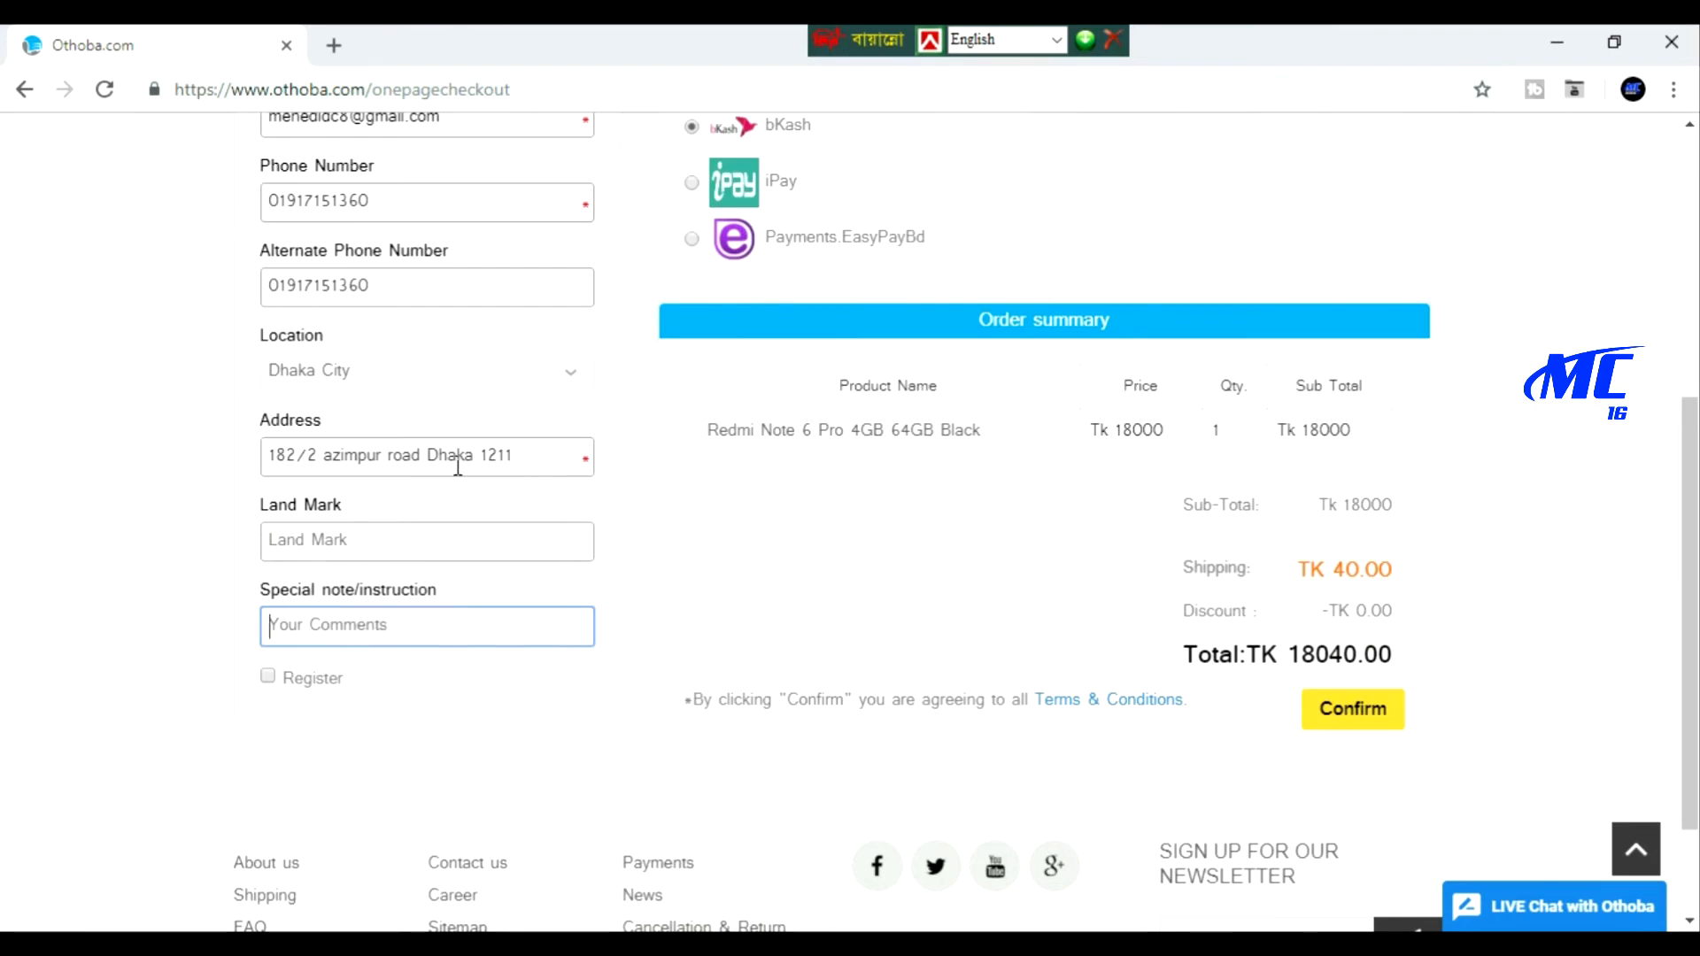
{"action": "scroll", "coordinate": [413, 395], "scroll_direction": "up", "scroll_amount": 2}
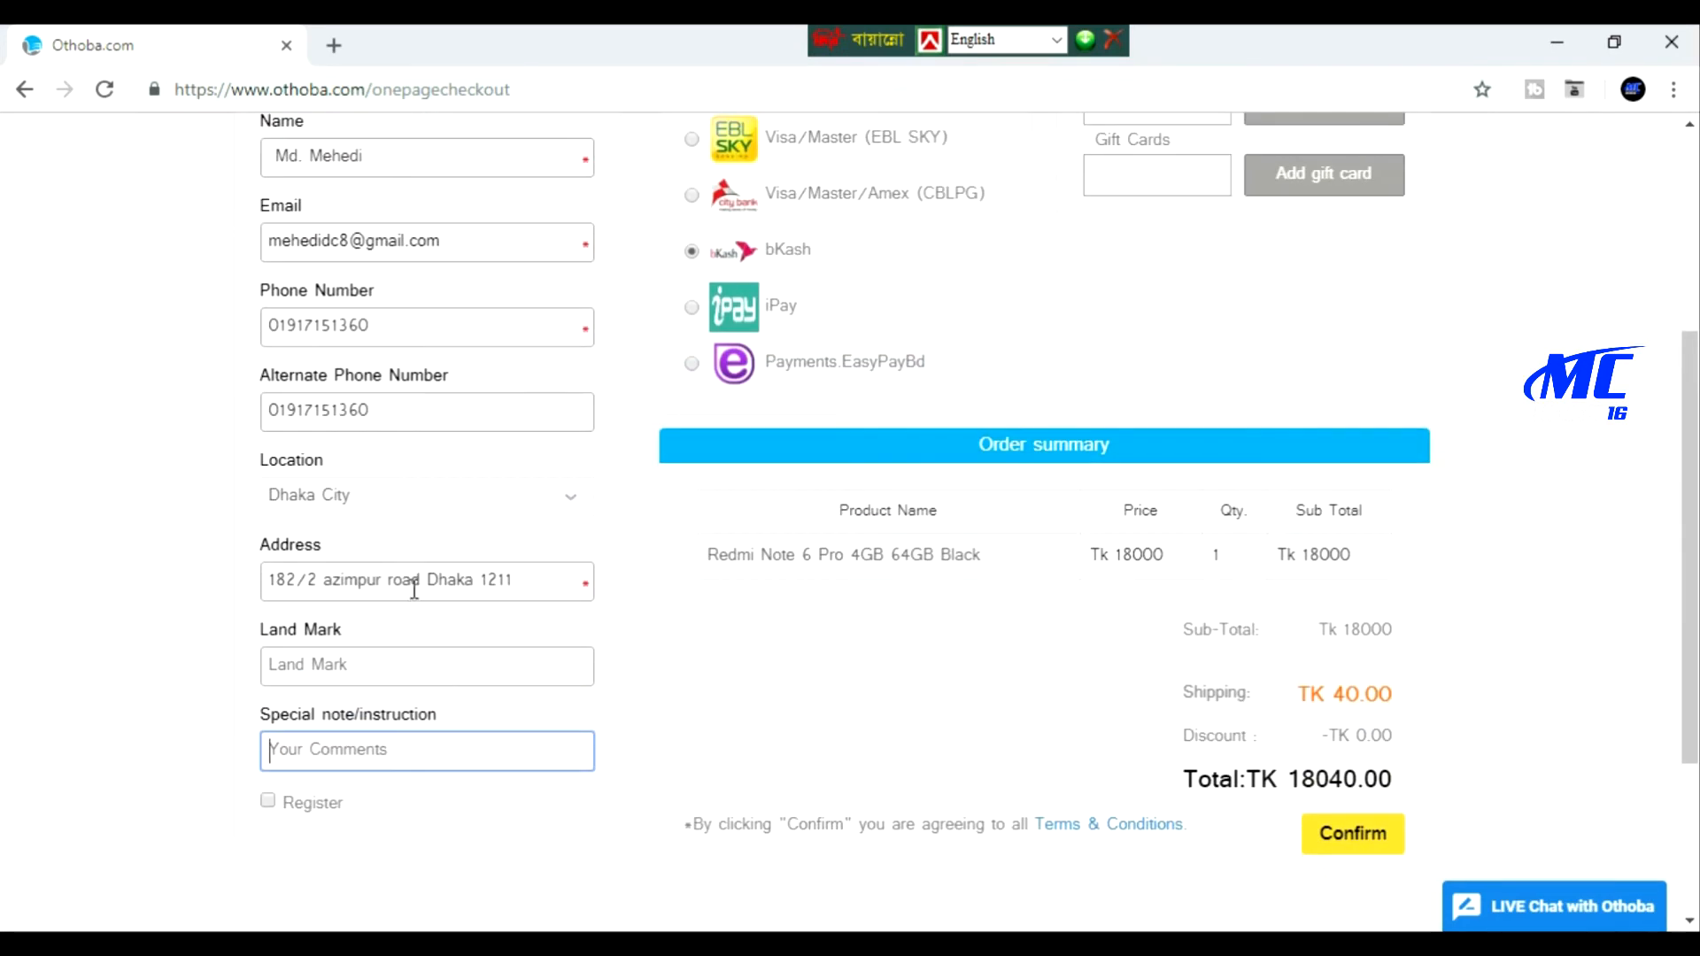
{"action": "left_click", "coordinate": [422, 580]}
{"action": "type", "text": "Near rasulbagh p "}
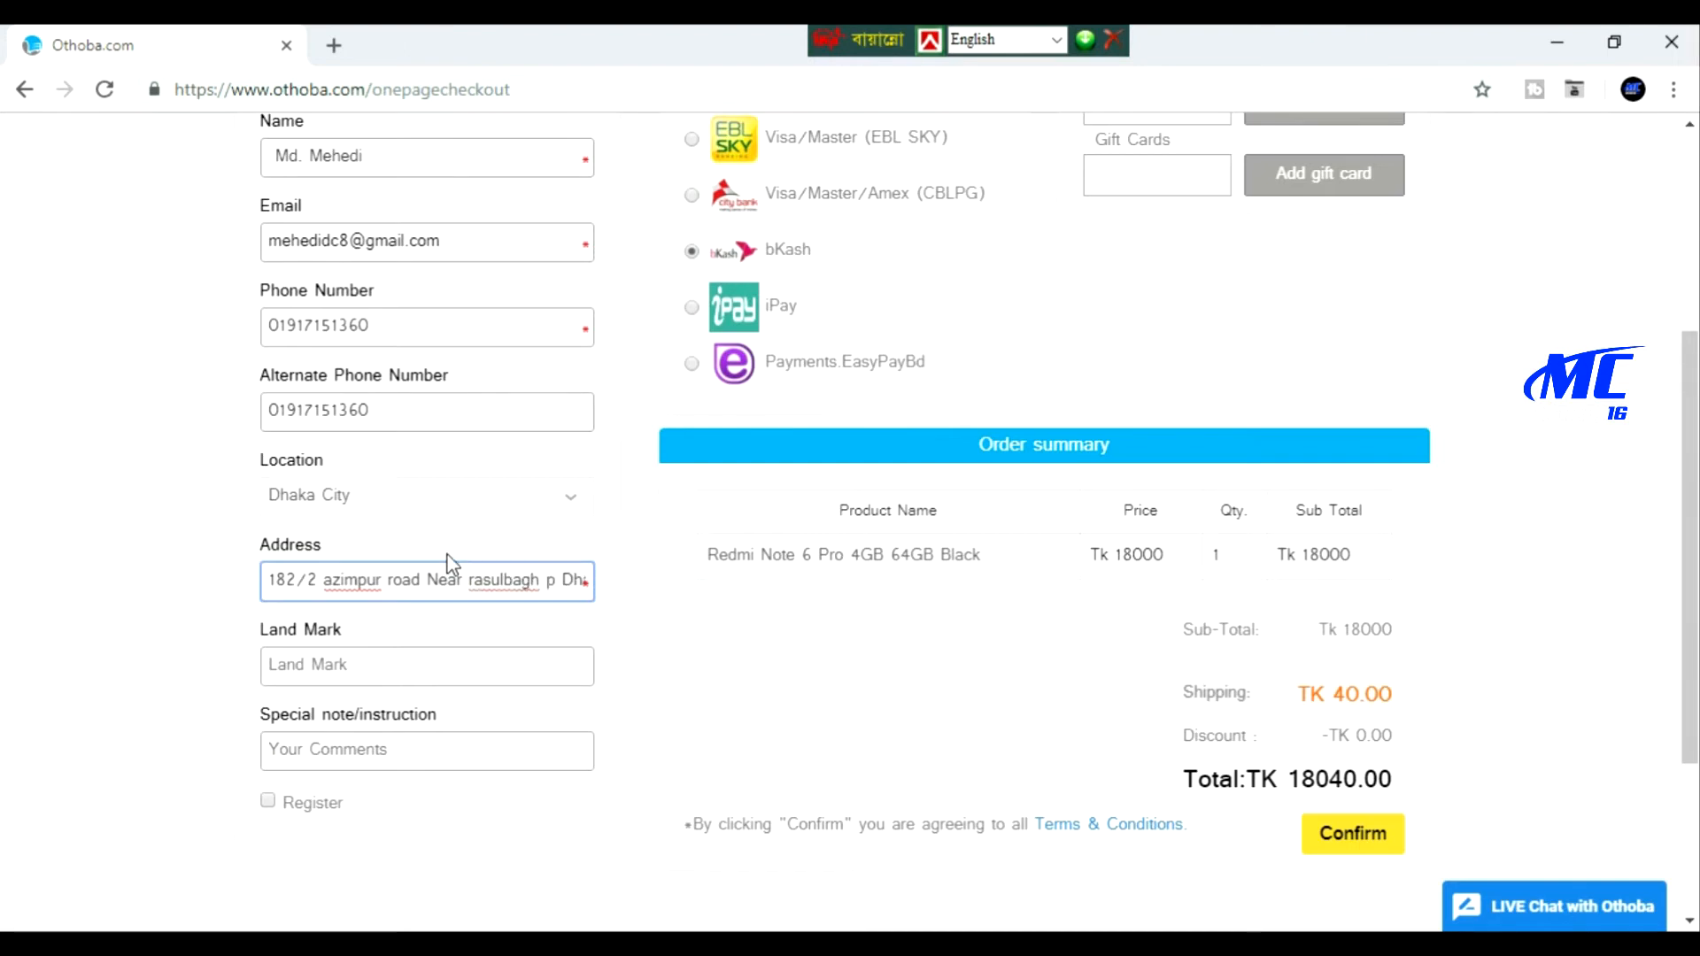
{"action": "type", "text": "rimary s"}
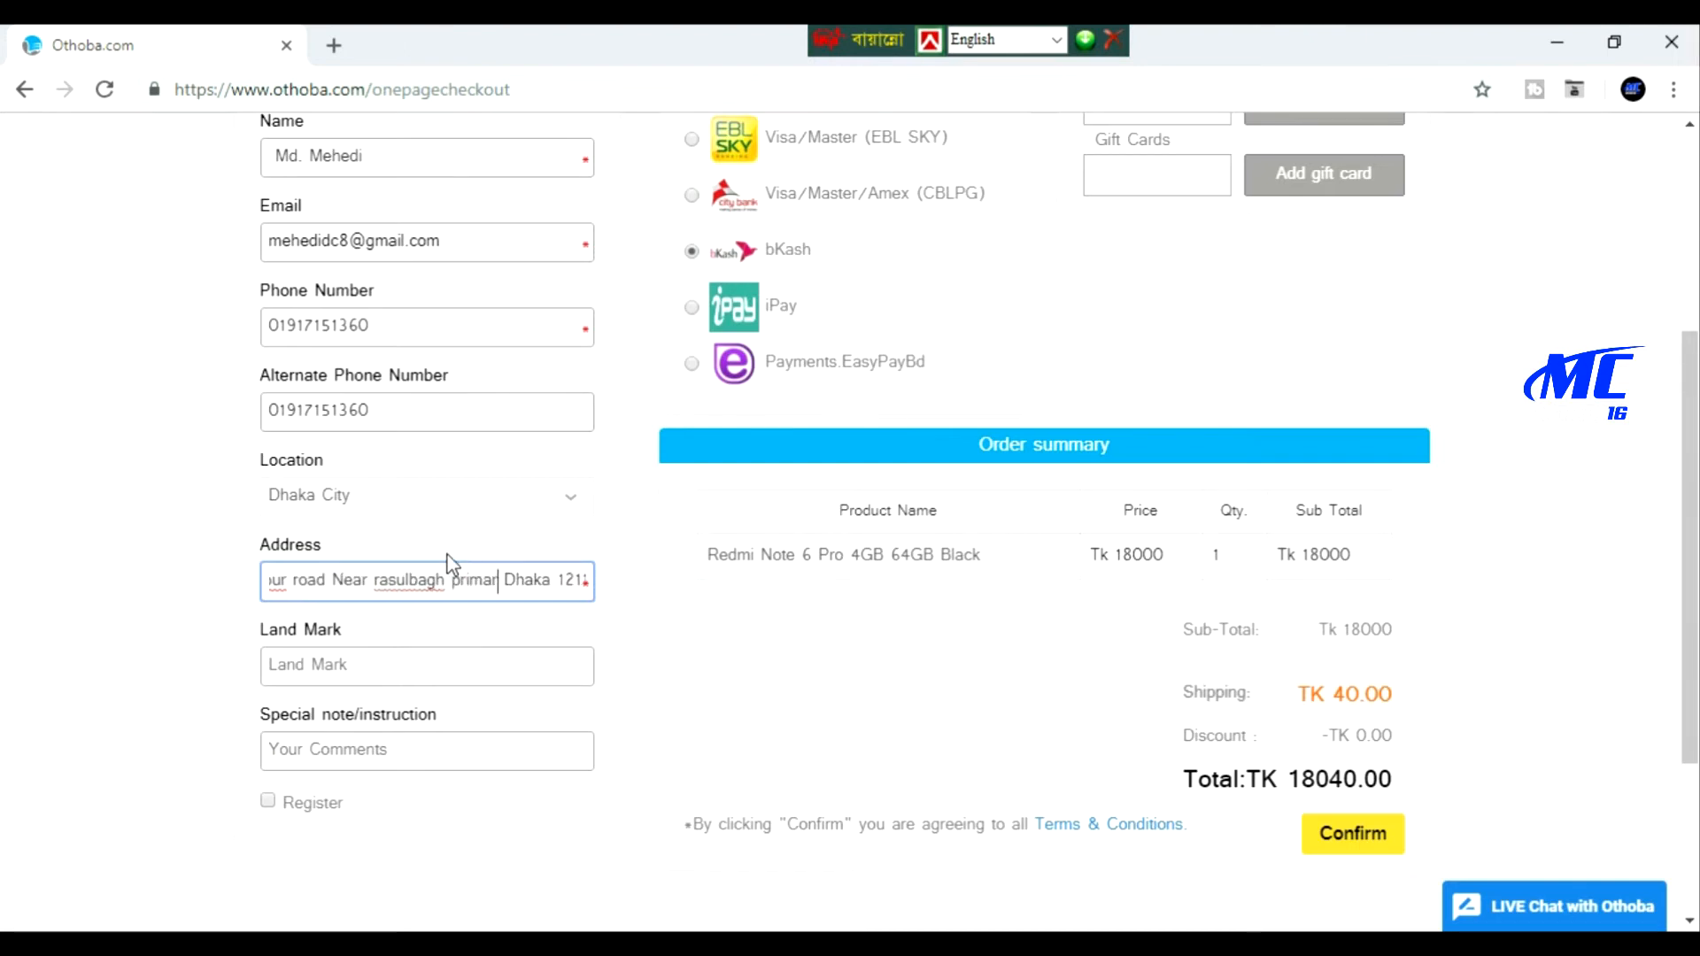
{"action": "type", "text": "chool"}
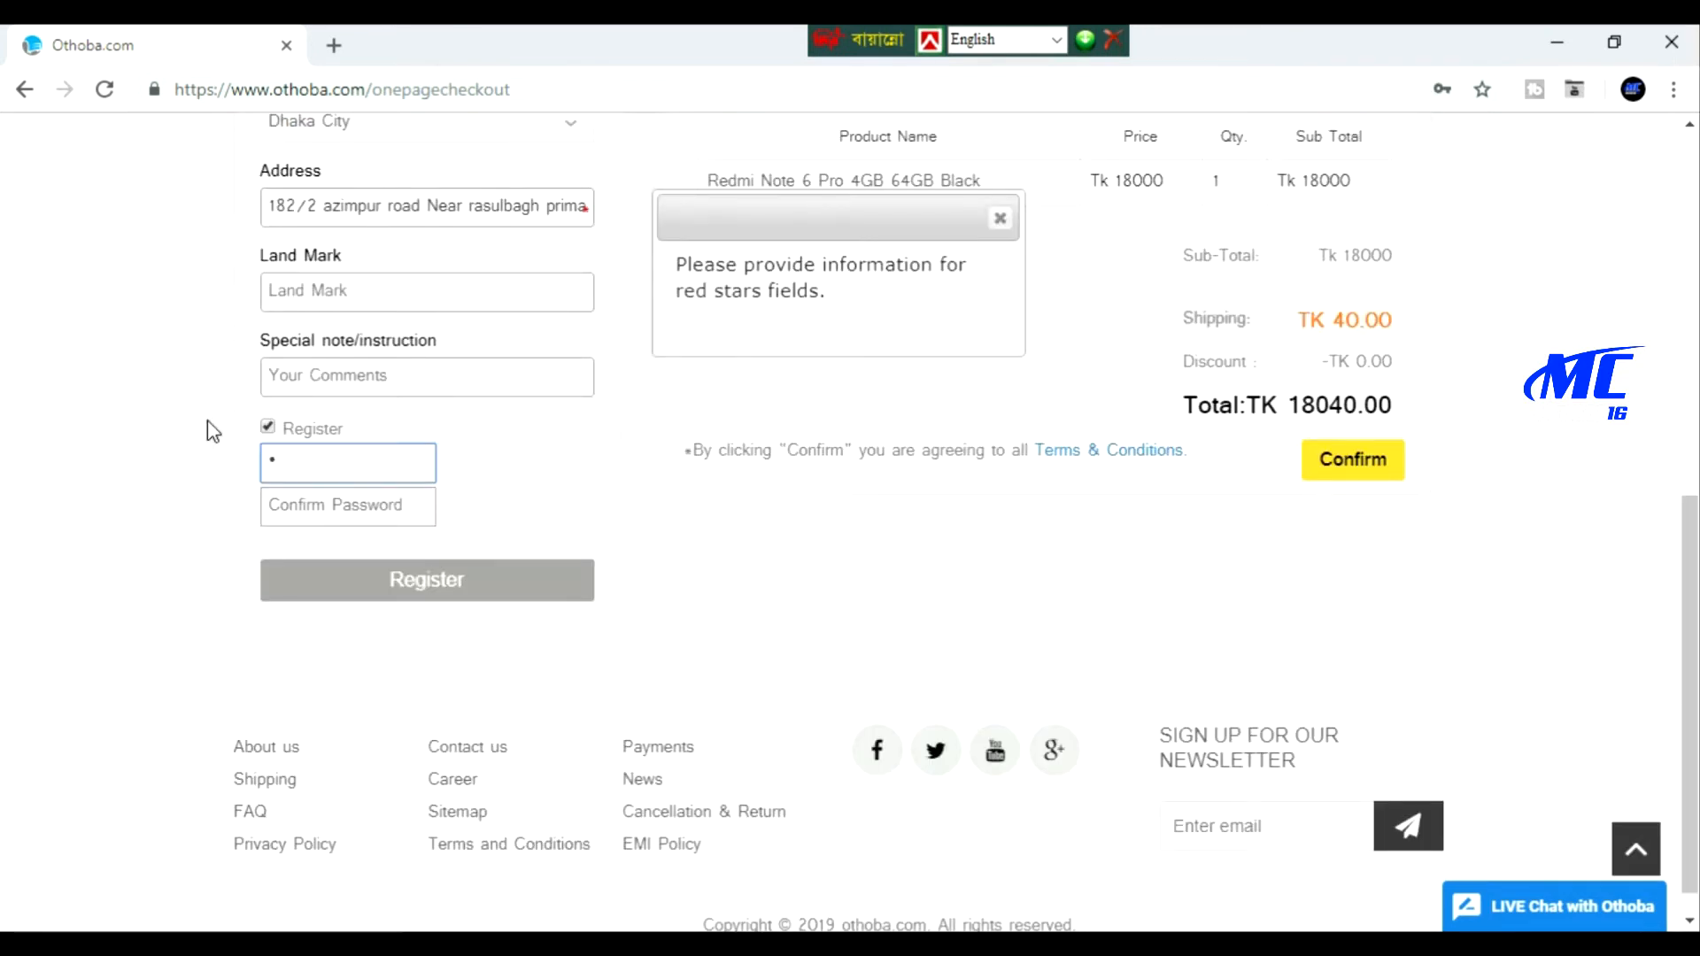
Enter the account password, repeat it in the Confirm Password field and register the customer account
{"action": "key", "text": "BackSpace"}
{"action": "type", "text": "••••••••••"}
{"action": "left_click", "coordinate": [332, 509]}
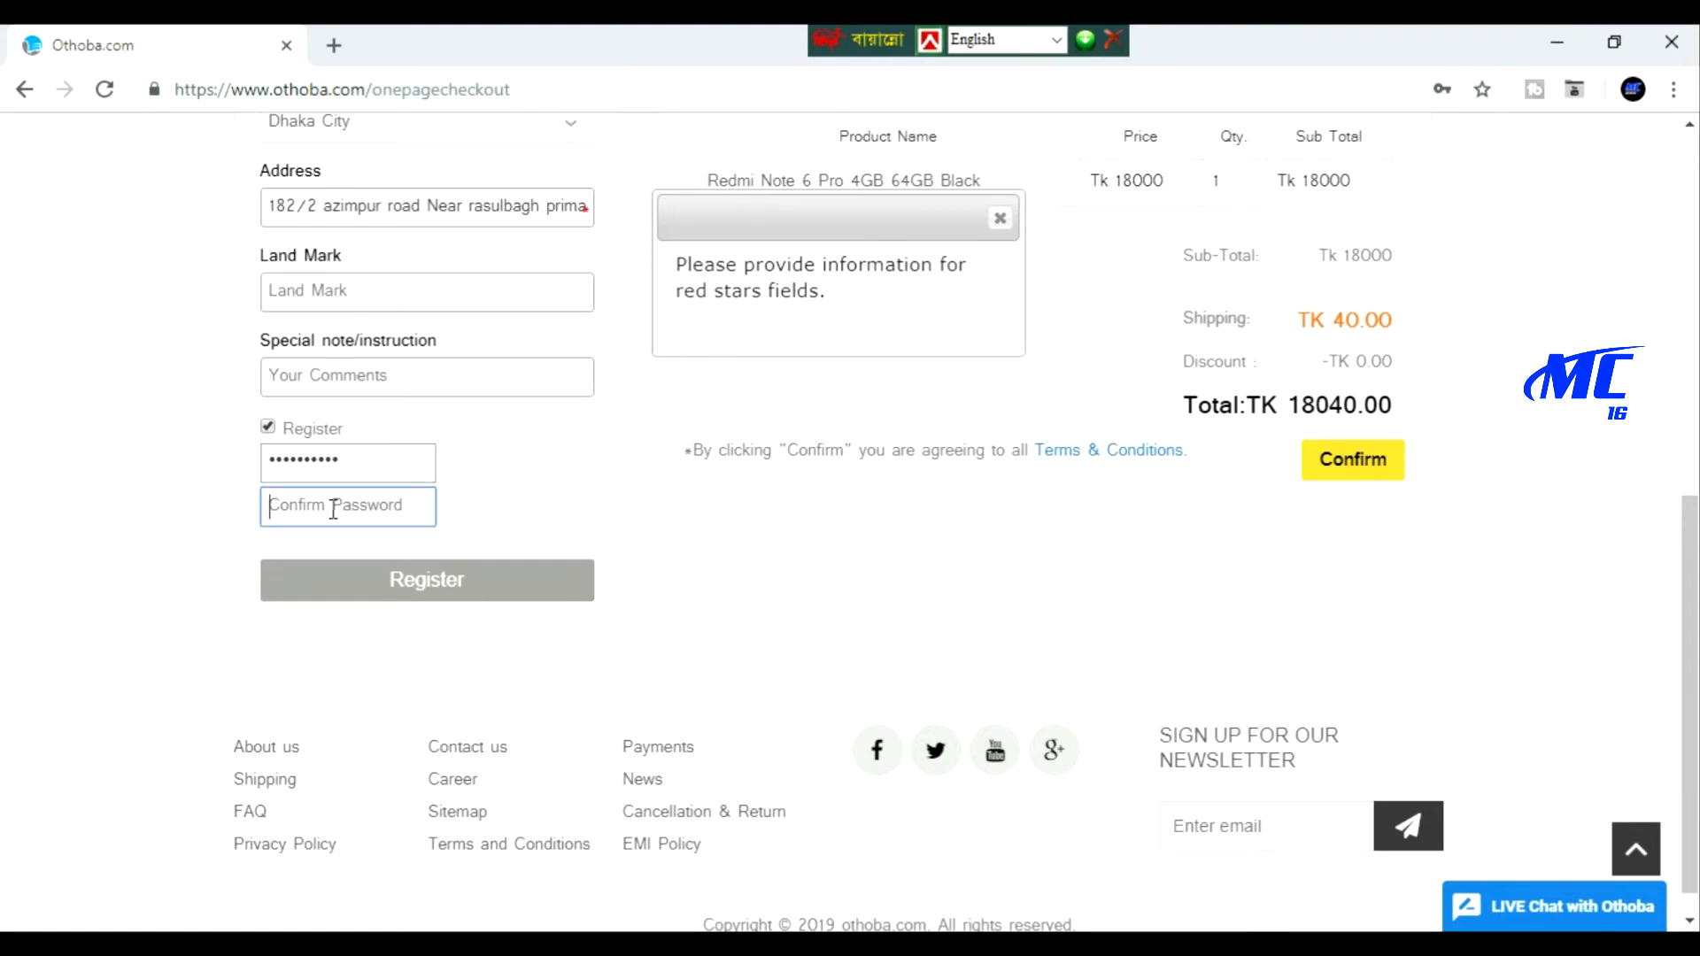
{"action": "type", "text": "•"}
{"action": "left_click", "coordinate": [404, 591]}
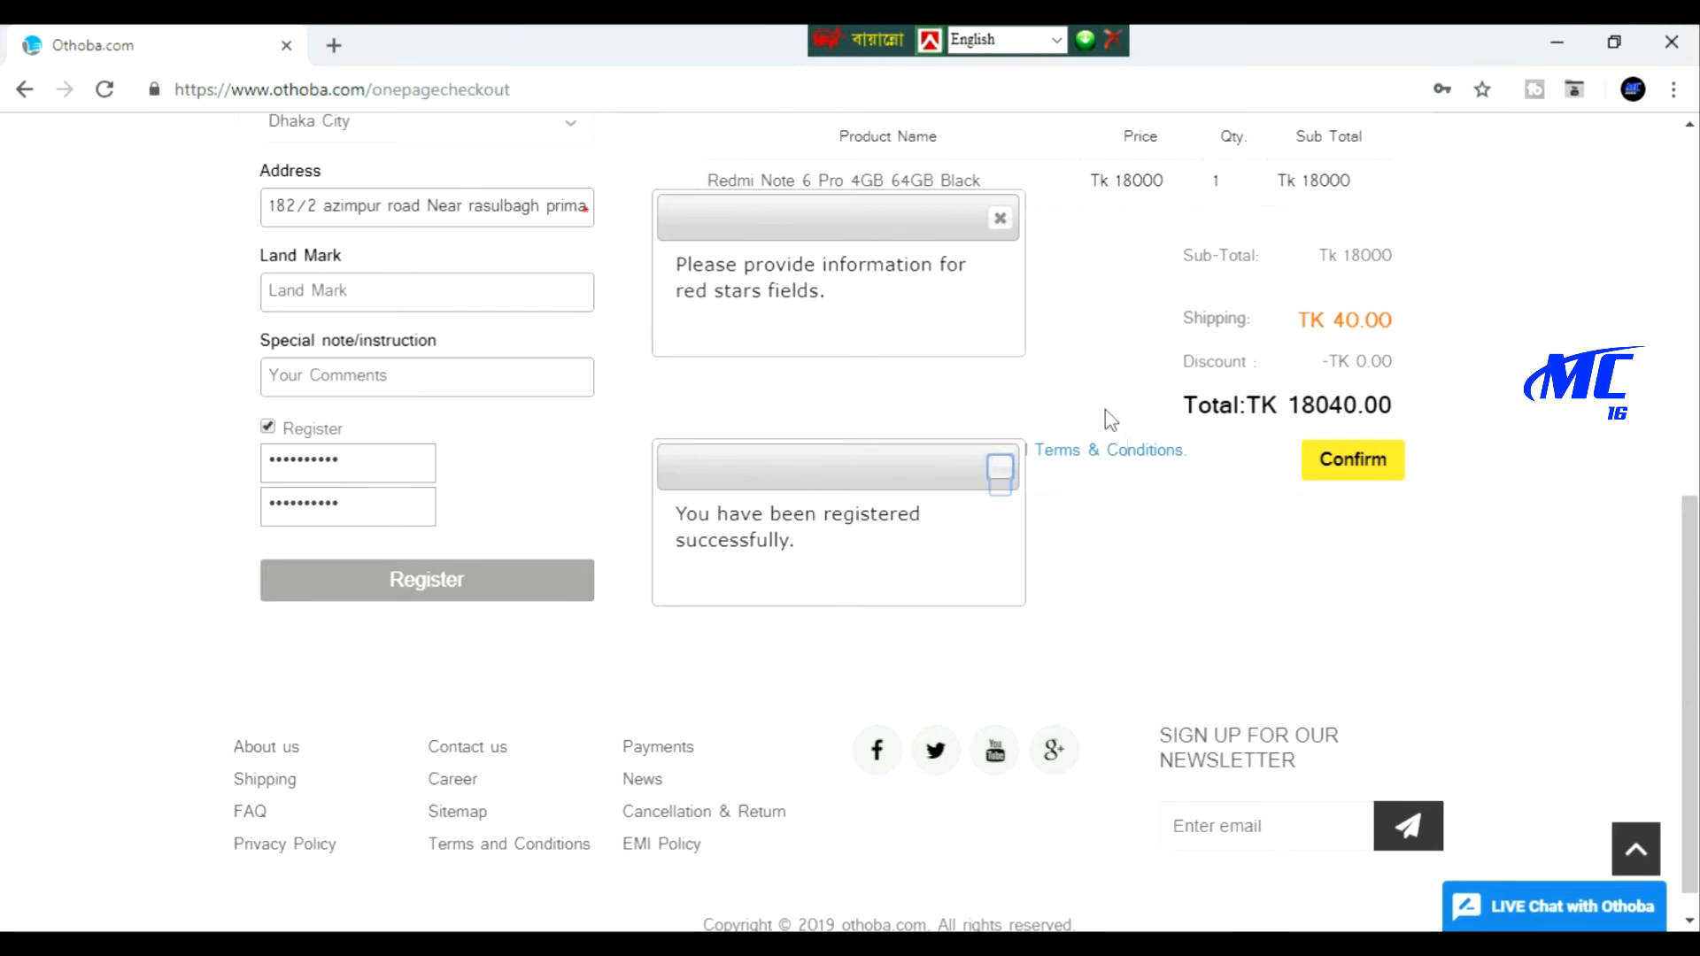
Close both message boxes, confirm the order and decline to save the password in the browser
{"action": "left_click", "coordinate": [1000, 218]}
{"action": "left_click", "coordinate": [999, 467]}
{"action": "scroll", "coordinate": [1239, 576], "scroll_direction": "up", "scroll_amount": 3}
{"action": "left_click", "coordinate": [1335, 688]}
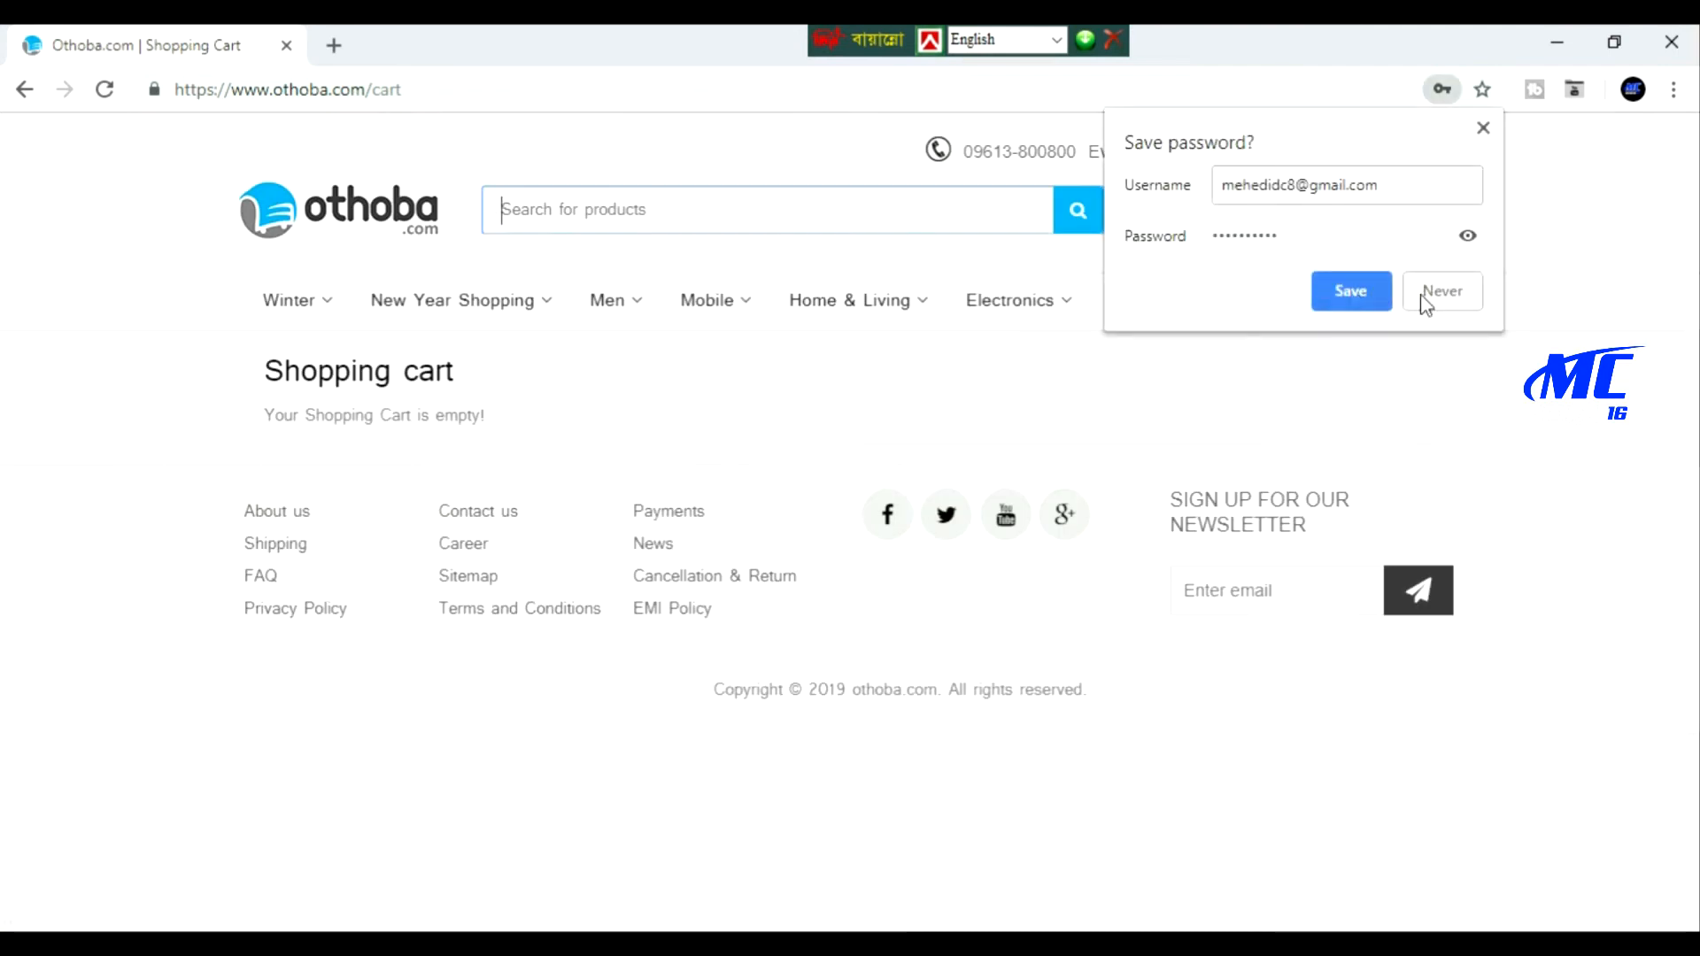
{"action": "left_click", "coordinate": [1456, 306]}
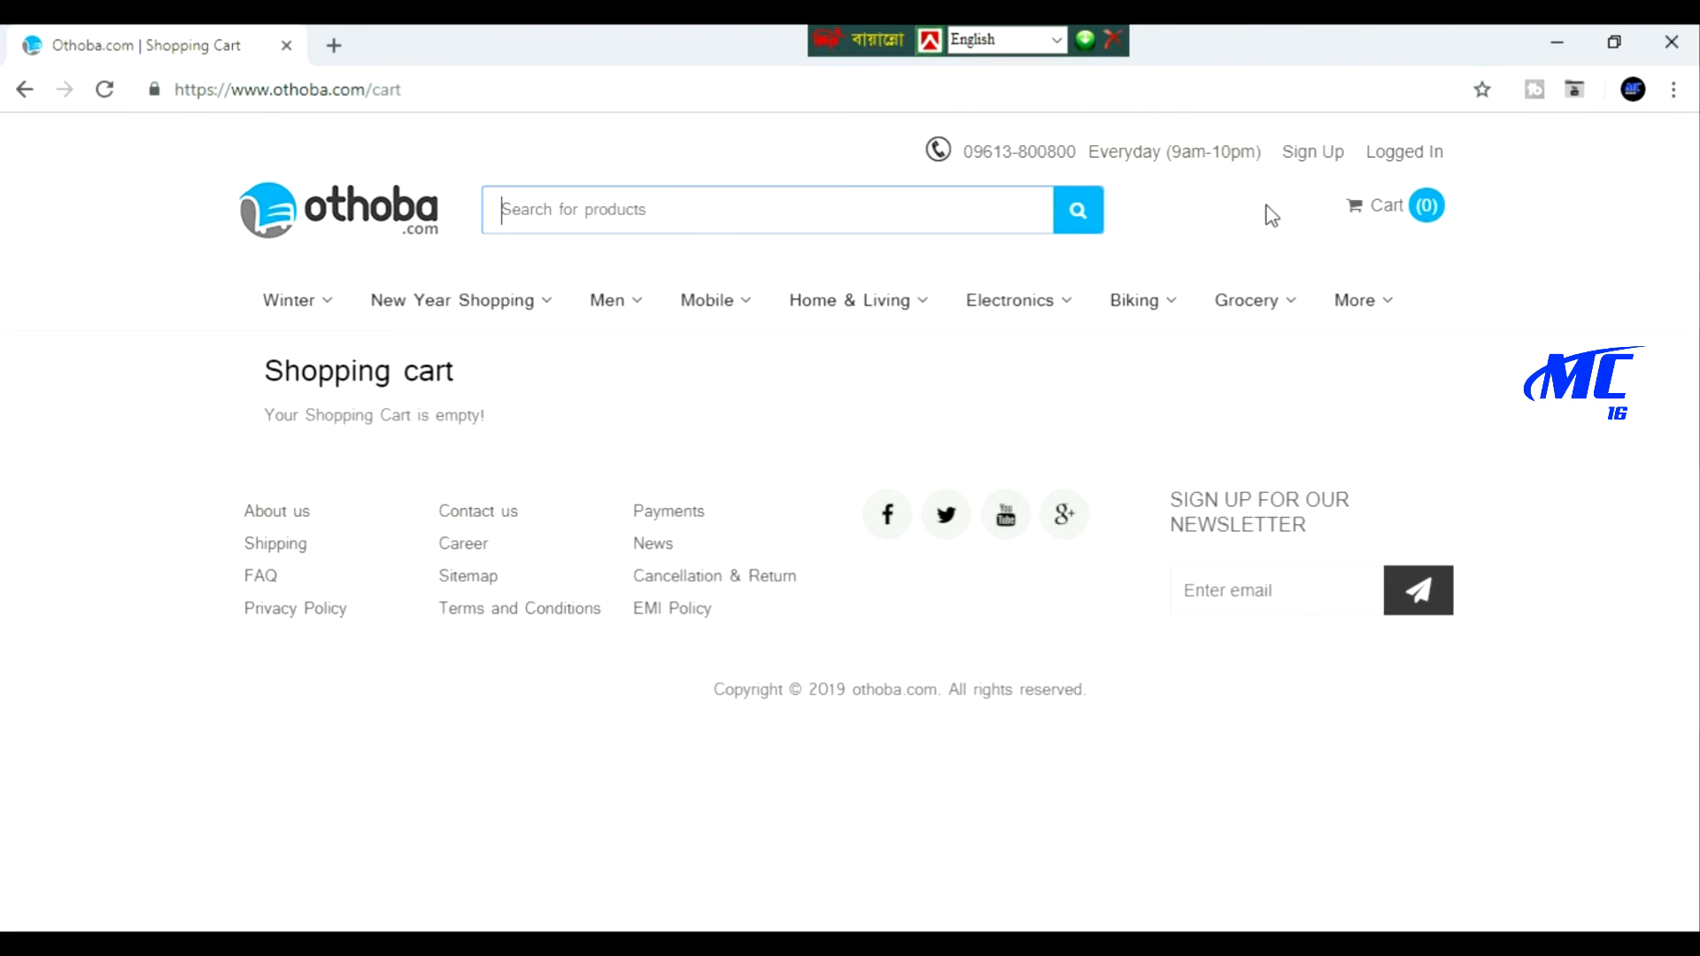
Open My Account, reloading the page after the gateway error, and review the personal details, address and contact information
{"action": "mouse_move", "coordinate": [1308, 152]}
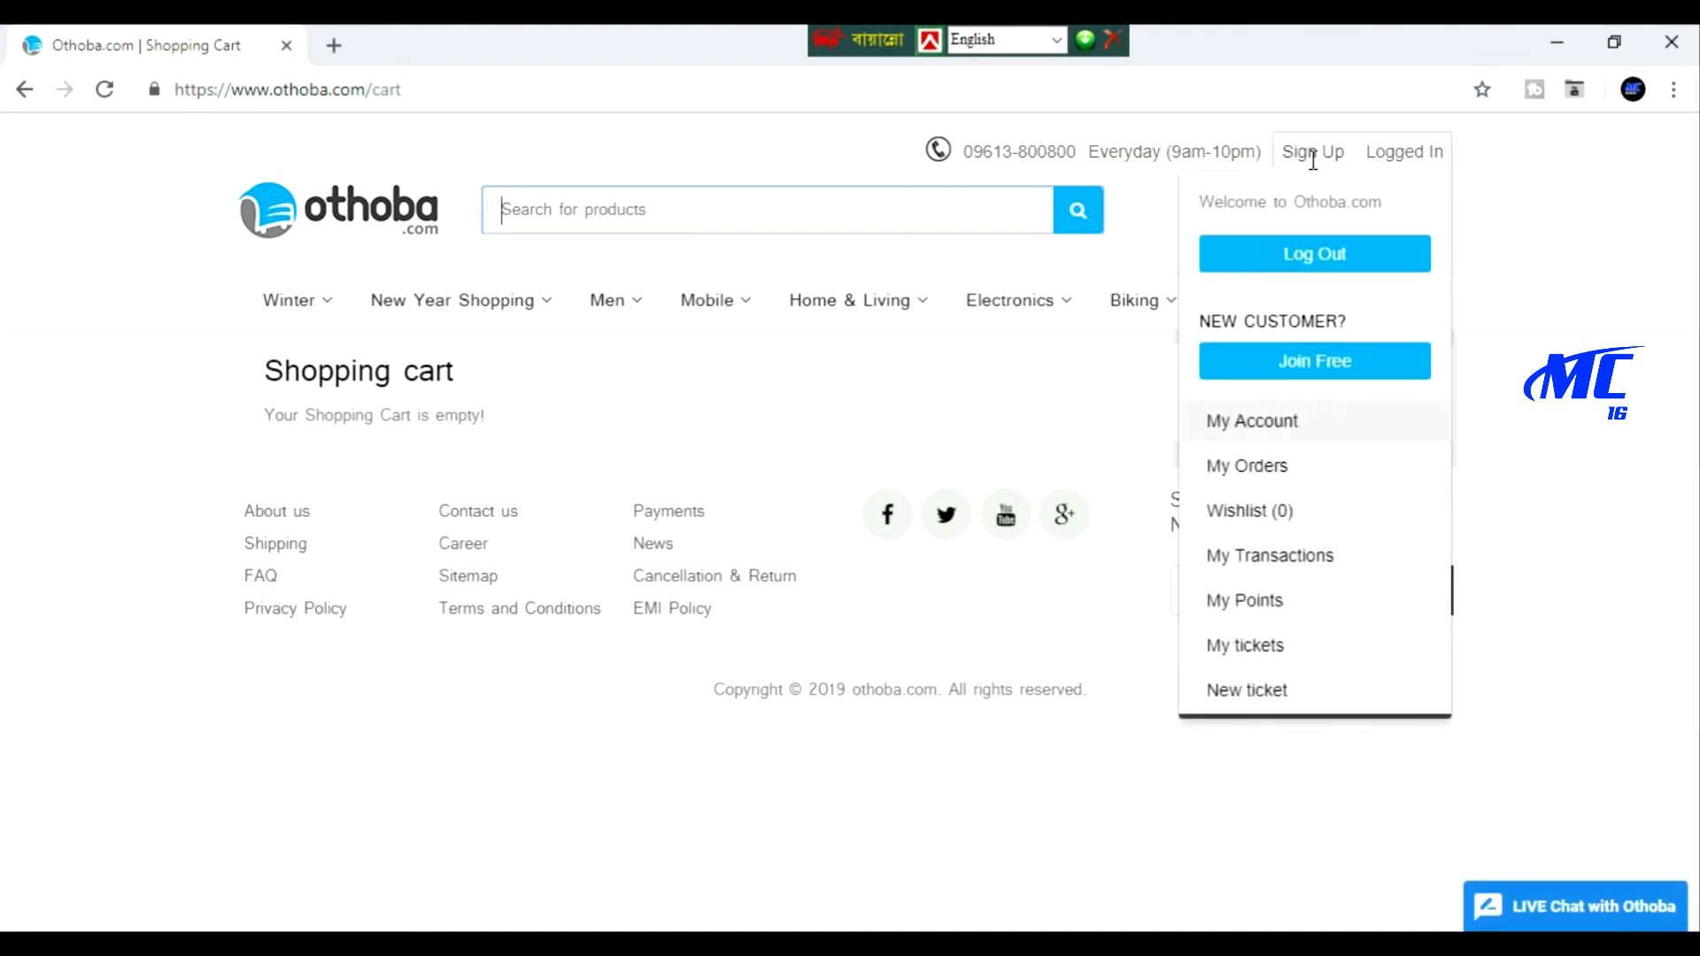
{"action": "left_click", "coordinate": [1250, 435]}
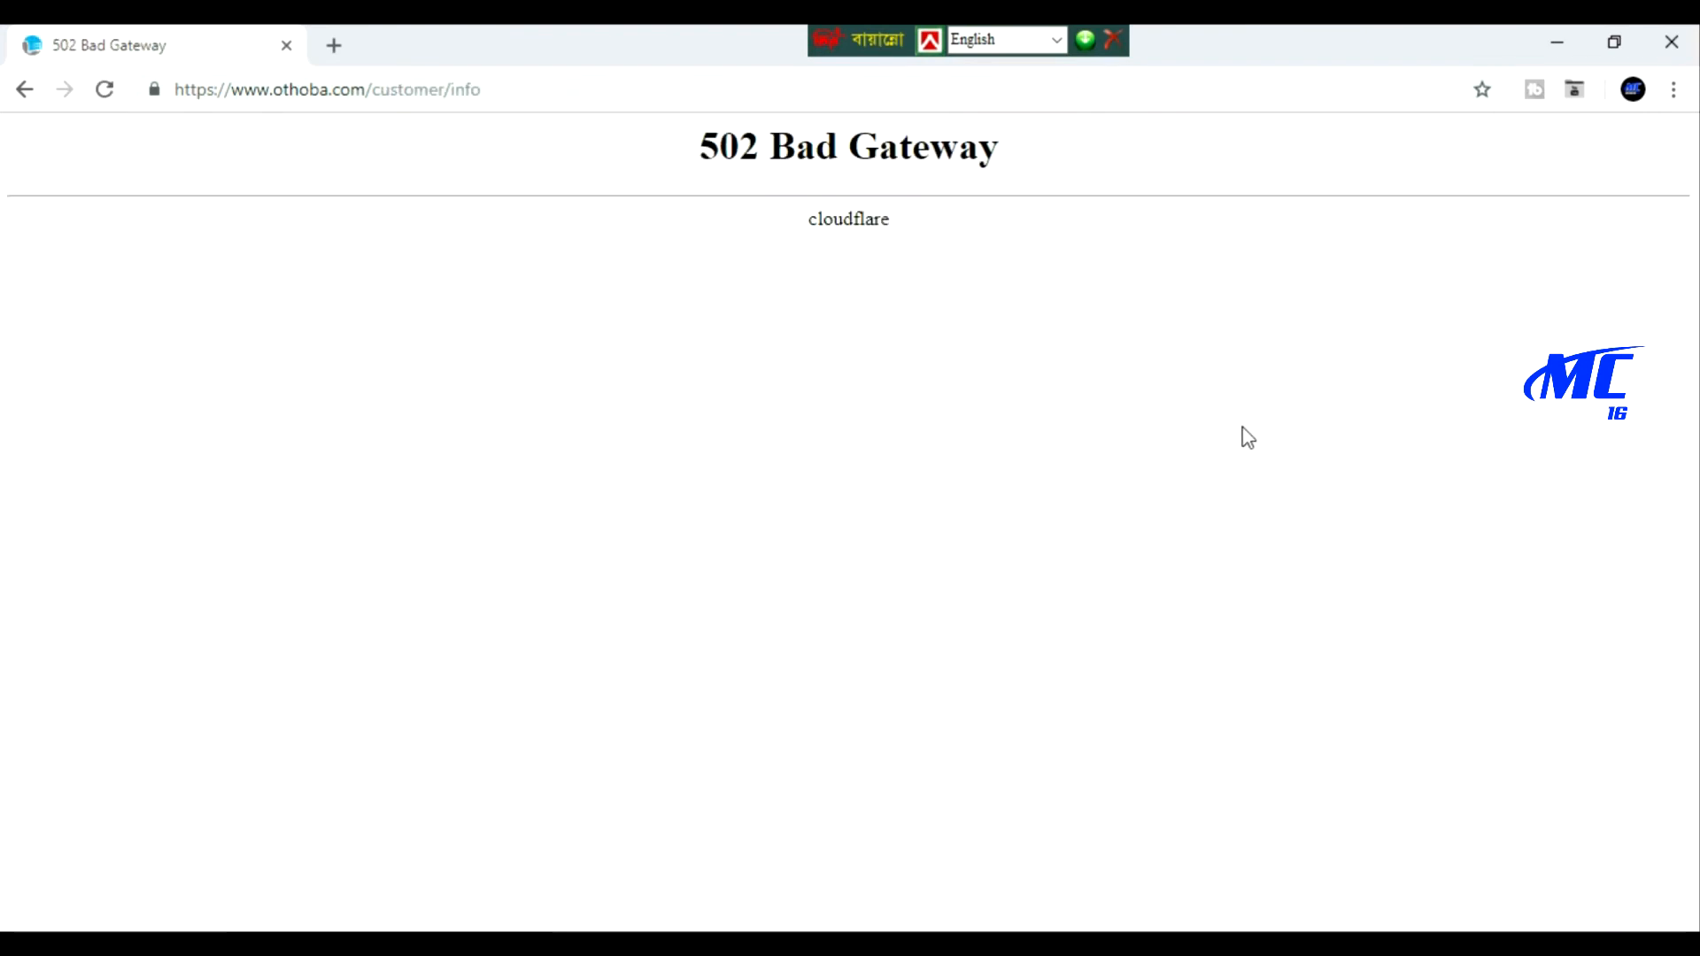
{"action": "left_click", "coordinate": [106, 89]}
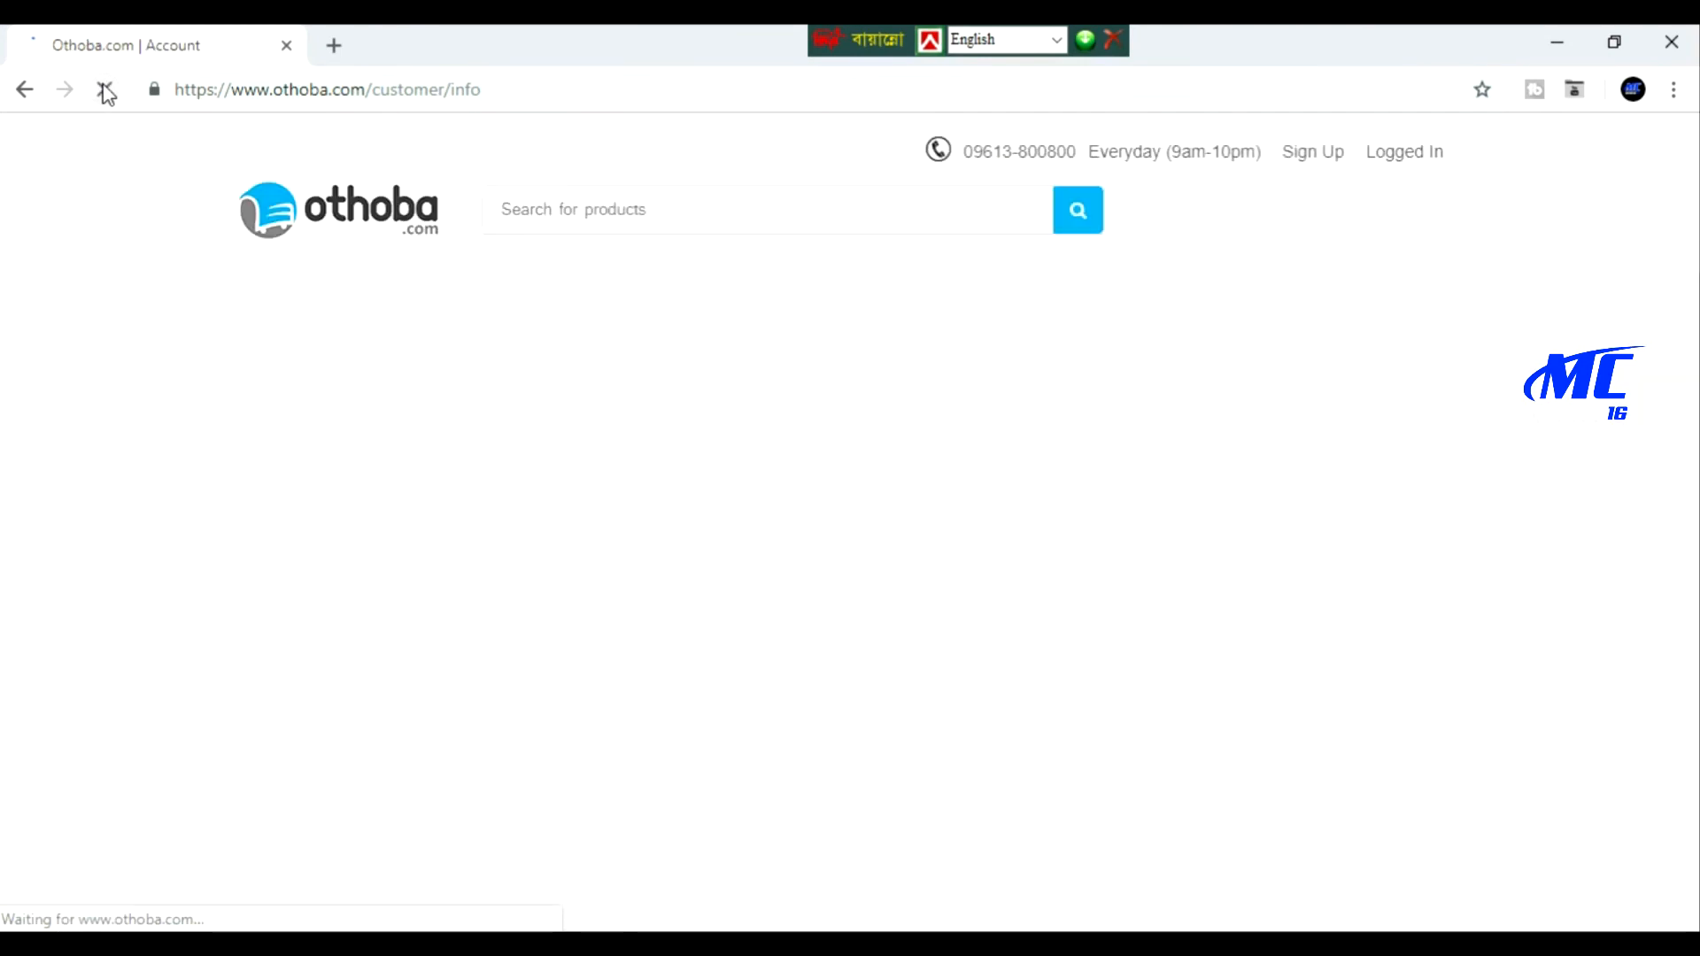
{"action": "scroll", "coordinate": [902, 529], "scroll_direction": "down", "scroll_amount": 1}
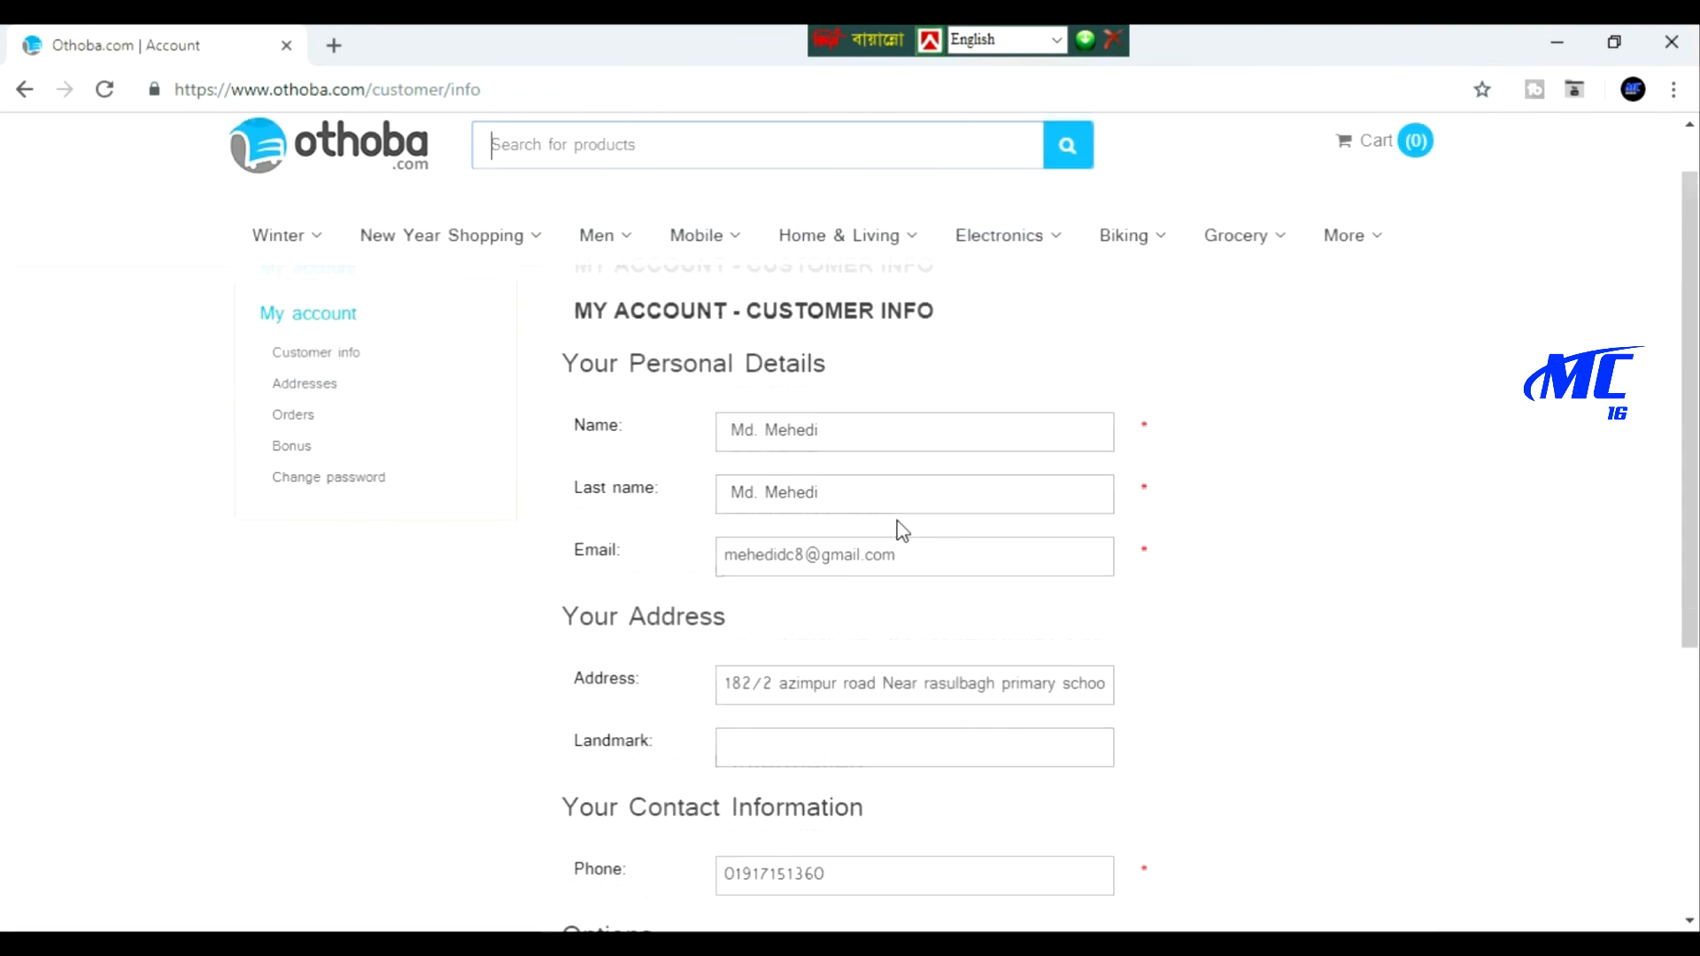
{"action": "scroll", "coordinate": [863, 495], "scroll_direction": "down", "scroll_amount": 2}
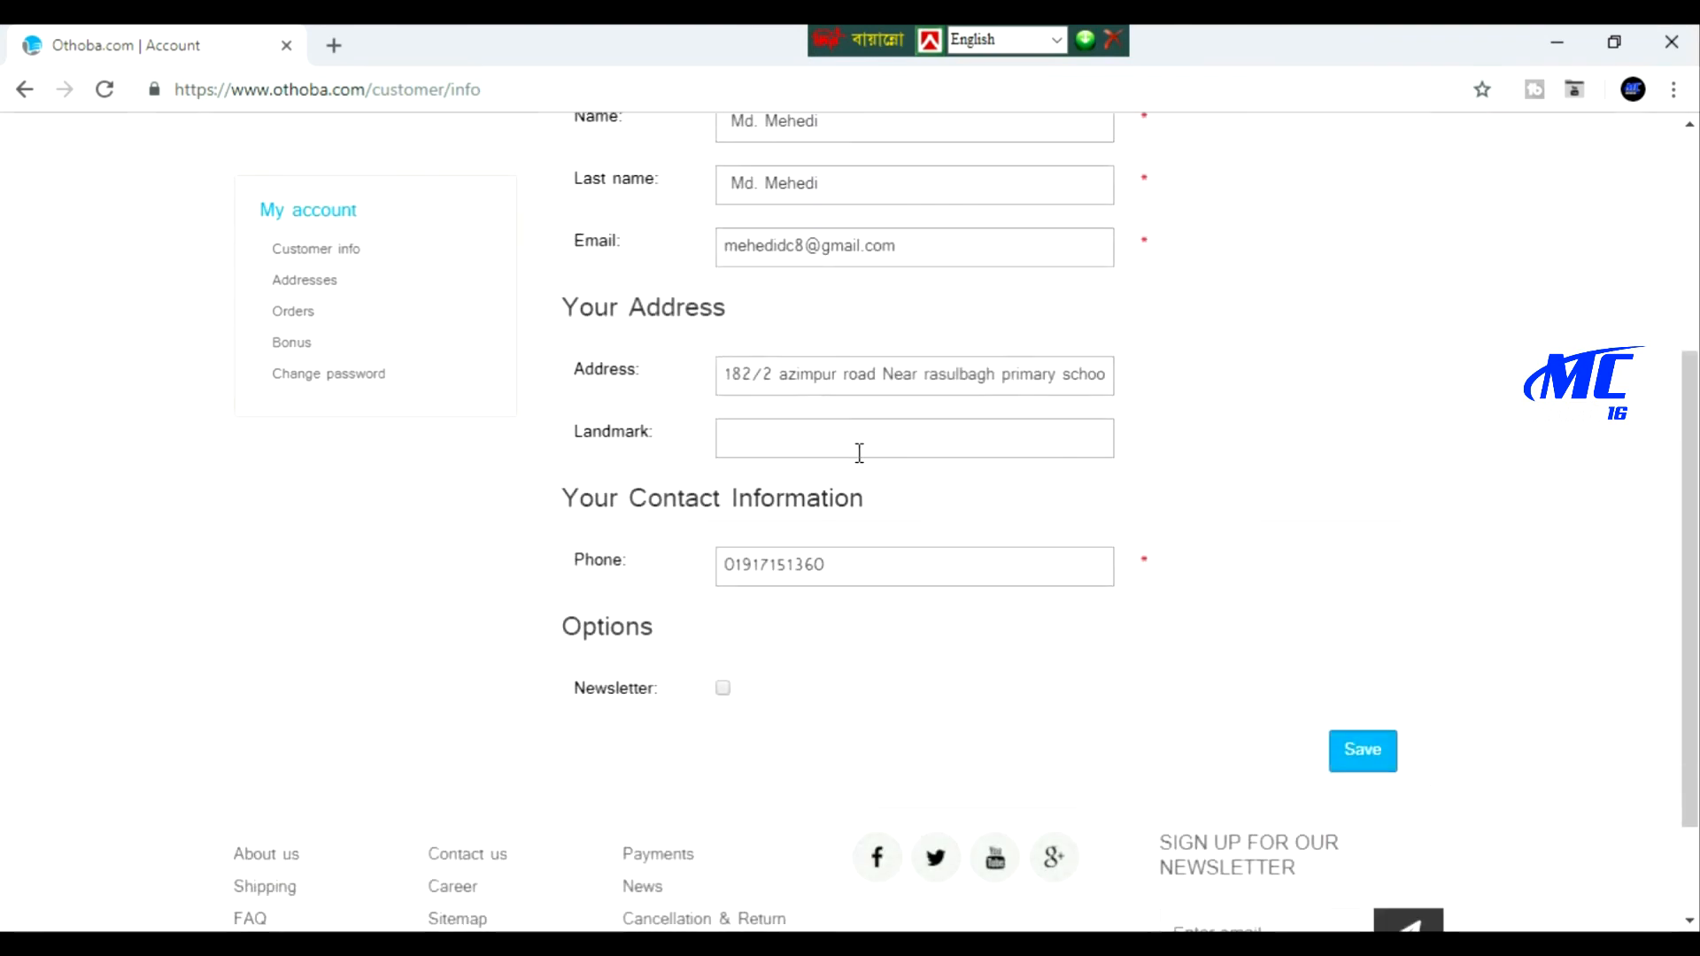
{"action": "scroll", "coordinate": [859, 460], "scroll_direction": "down", "scroll_amount": 2}
{"action": "scroll", "coordinate": [857, 480], "scroll_direction": "up", "scroll_amount": 6}
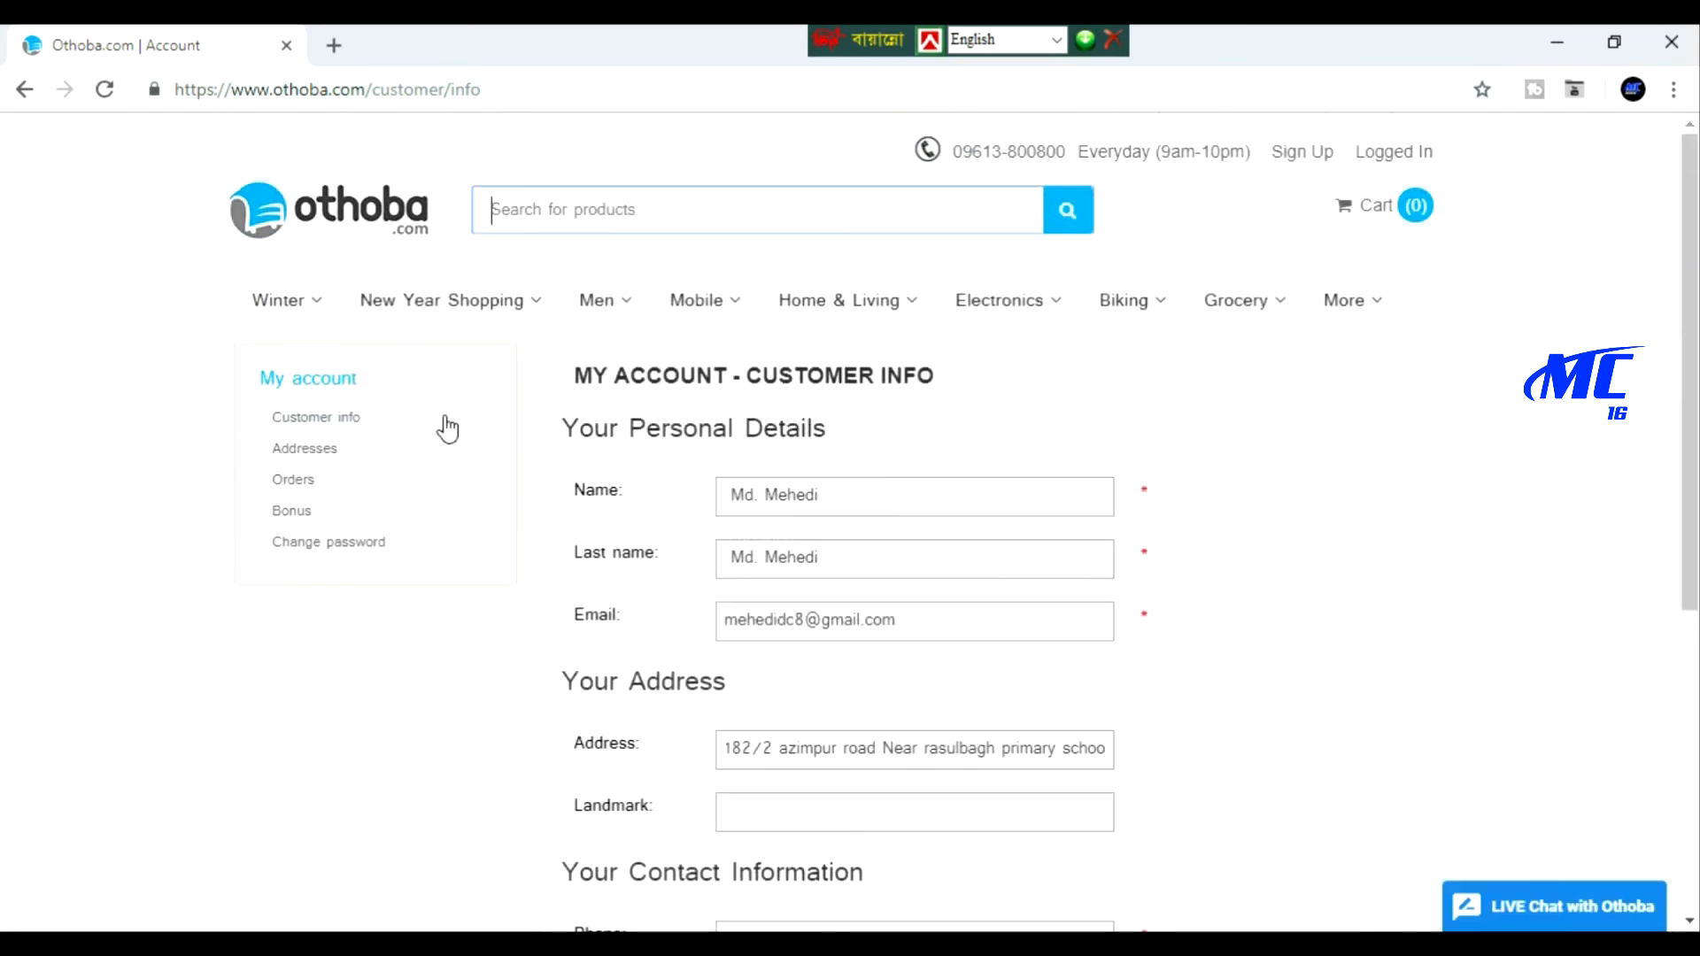
Open the account's Orders page, reloading it after the gateway error, to check the placed order
{"action": "left_click", "coordinate": [295, 479]}
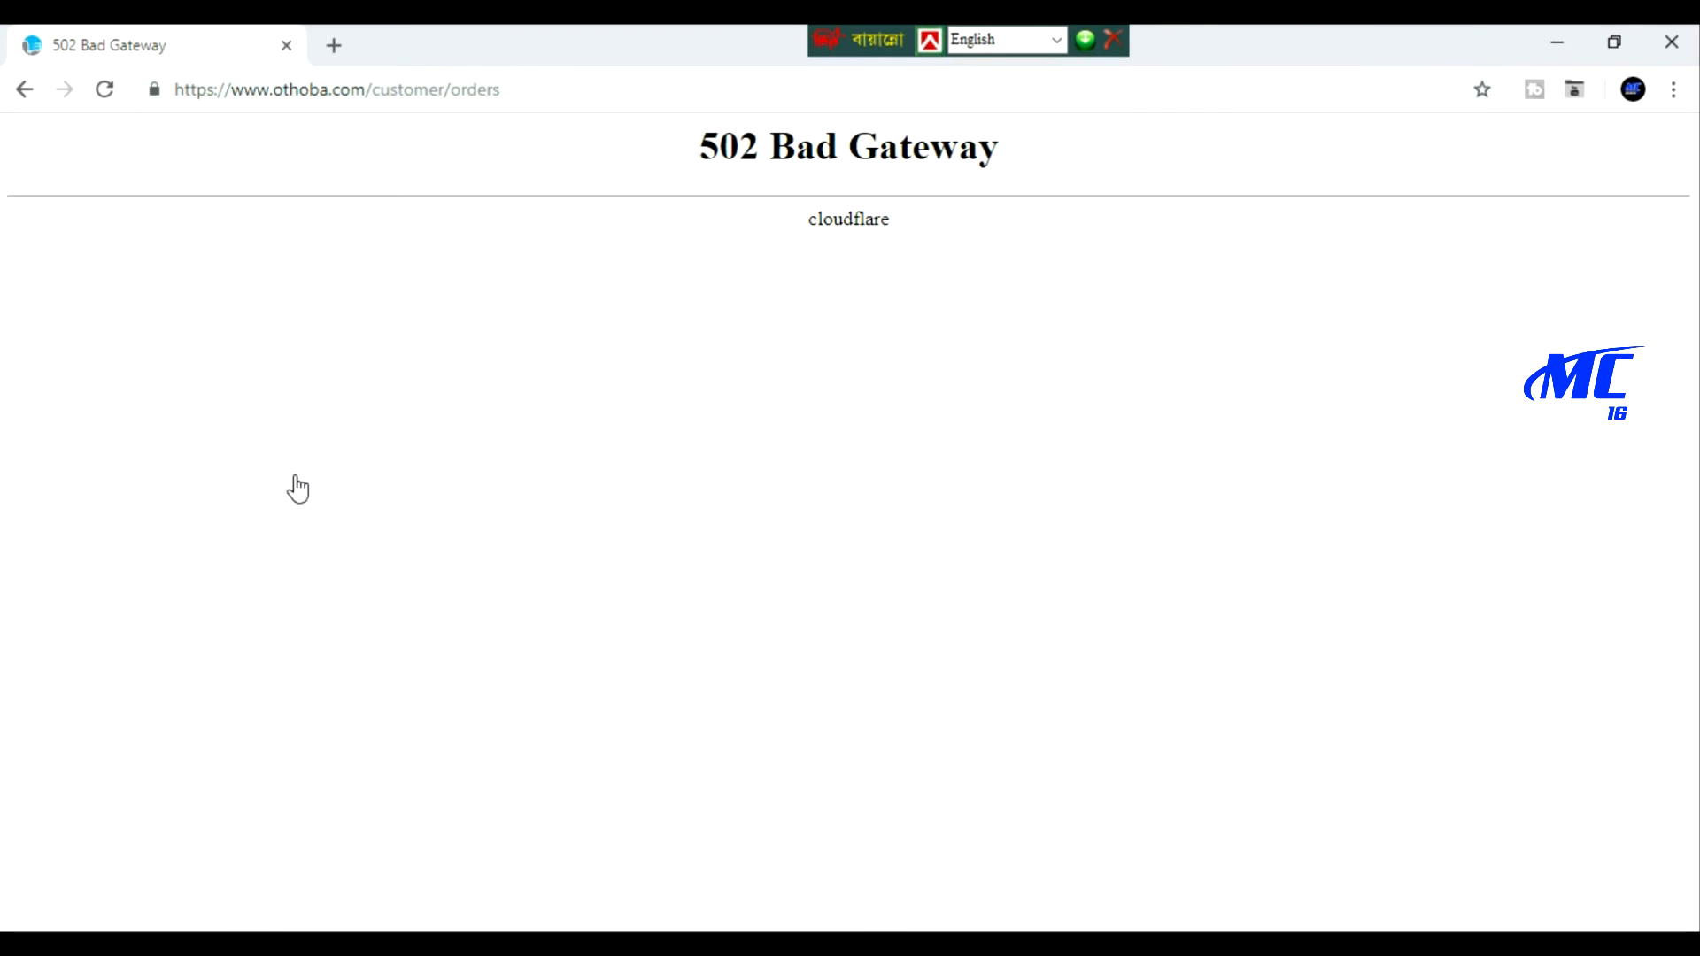
{"action": "left_click", "coordinate": [104, 89]}
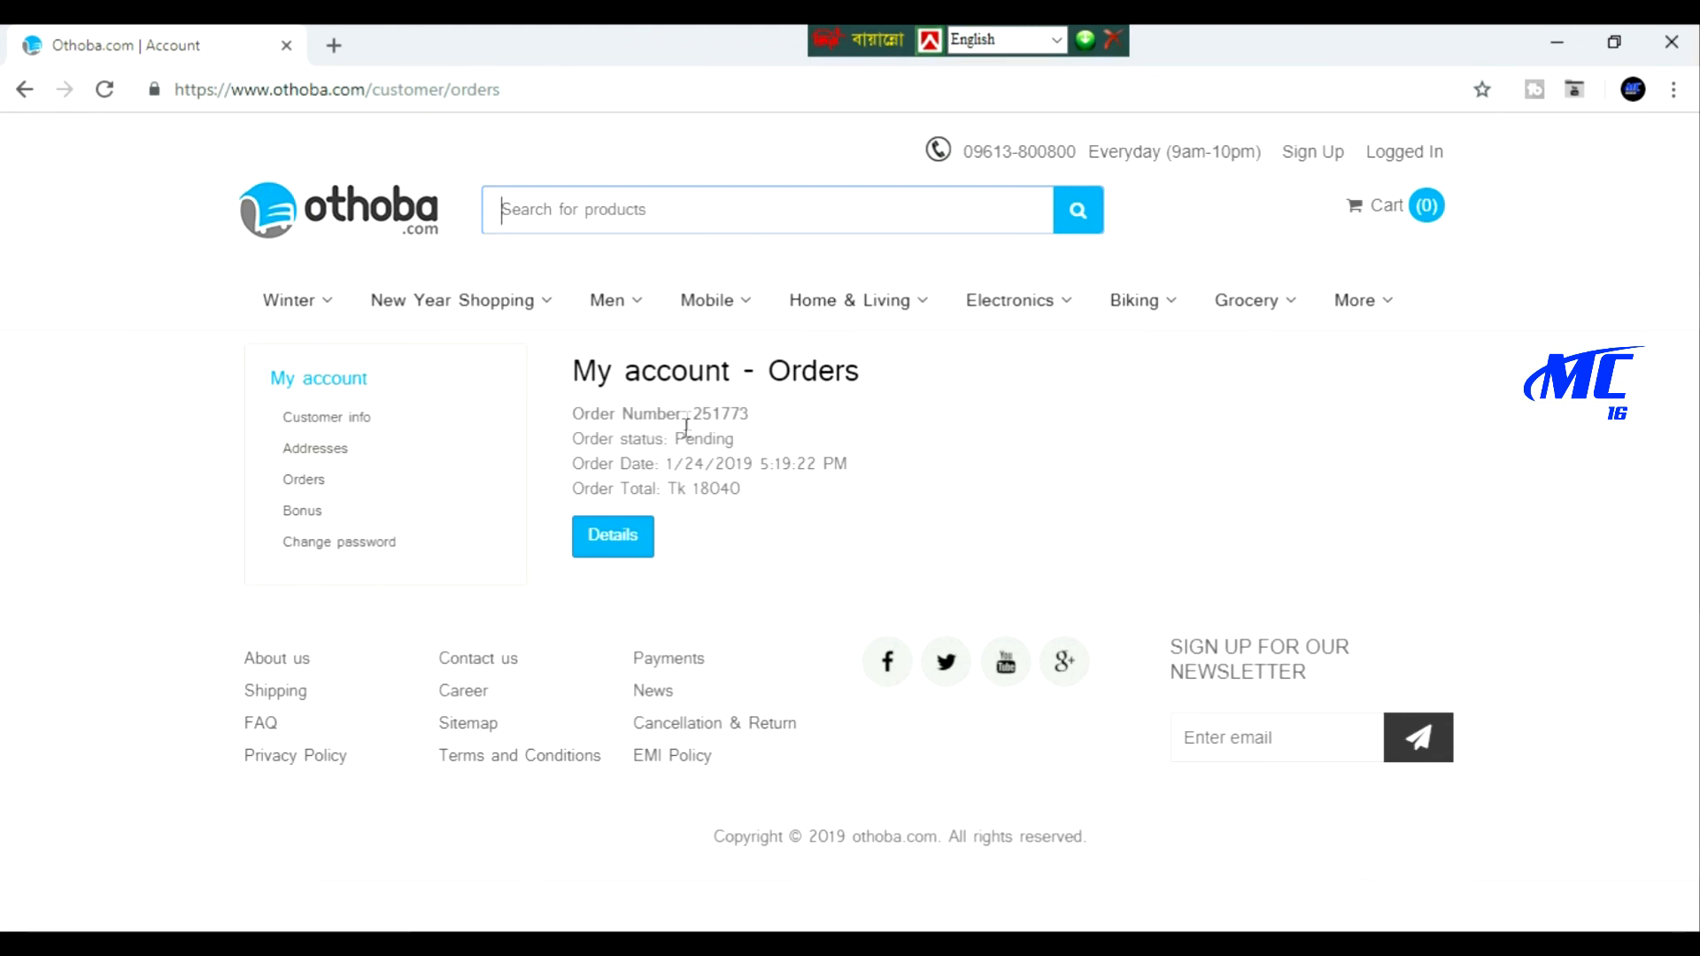
Check the order number, open the order's details and review its addresses, payment method, product and order total
{"action": "left_click_drag", "start_coordinate": [696, 413], "coordinate": [759, 421]}
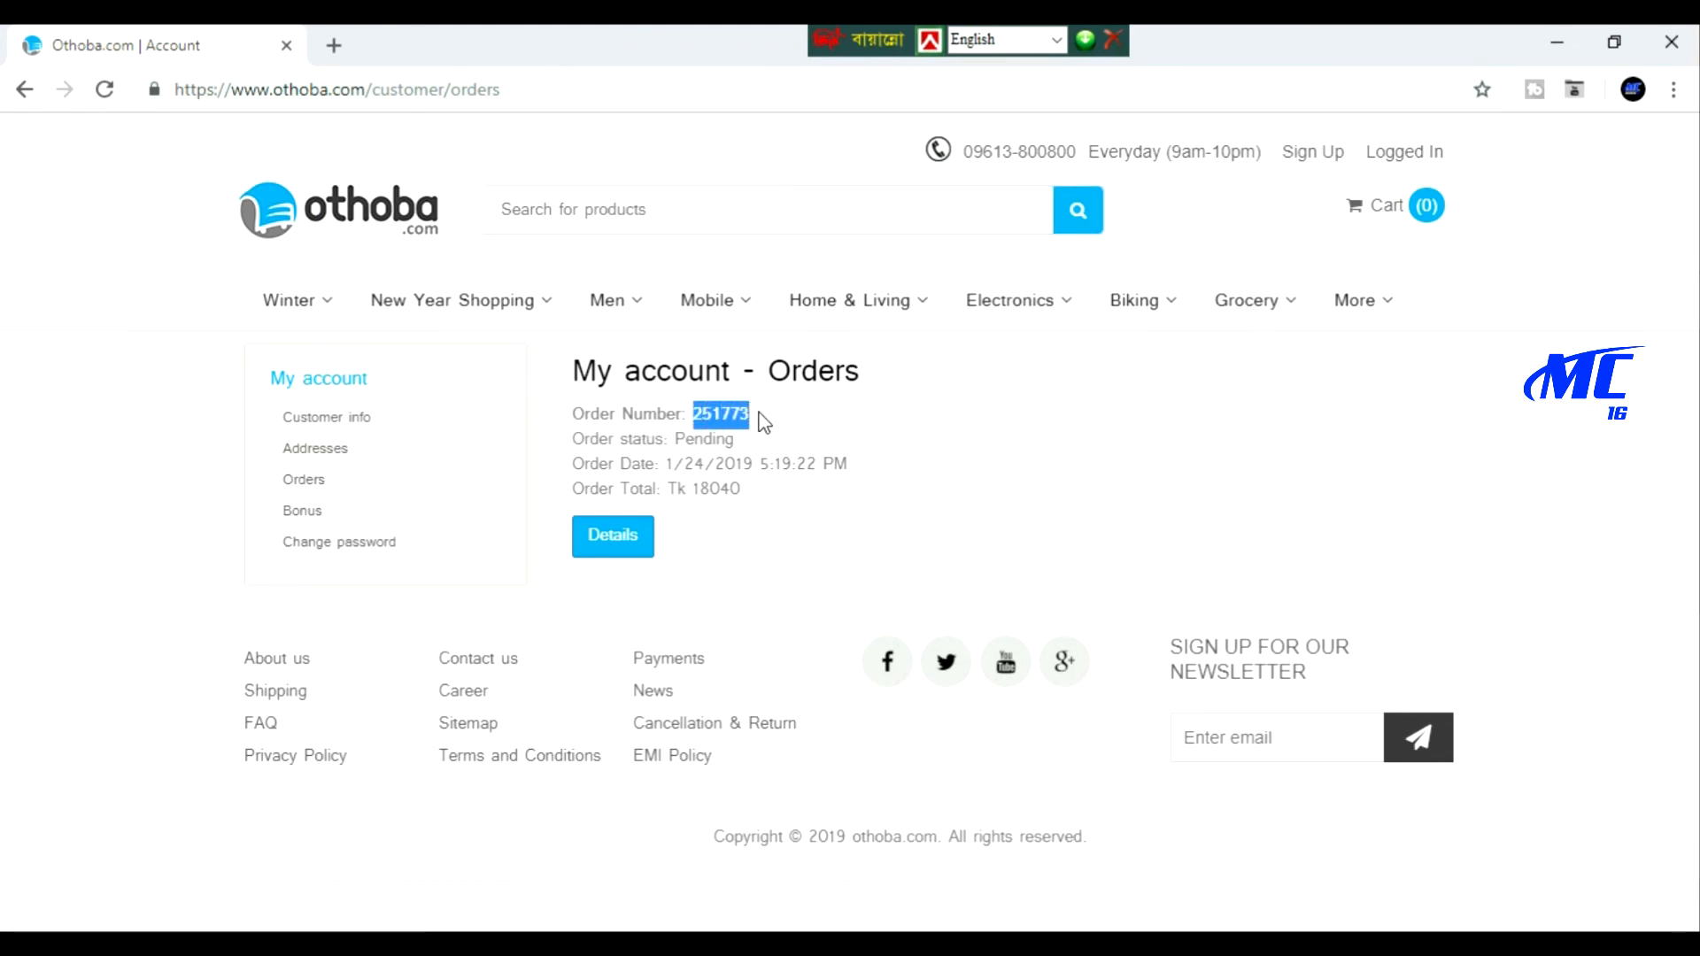
{"action": "left_click", "coordinate": [741, 426]}
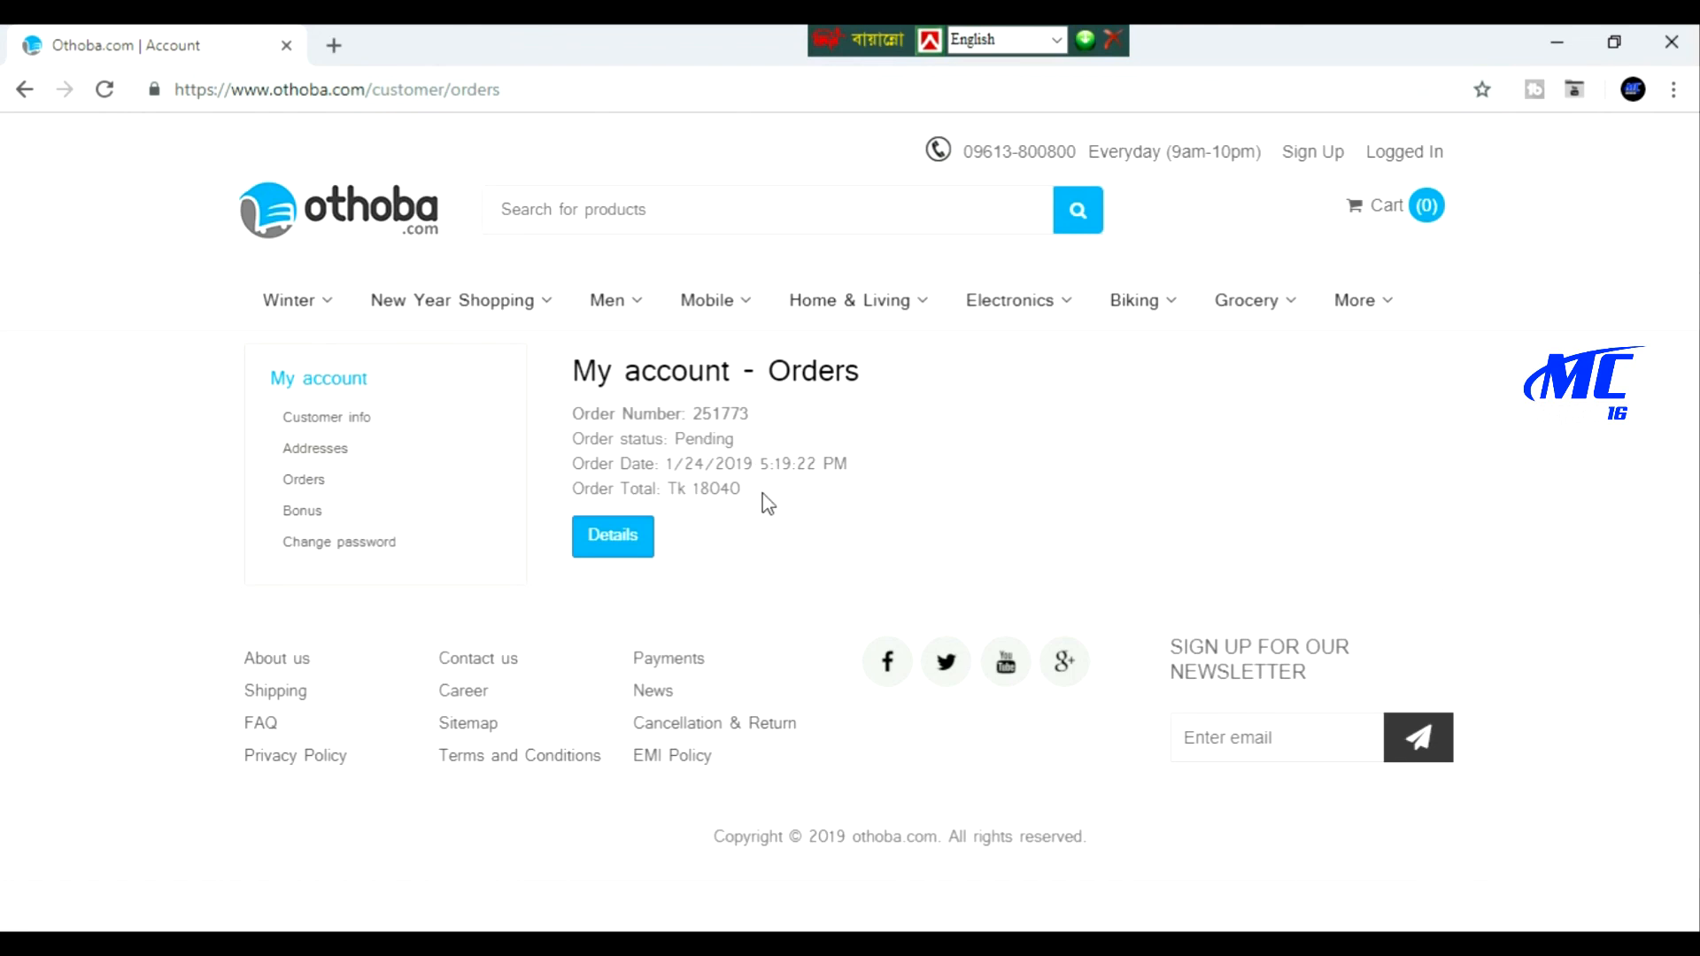
{"action": "left_click", "coordinate": [612, 540]}
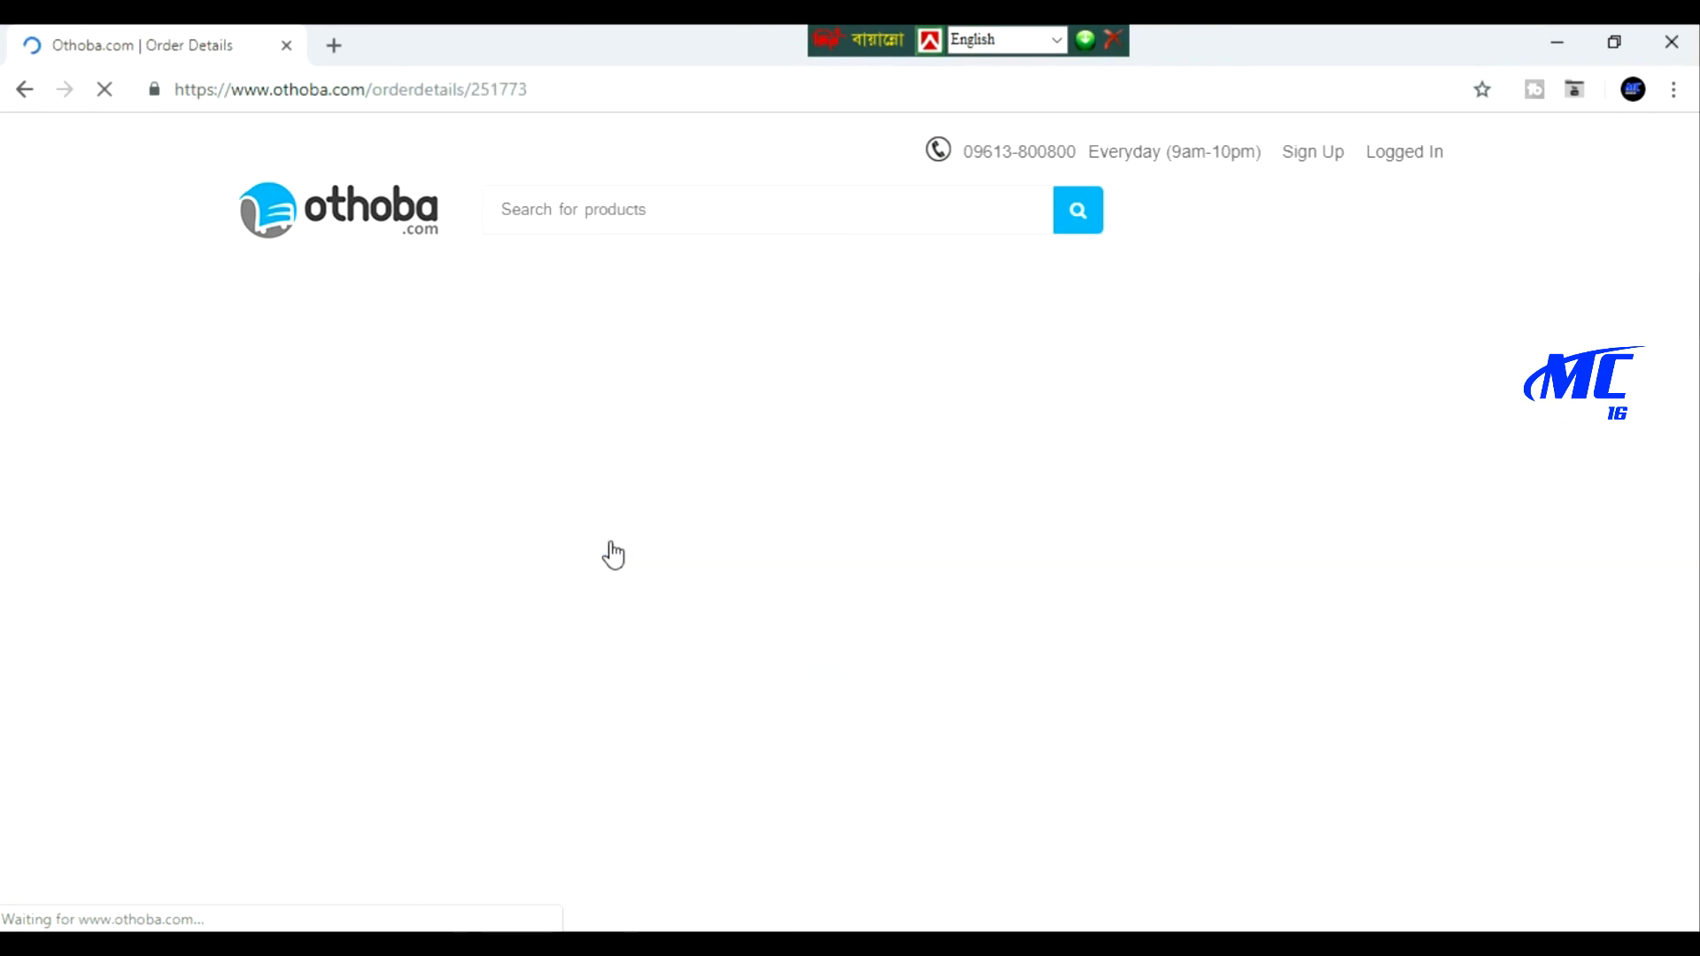
{"action": "scroll", "coordinate": [618, 455], "scroll_direction": "down", "scroll_amount": 1}
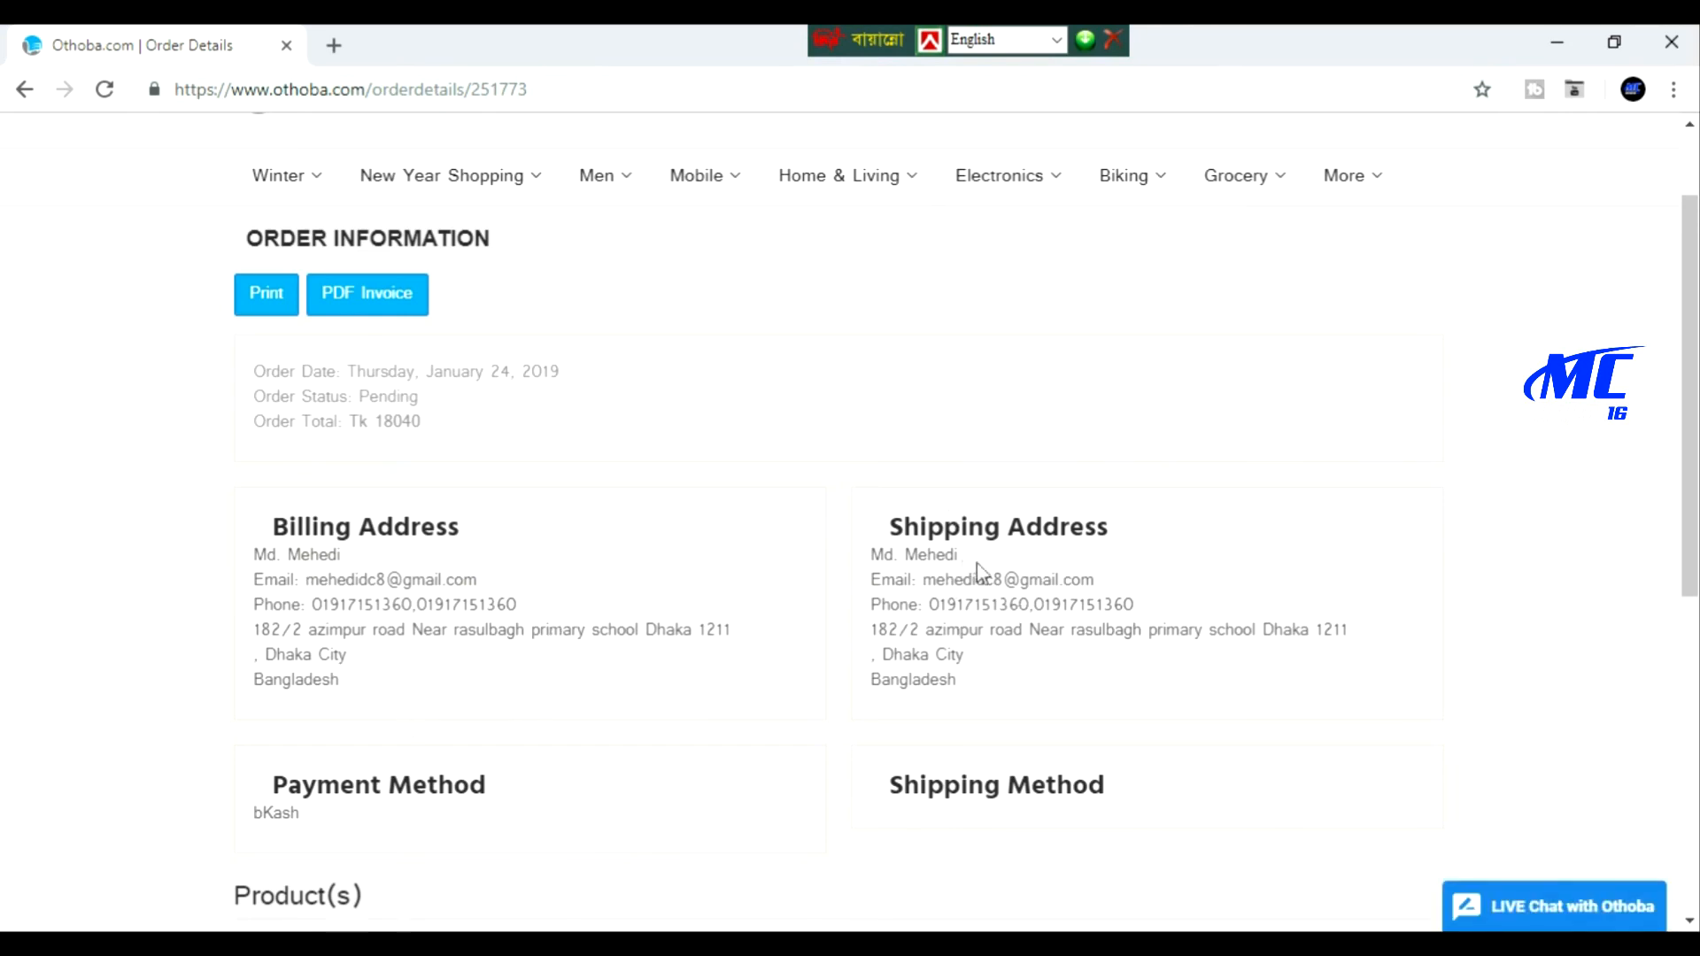
{"action": "scroll", "coordinate": [978, 574], "scroll_direction": "down", "scroll_amount": 2}
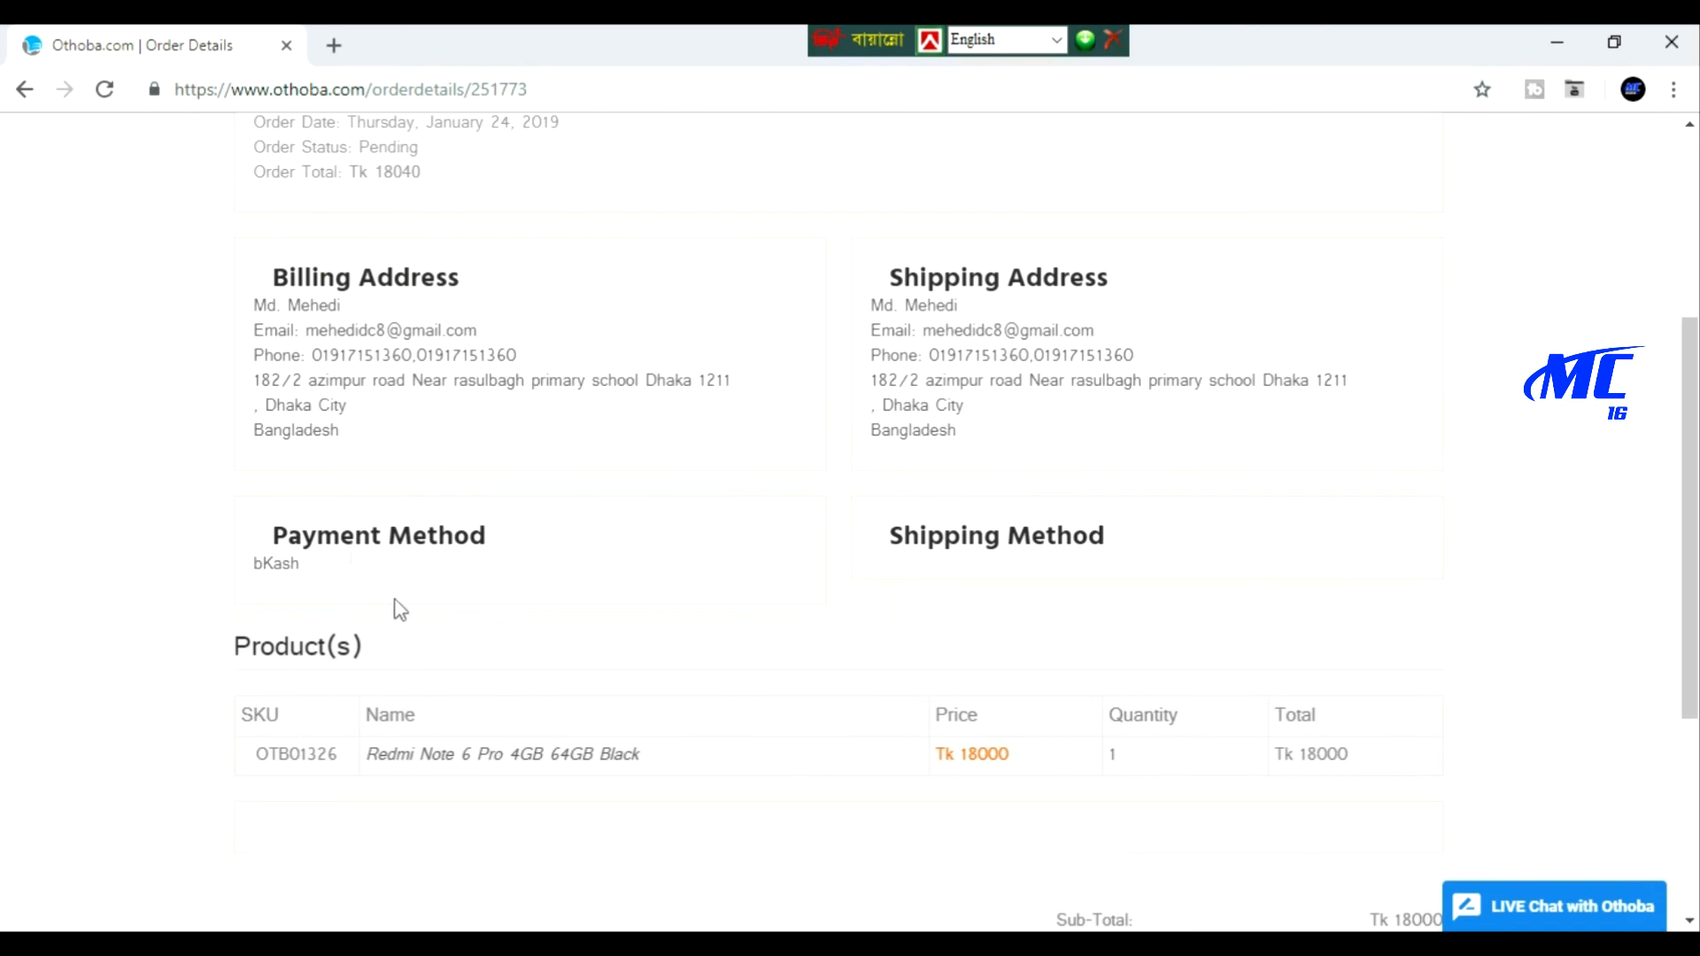
{"action": "scroll", "coordinate": [496, 577], "scroll_direction": "down", "scroll_amount": 3}
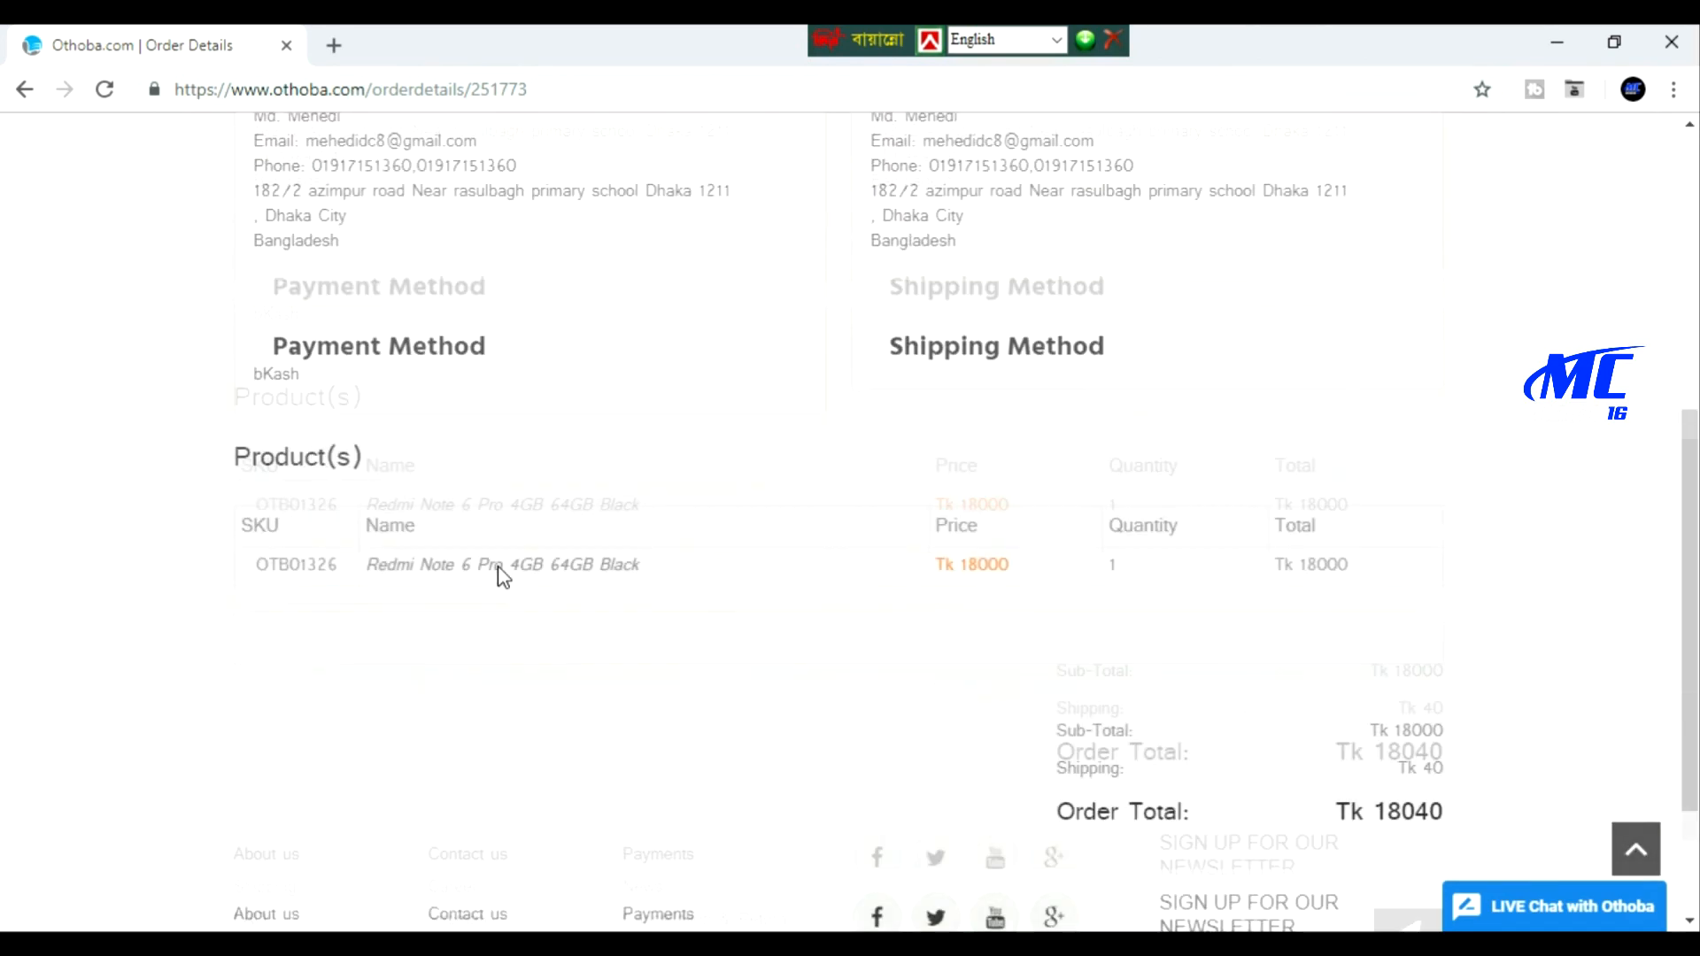
{"action": "scroll", "coordinate": [812, 543], "scroll_direction": "down", "scroll_amount": 2}
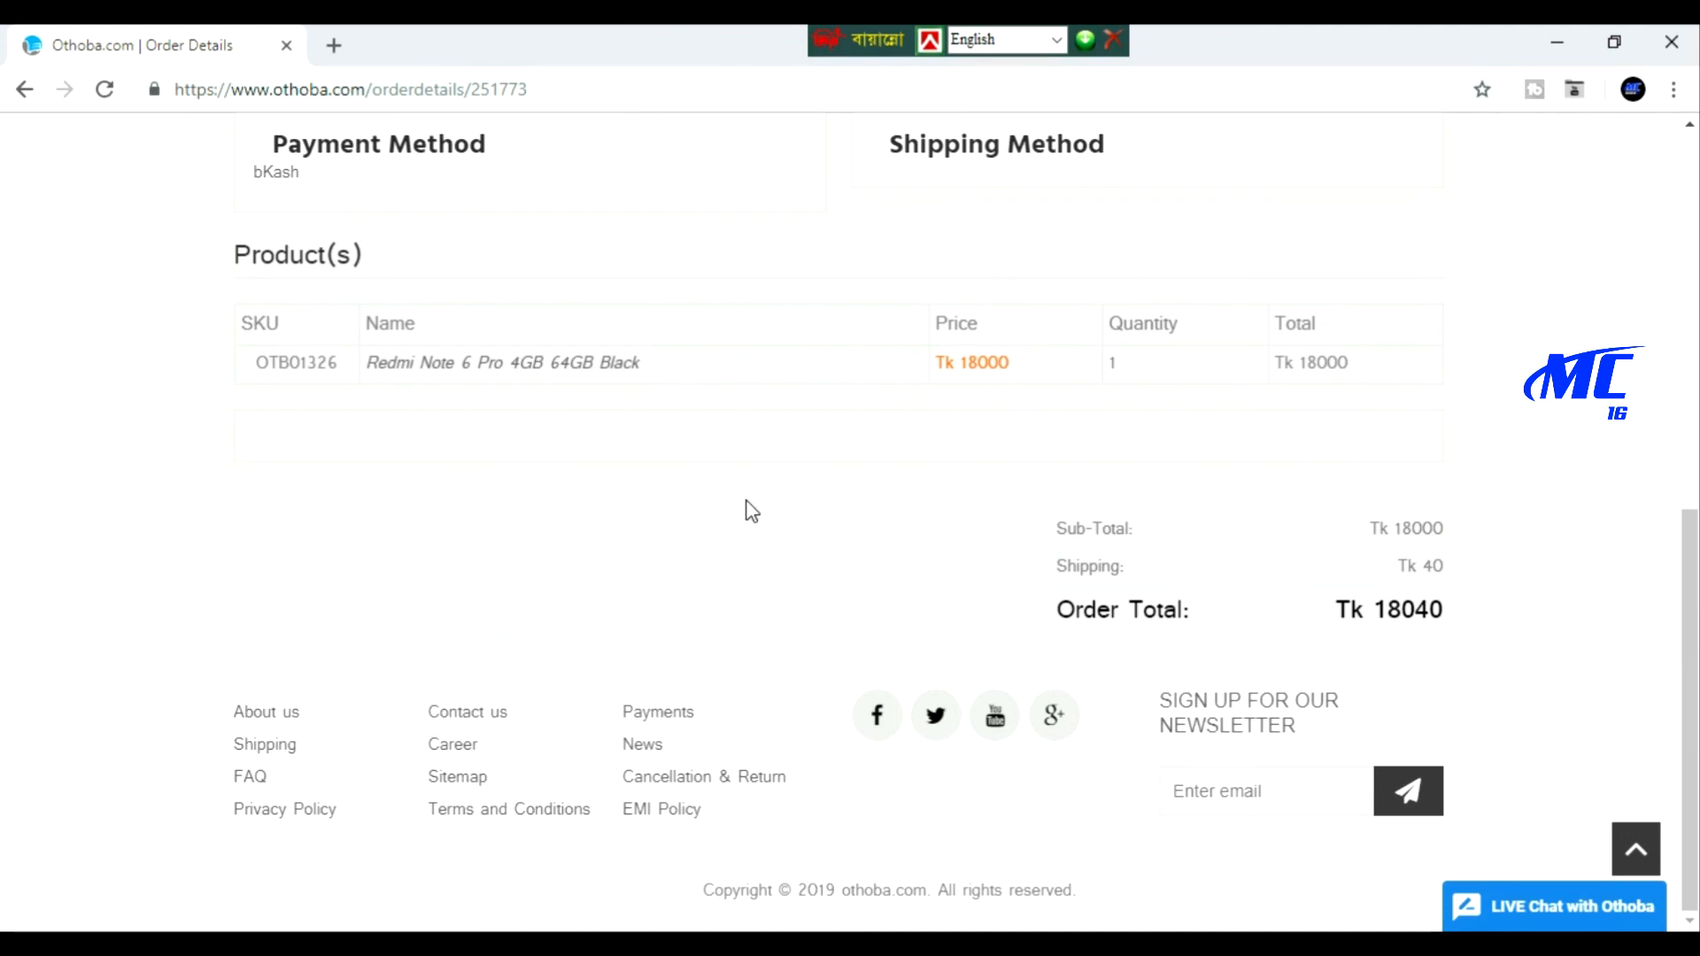
{"action": "scroll", "coordinate": [751, 511], "scroll_direction": "up", "scroll_amount": 10}
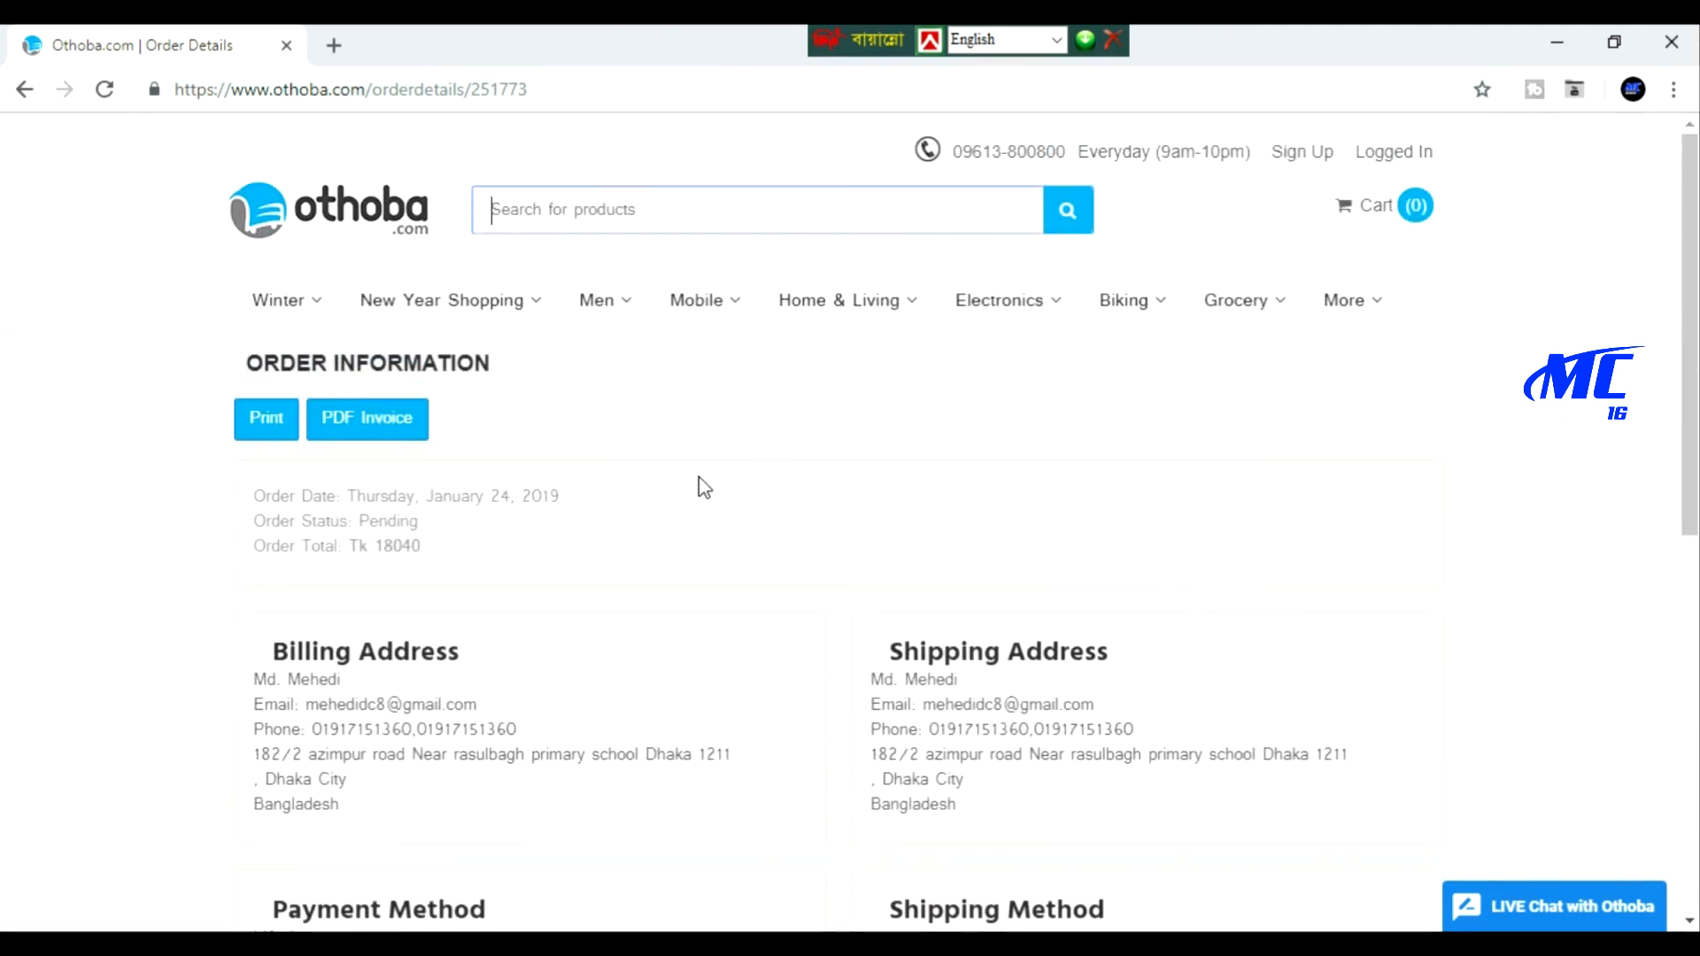